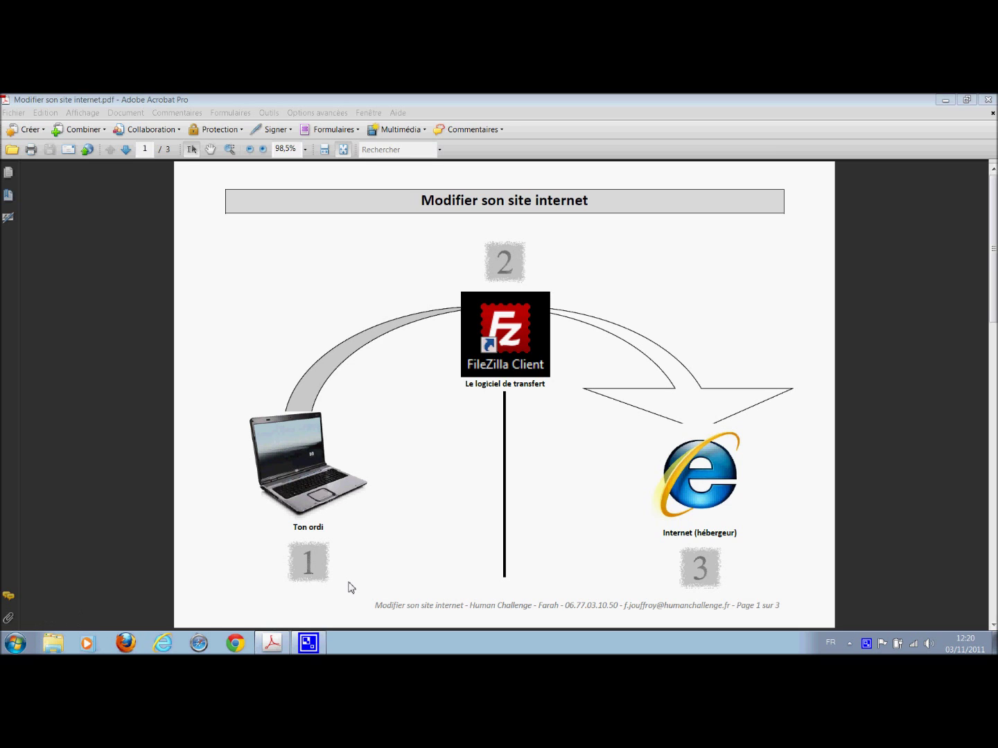
- Switch to Chrome, view the Biographie page of lesmots-communication.ch, and close the browser
{"action": "left_click", "coordinate": [239, 643]}
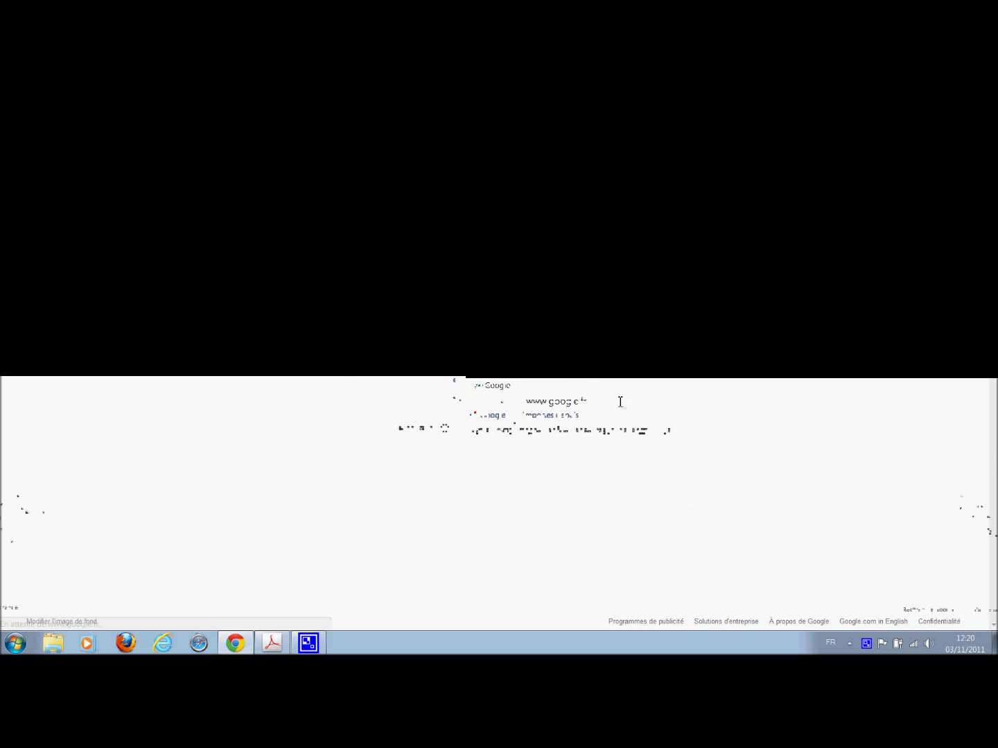
{"action": "left_click", "coordinate": [153, 116]}
{"action": "type", "text": "les"}
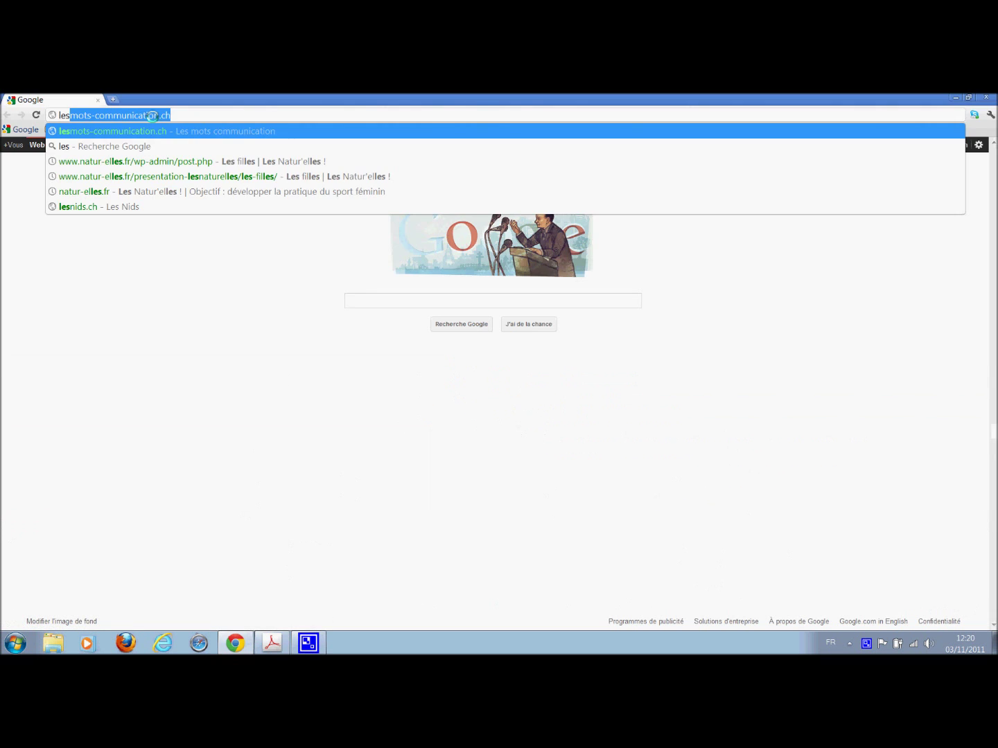
{"action": "key", "text": "Return"}
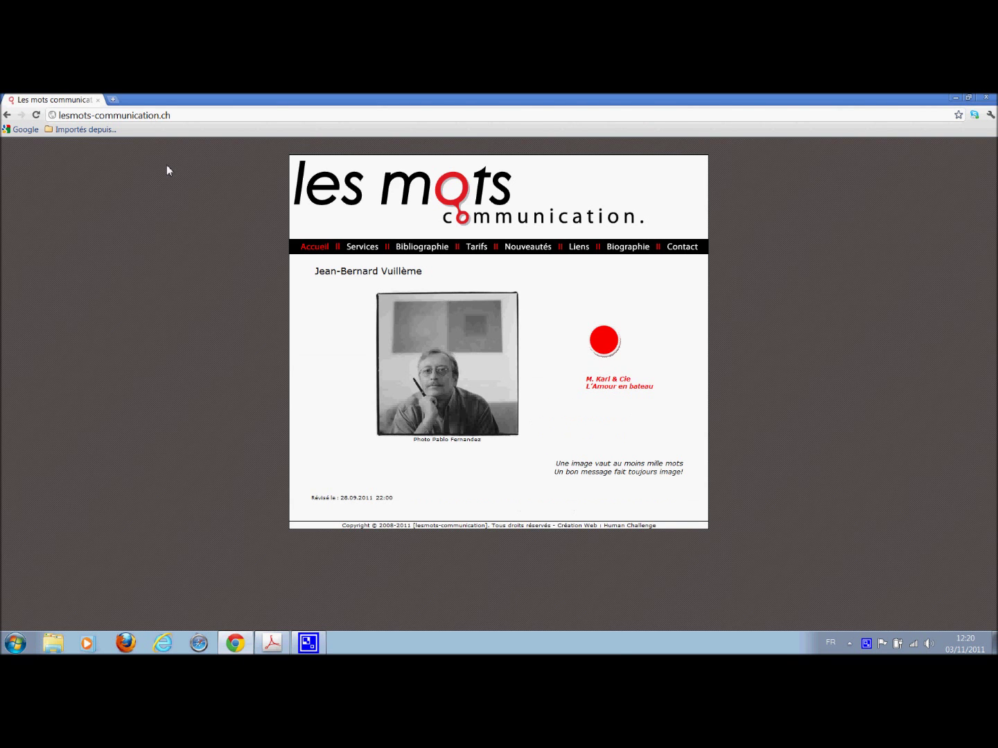
{"action": "left_click", "coordinate": [623, 251]}
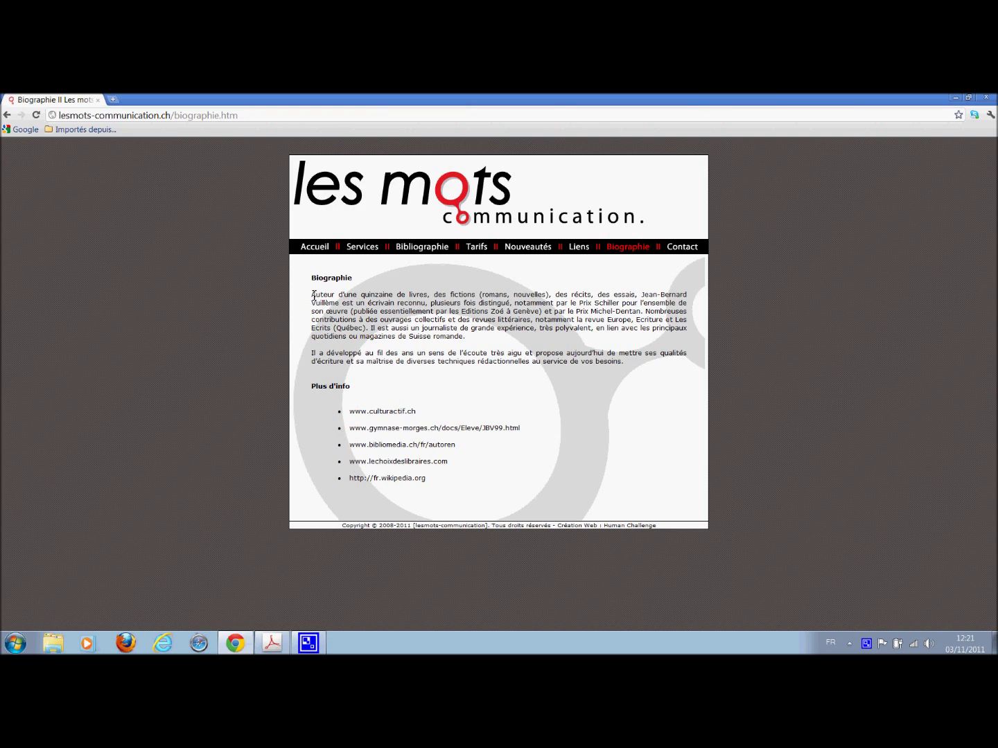
{"action": "left_click", "coordinate": [987, 99]}
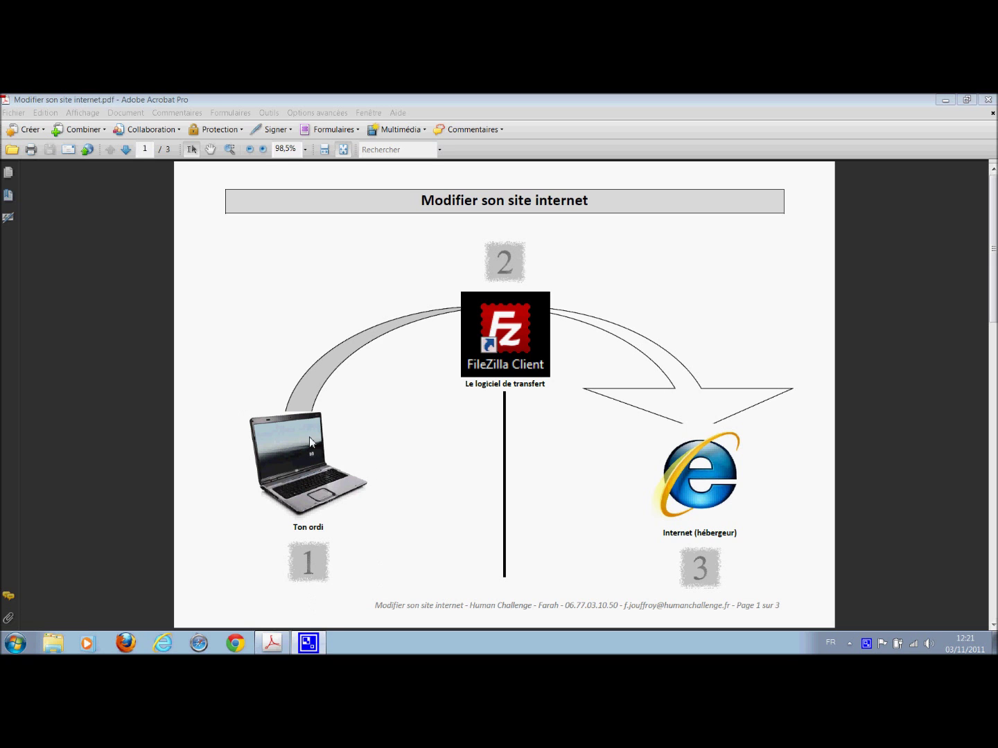
- Minimise the PDF and open the lesmots-communication.ch folder inside Mes sites Web from the desktop shortcut
{"action": "left_click", "coordinate": [947, 103]}
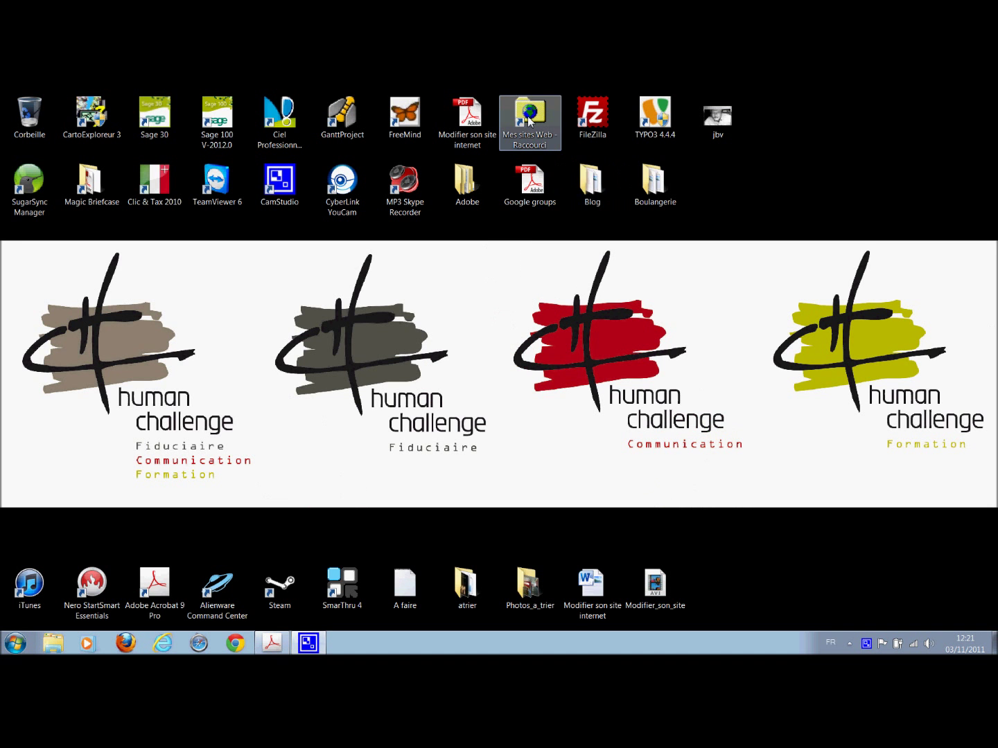
{"action": "double_click", "coordinate": [529, 121]}
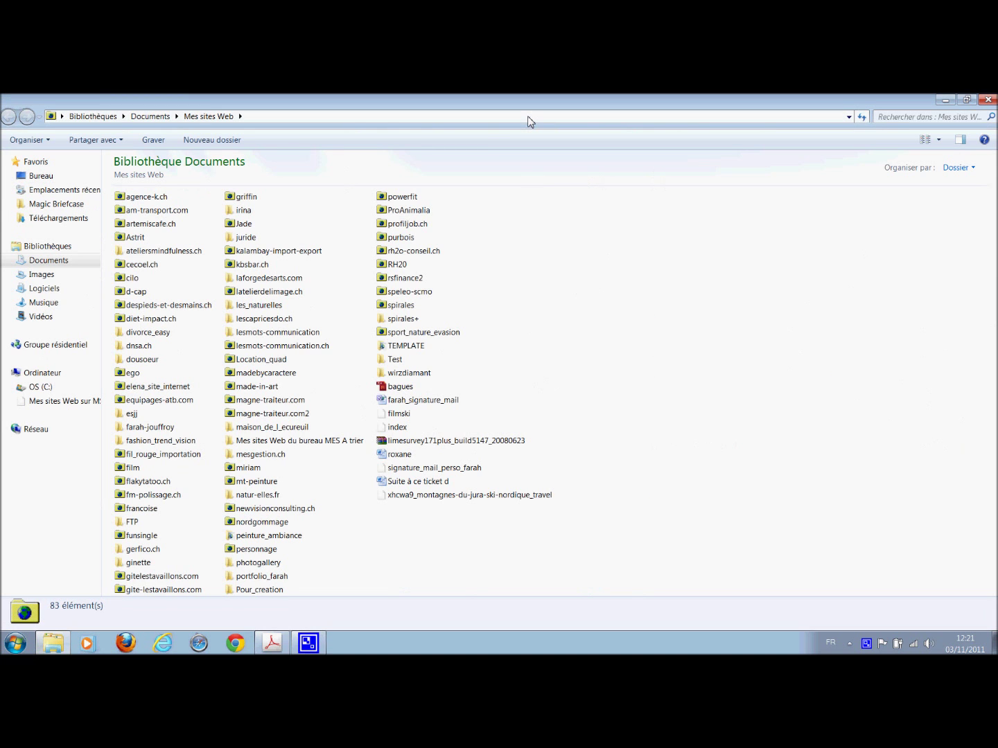
{"action": "double_click", "coordinate": [262, 346]}
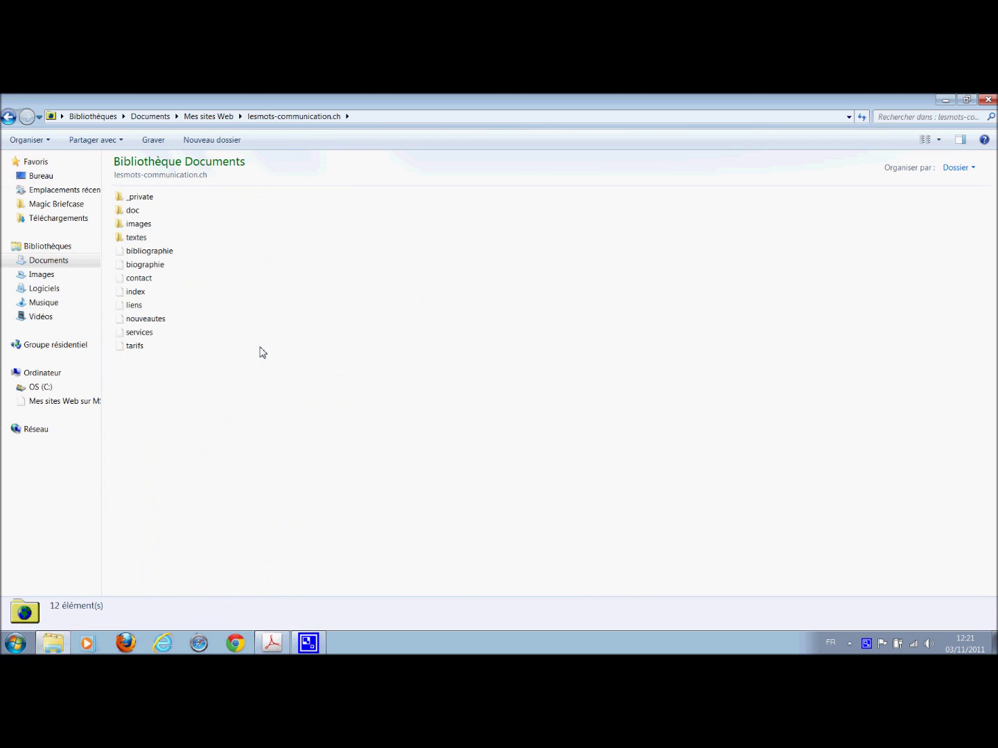
- Examine the page files and subfolders that make up the lesmots-communication.ch site
{"action": "left_click", "coordinate": [128, 349]}
{"action": "left_click", "coordinate": [132, 335]}
{"action": "left_click", "coordinate": [132, 320]}
{"action": "left_click", "coordinate": [131, 307]}
{"action": "left_click", "coordinate": [132, 293]}
{"action": "left_click", "coordinate": [131, 239]}
{"action": "left_click", "coordinate": [131, 226]}
{"action": "key", "text": "Up"}
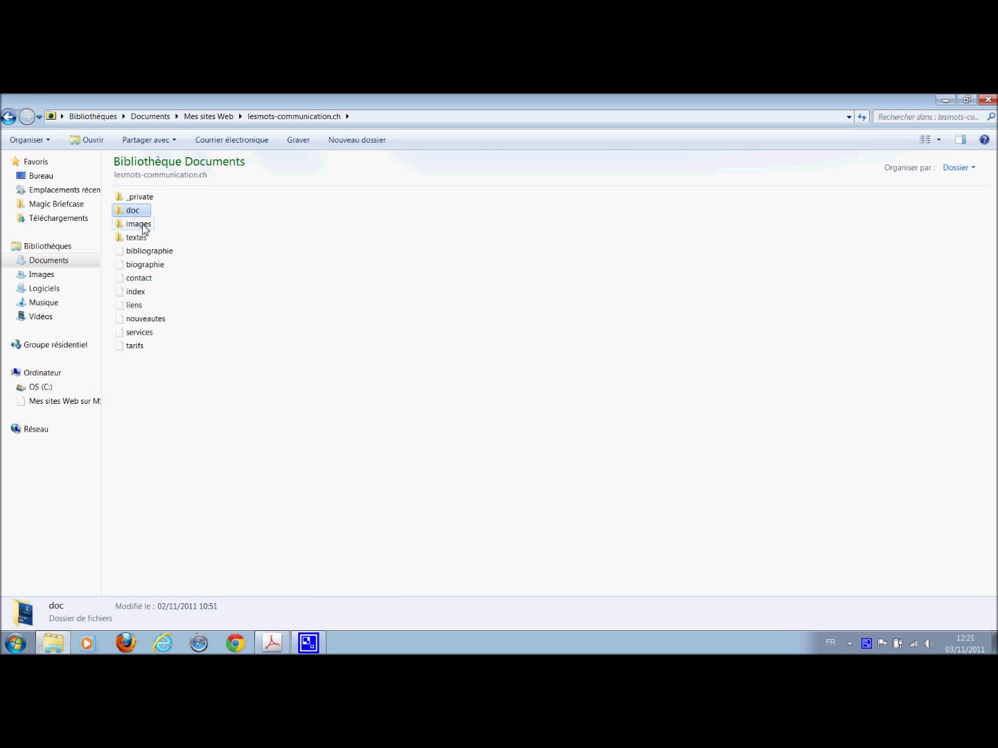
- Open the site's images folder and display its files as large thumbnails
{"action": "left_click", "coordinate": [142, 225]}
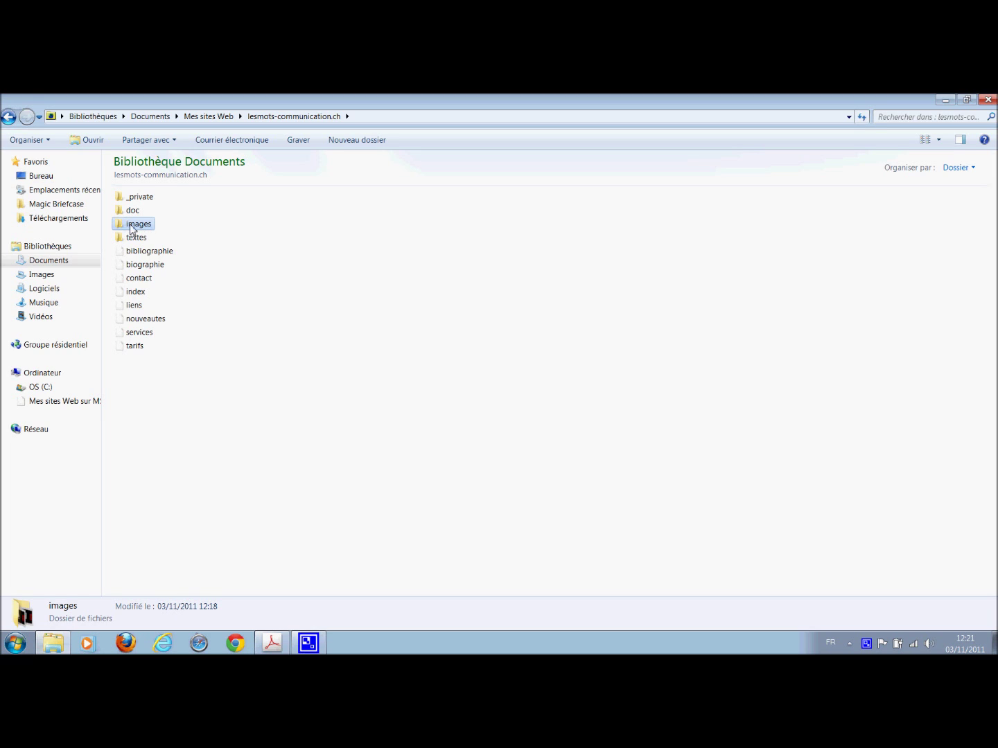
{"action": "mouse_move", "coordinate": [129, 229]}
{"action": "double_click", "coordinate": [134, 226]}
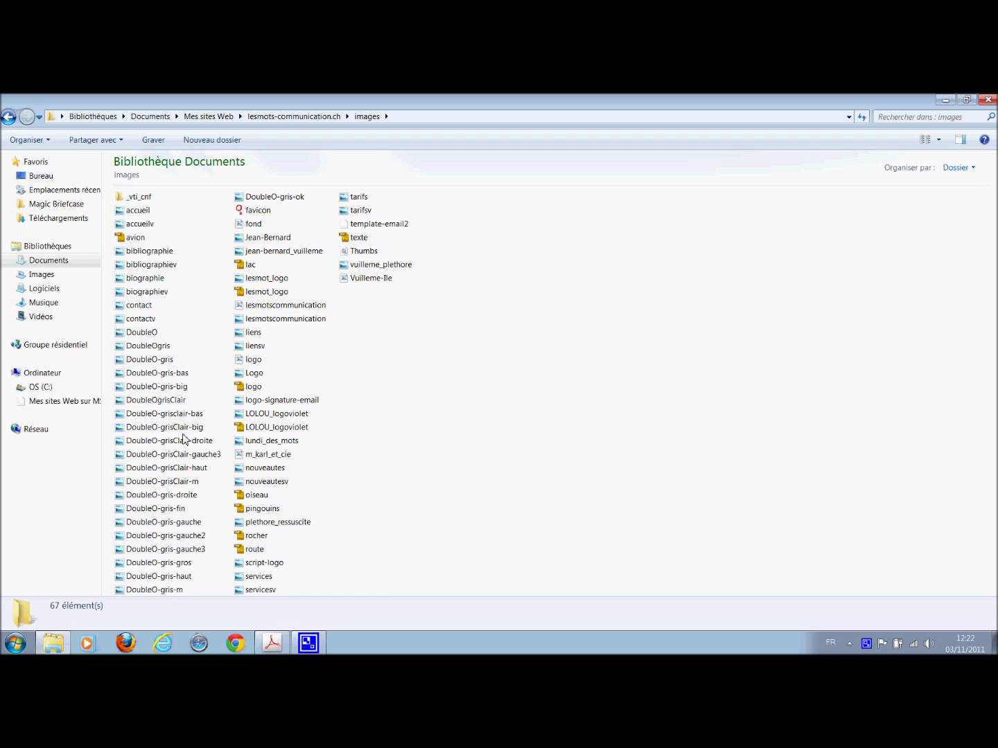
{"action": "left_click", "coordinate": [926, 140]}
{"action": "left_click", "coordinate": [925, 141]}
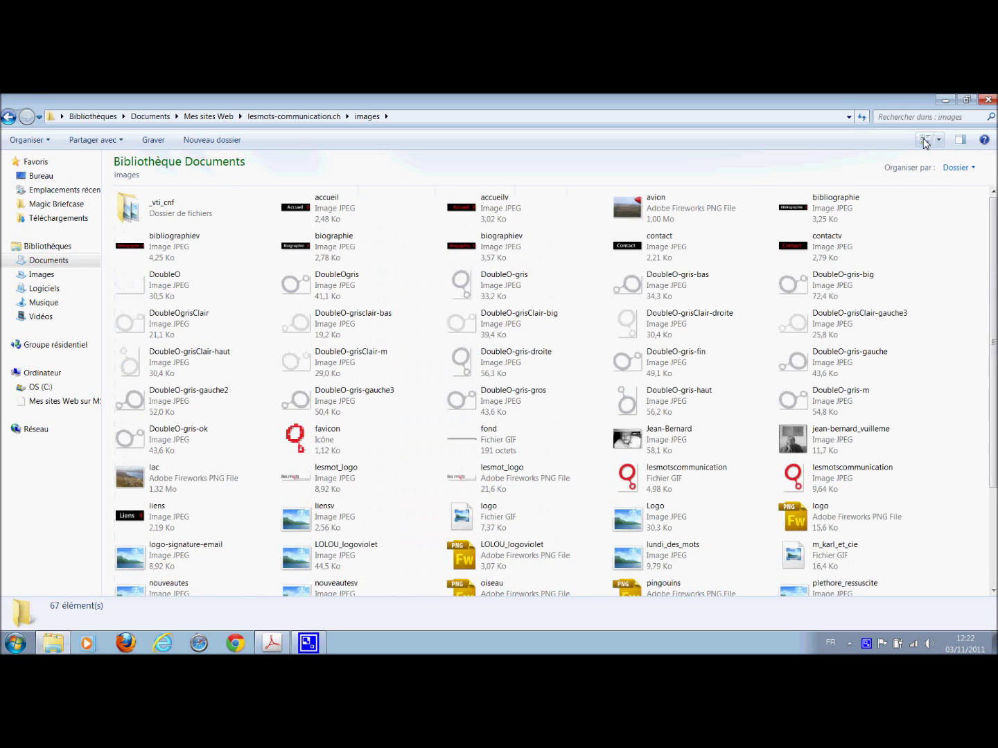
{"action": "left_click", "coordinate": [925, 140]}
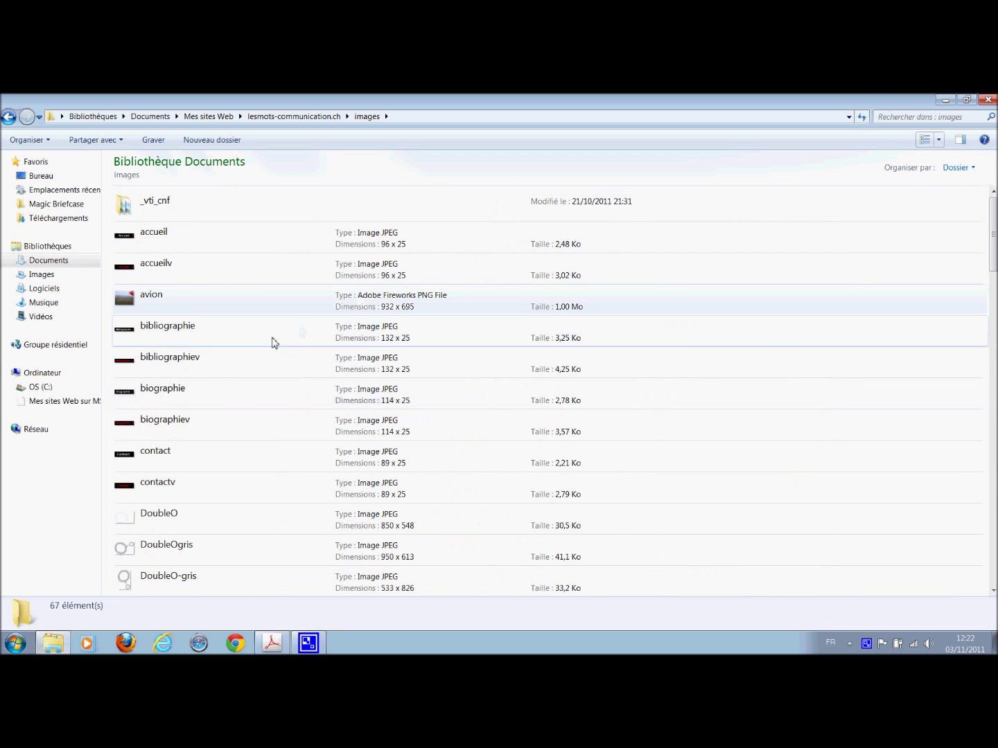
{"action": "left_click", "coordinate": [925, 141]}
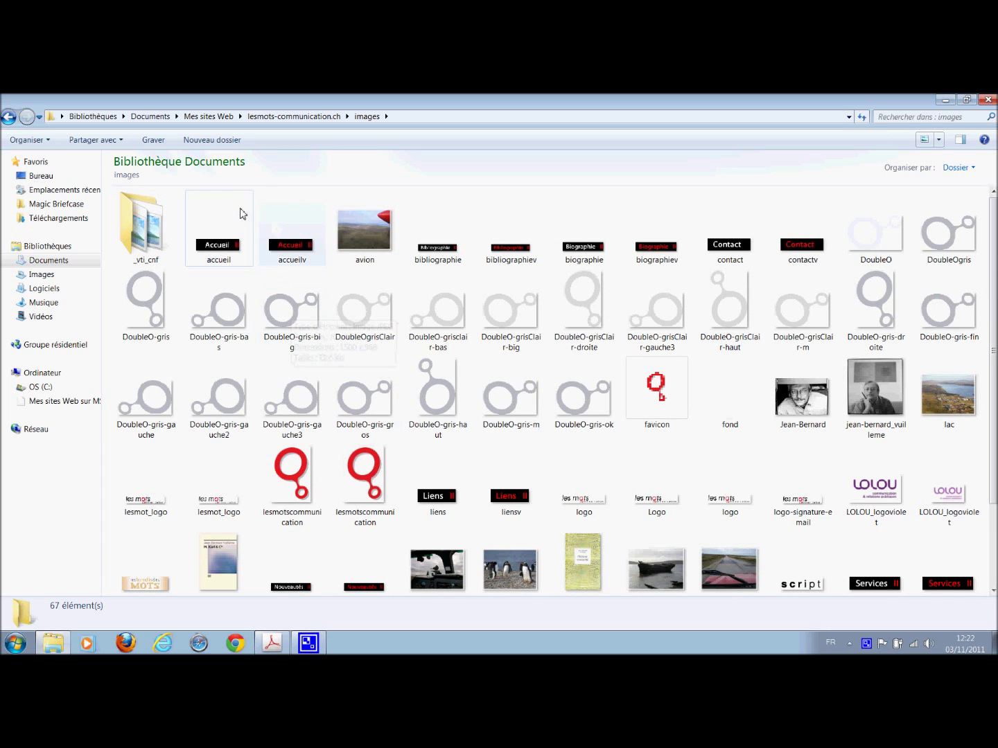
- Return to the site folder, switch it back to list view and open the doc folder
{"action": "left_click", "coordinate": [294, 116]}
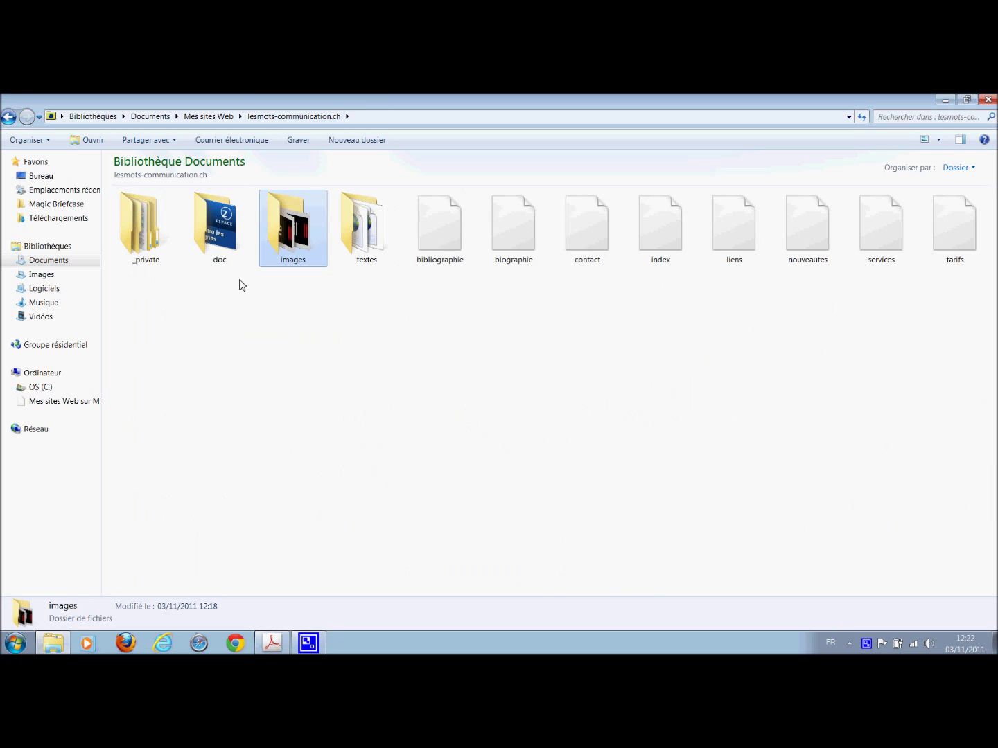
{"action": "left_click", "coordinate": [926, 142]}
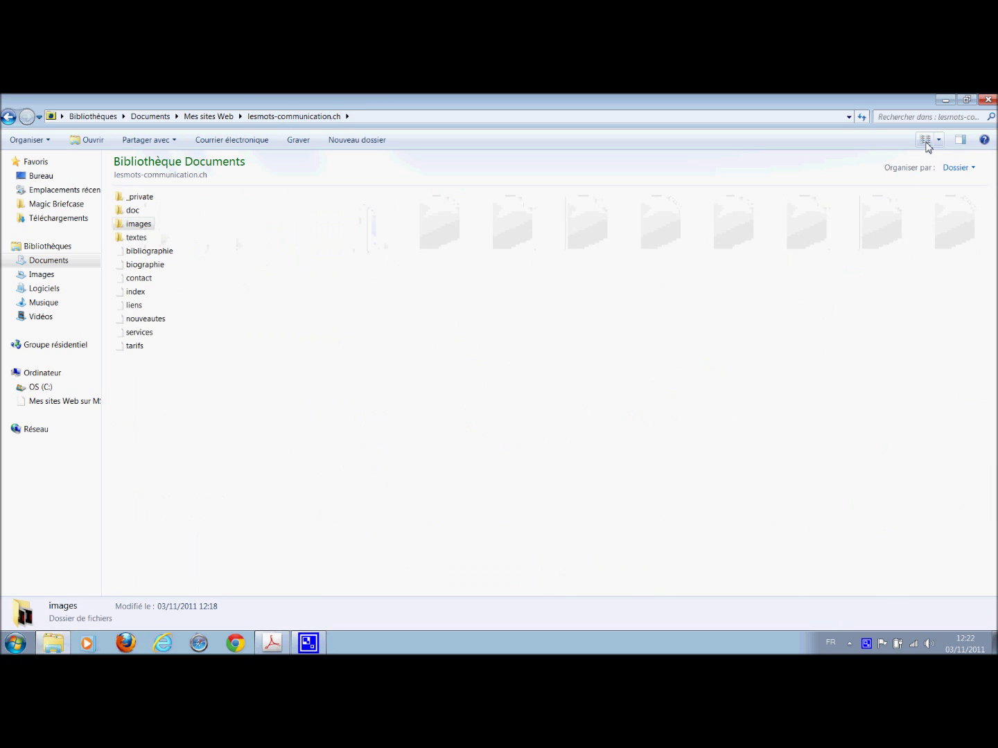
{"action": "left_click", "coordinate": [129, 213]}
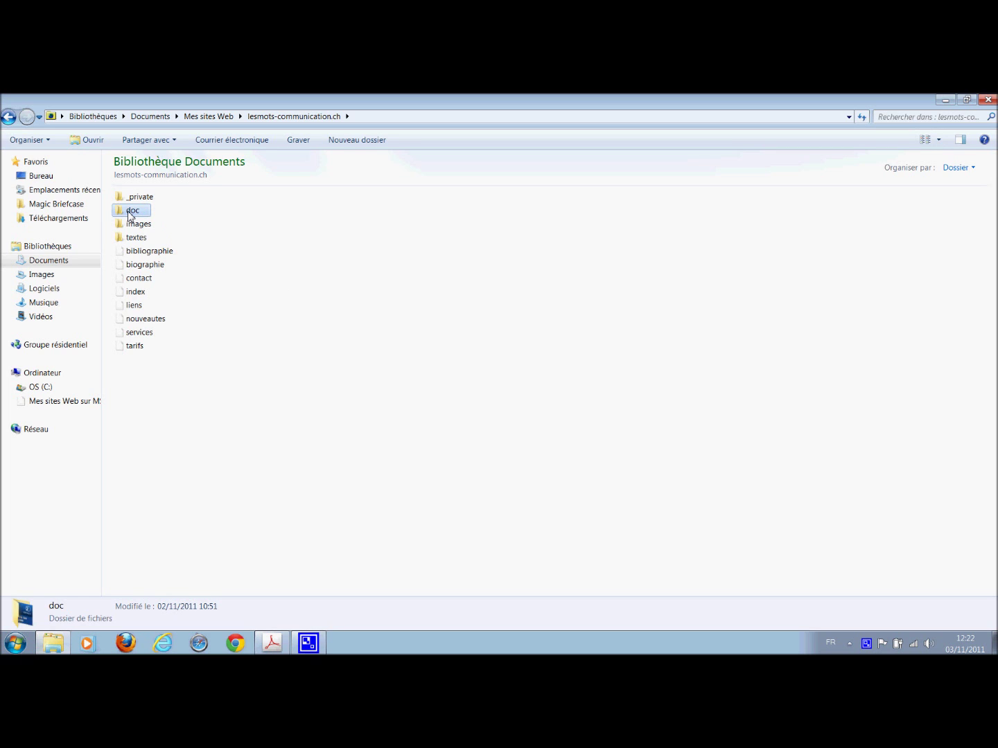
{"action": "double_click", "coordinate": [129, 214]}
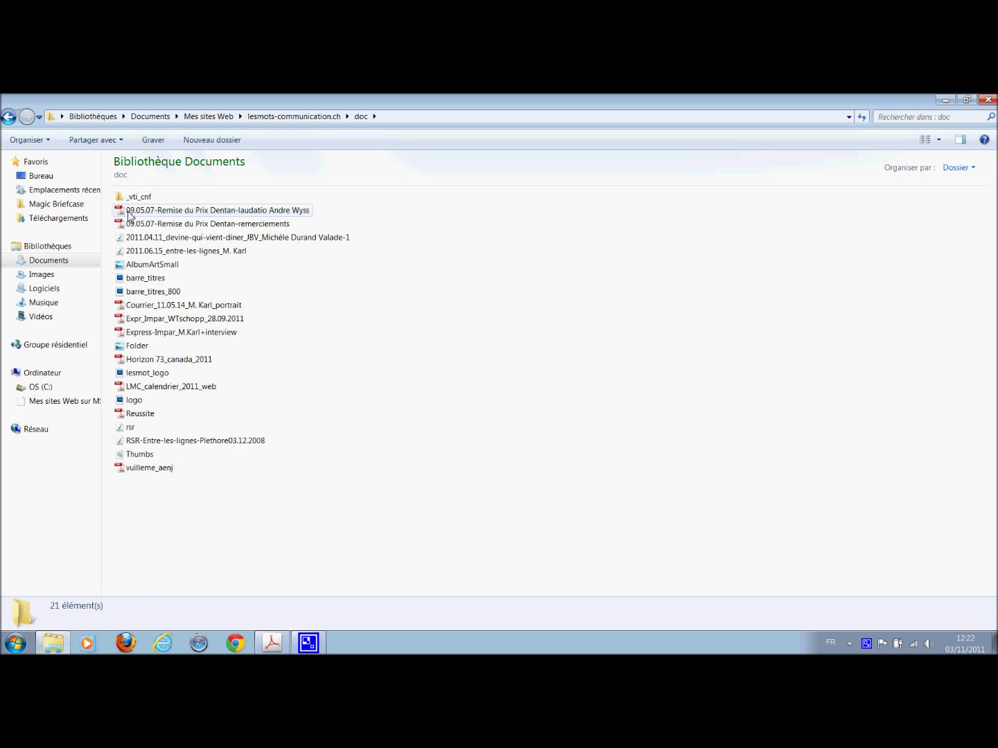
- Examine the names of the PDF, audio and image files stored in the doc folder
{"action": "left_click", "coordinate": [159, 227]}
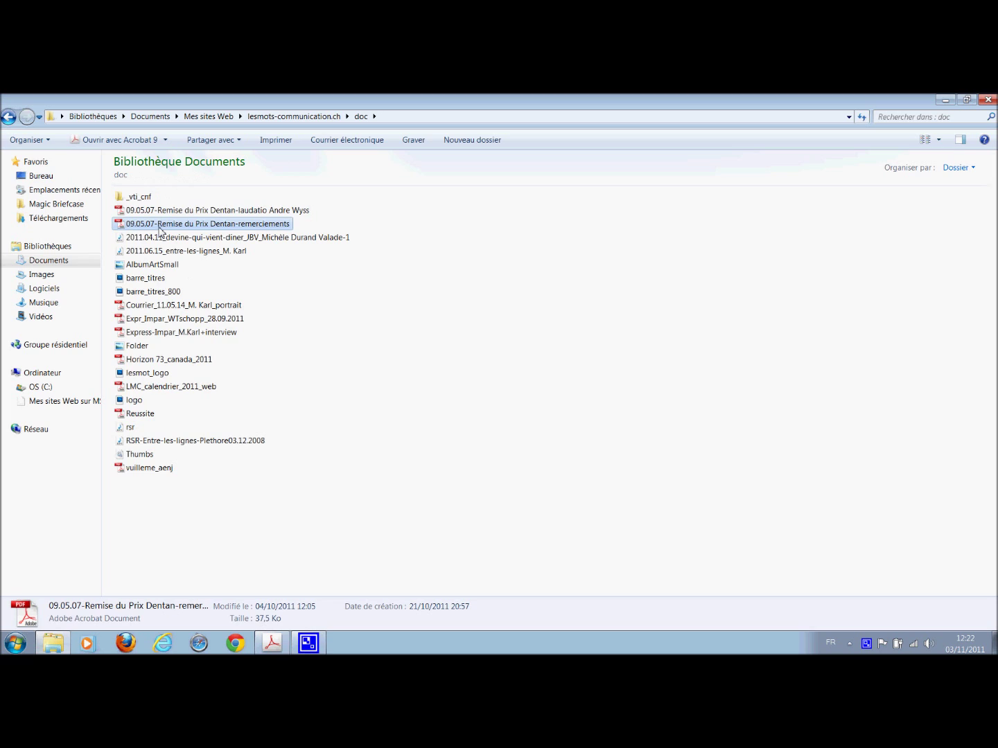
{"action": "left_click", "coordinate": [149, 211]}
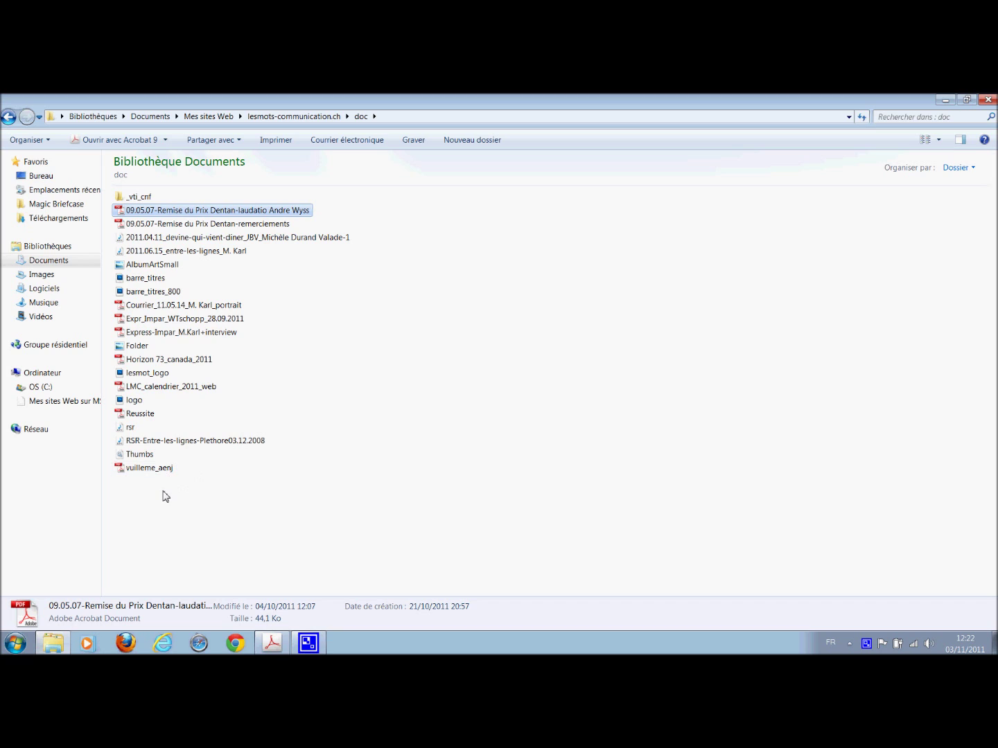
{"action": "left_click", "coordinate": [147, 471]}
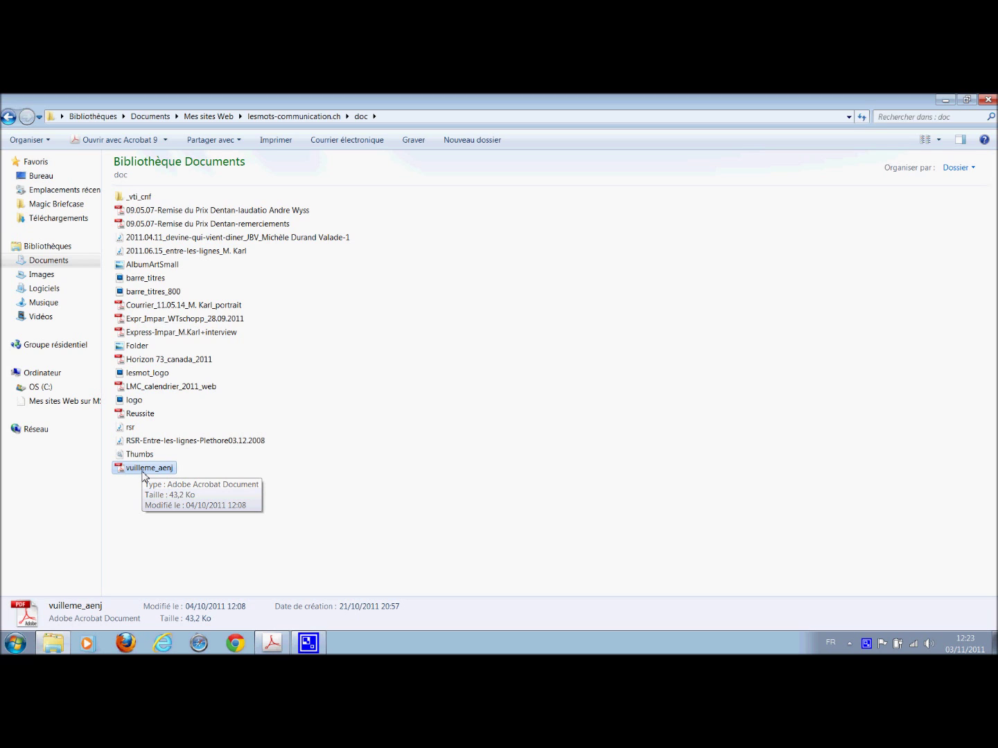
{"action": "left_click", "coordinate": [148, 256]}
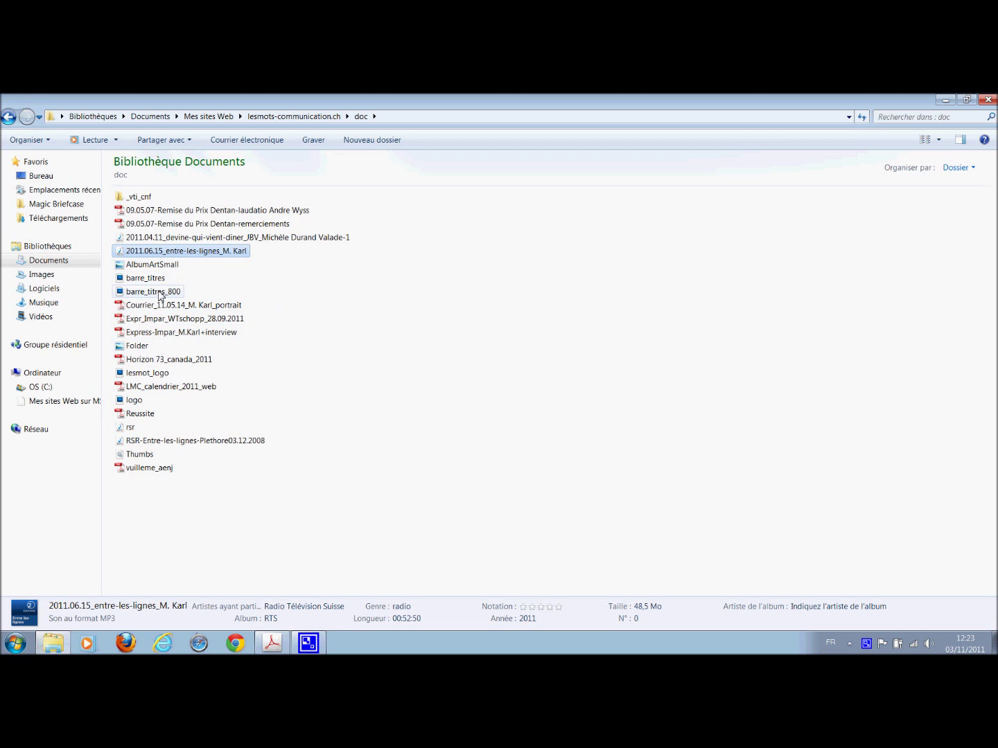
{"action": "left_click", "coordinate": [154, 294]}
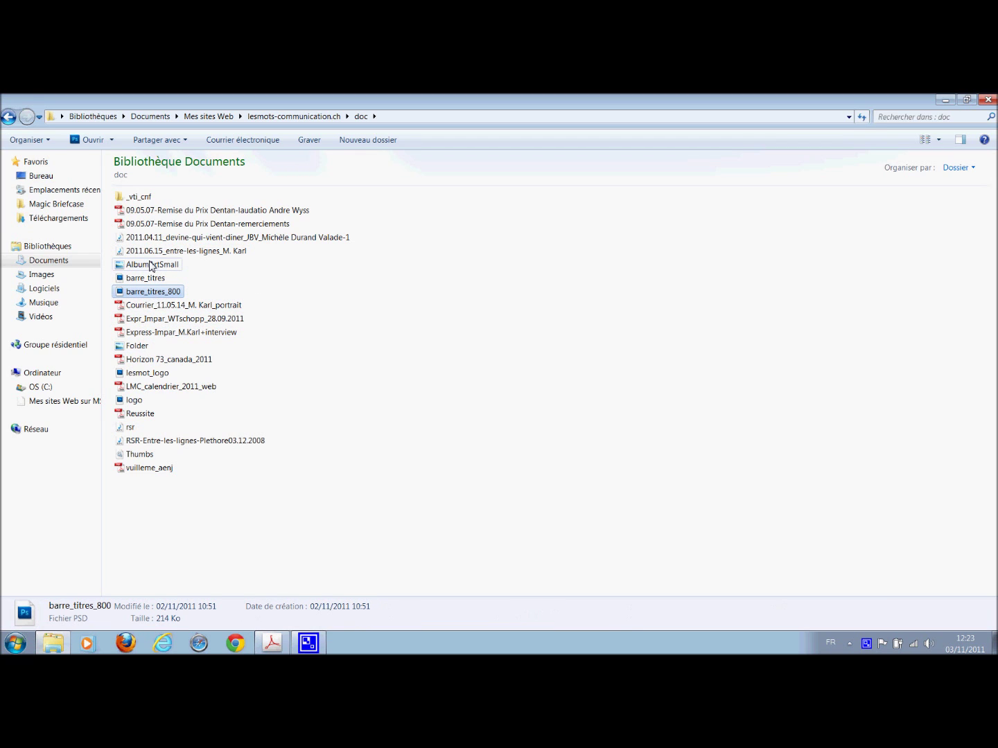
{"action": "left_click", "coordinate": [179, 226]}
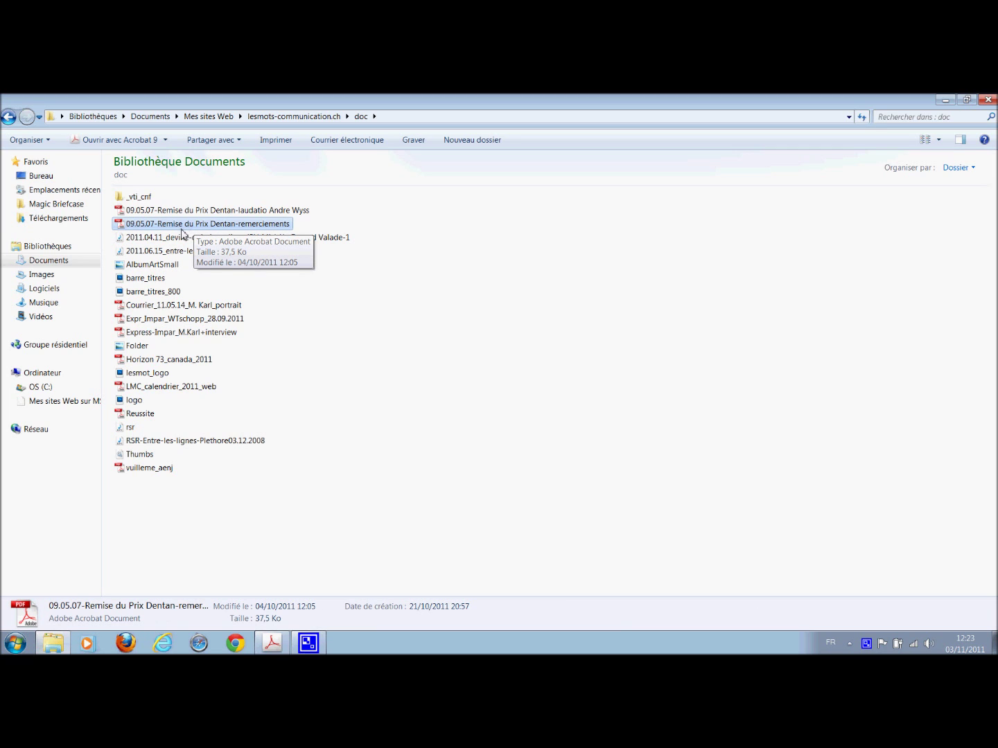
{"action": "left_click", "coordinate": [159, 471]}
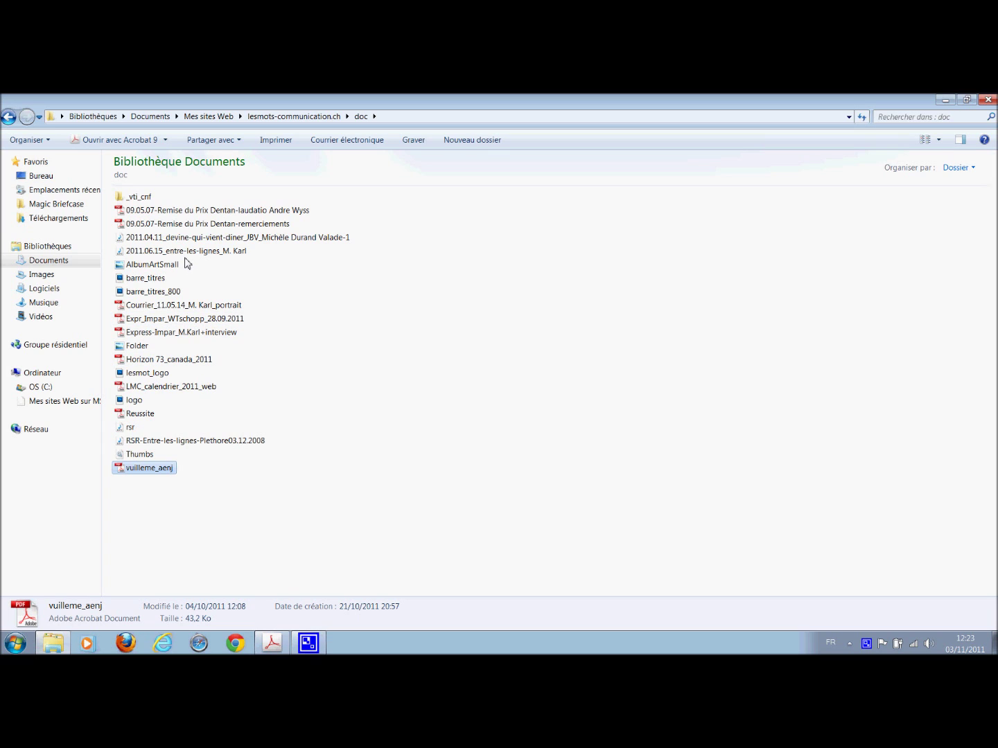
{"action": "mouse_move", "coordinate": [193, 241]}
- Go back to the site folder, open the images folder and shrink its window to expose the desktop
{"action": "left_click", "coordinate": [269, 120]}
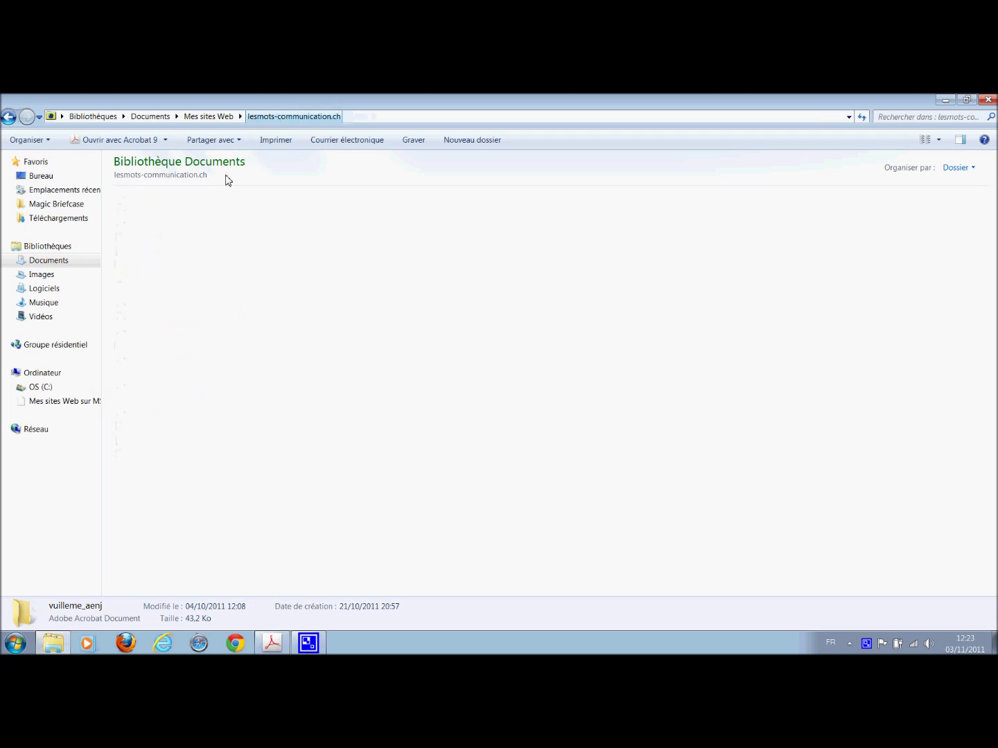
{"action": "left_click", "coordinate": [132, 226]}
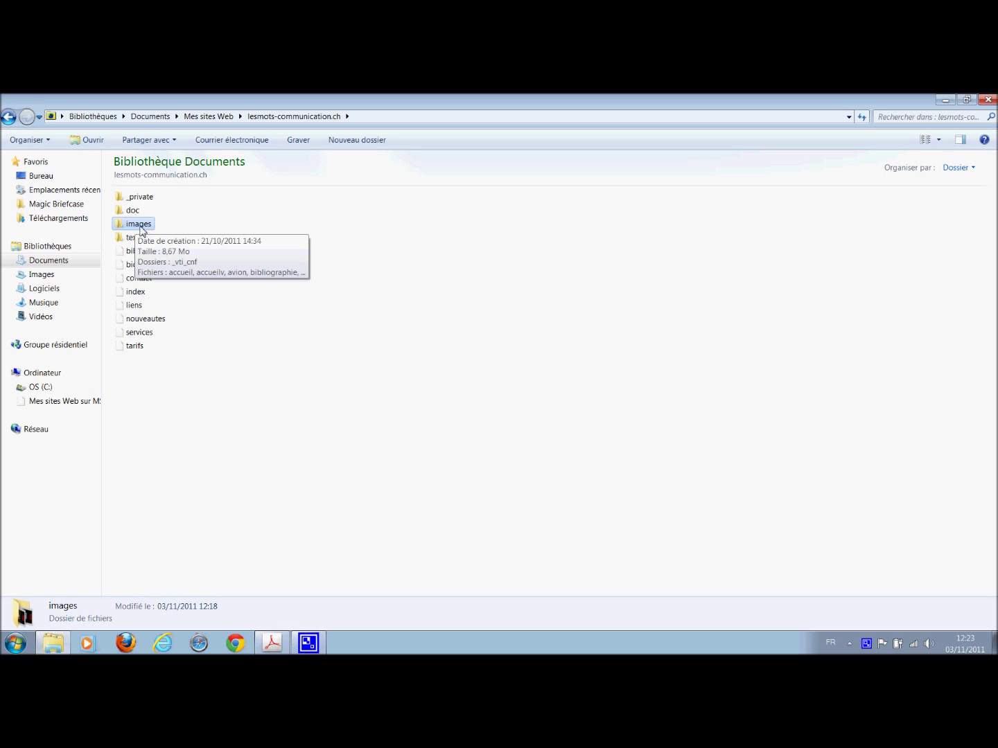
{"action": "double_click", "coordinate": [130, 226]}
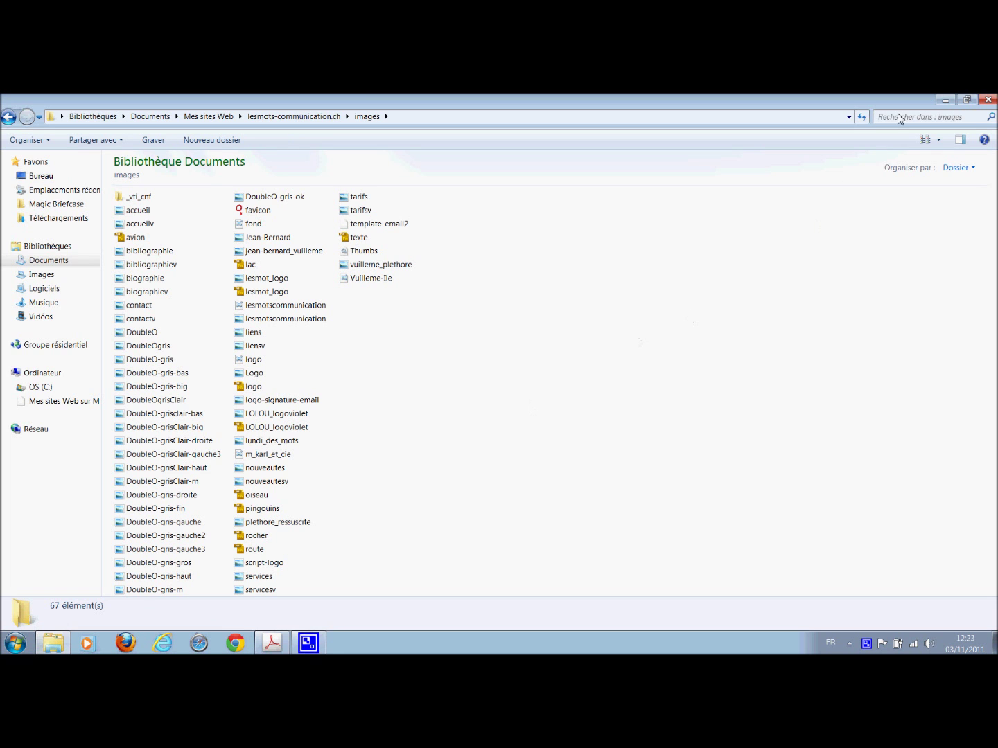
{"action": "left_click", "coordinate": [966, 100]}
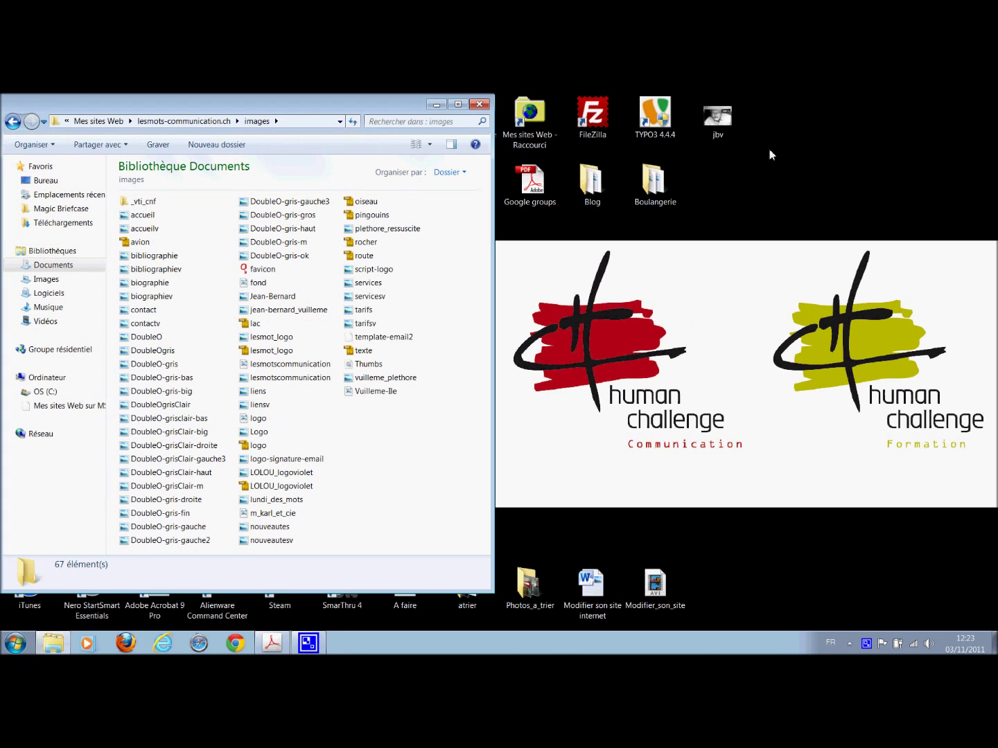
- Move the jbv image from the desktop into the site's images folder by cutting and pasting it
{"action": "right_click", "coordinate": [712, 118]}
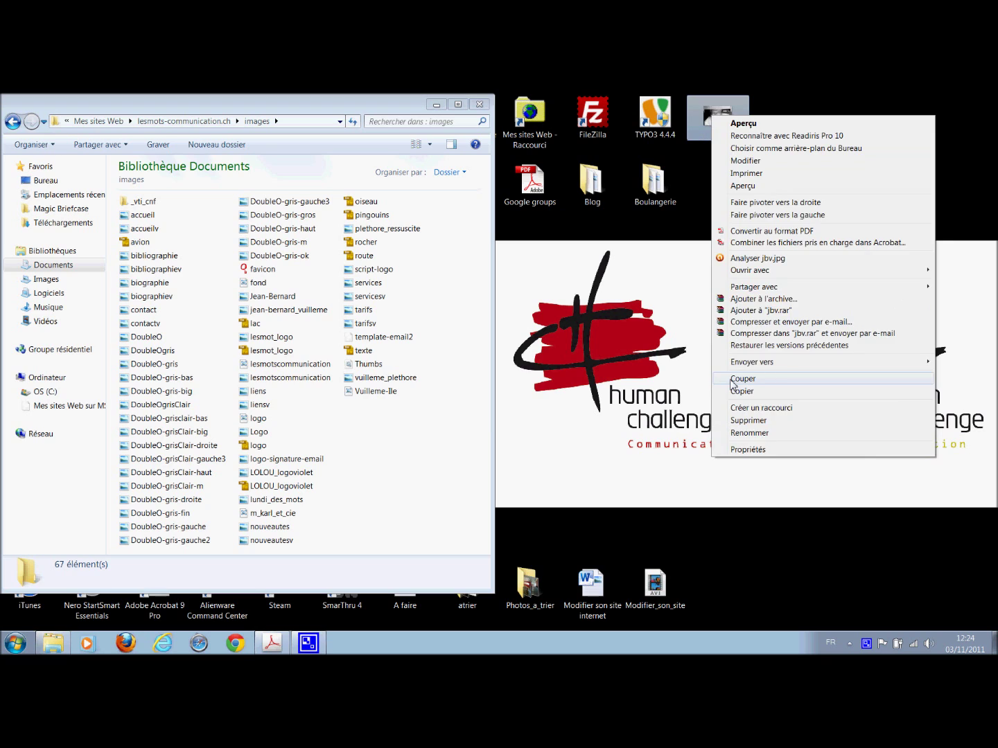
{"action": "left_click", "coordinate": [732, 384]}
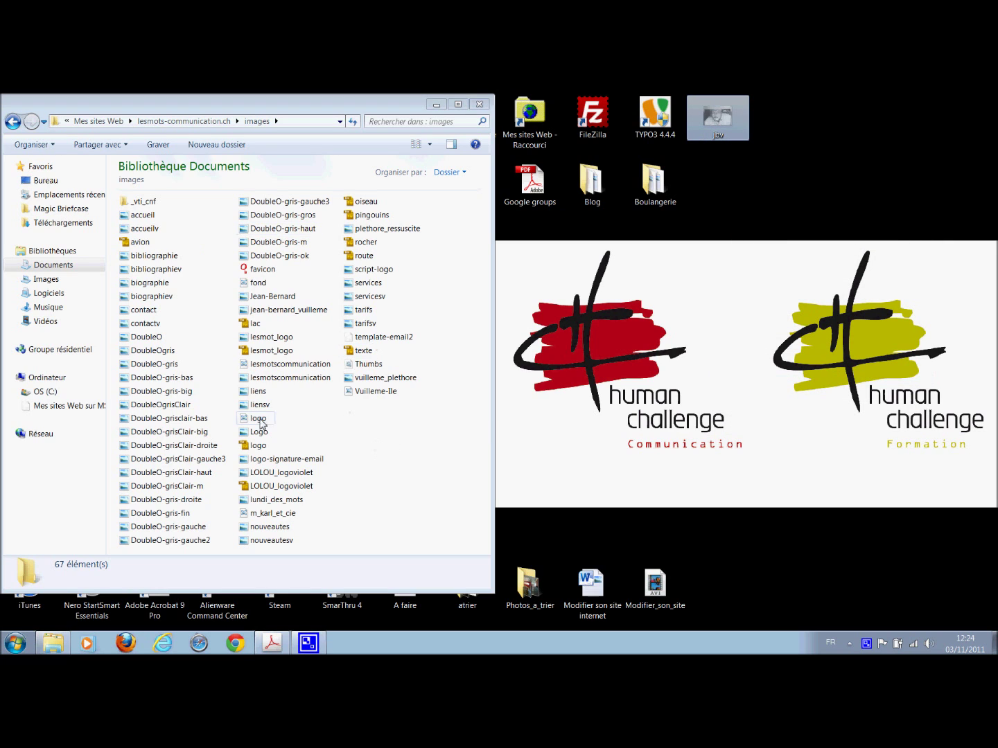
{"action": "right_click", "coordinate": [355, 441]}
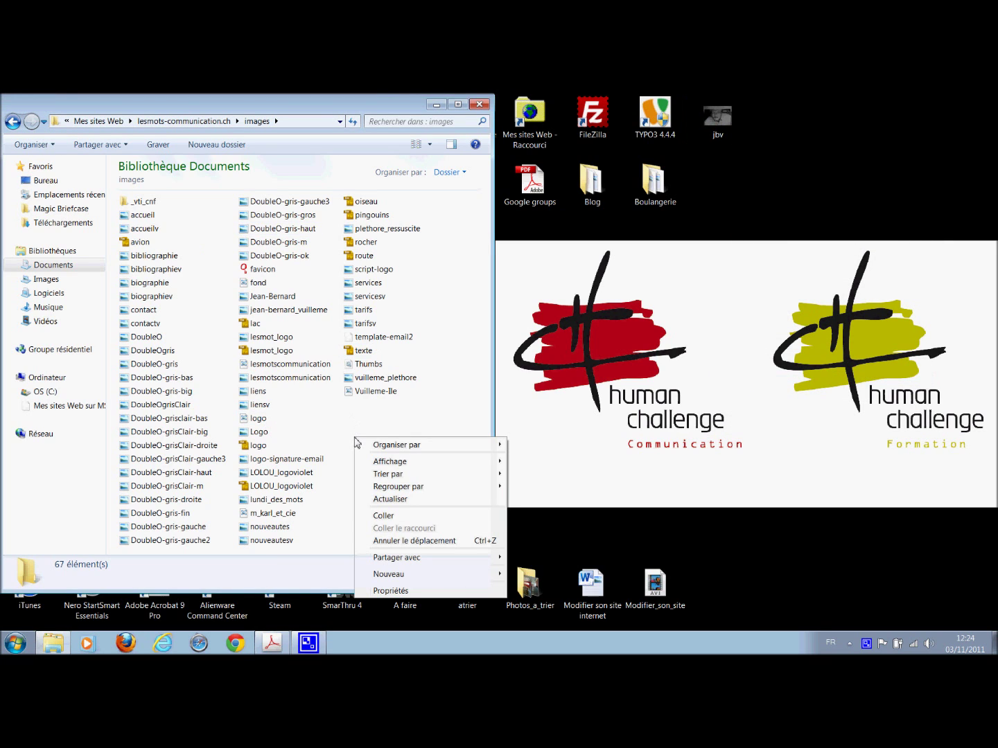
{"action": "left_click", "coordinate": [381, 516]}
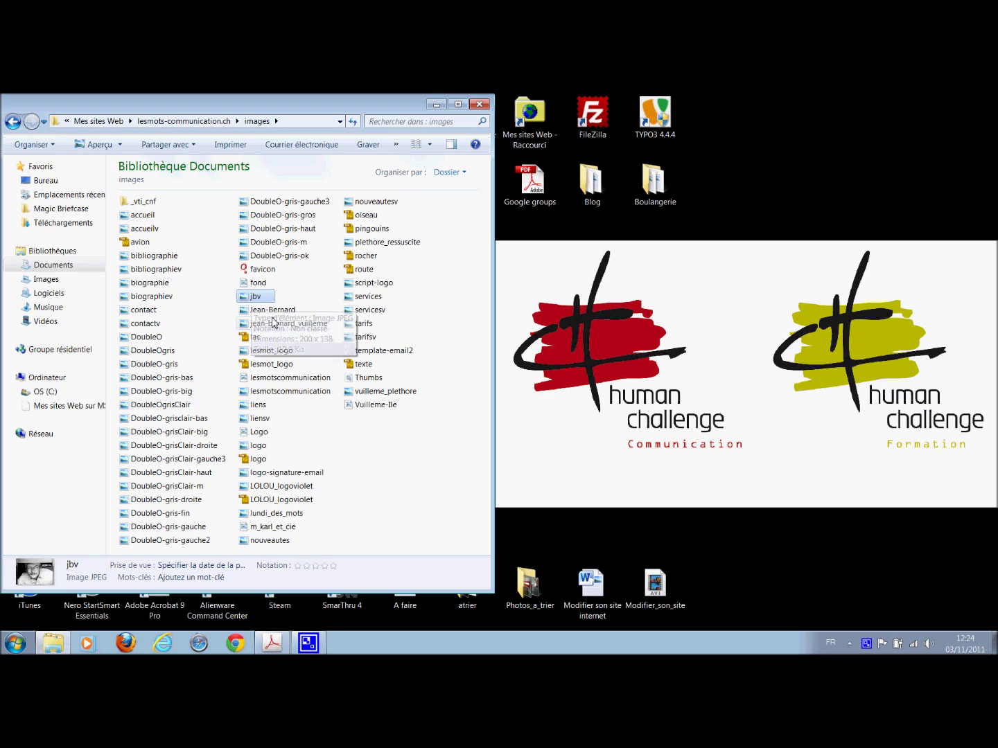
- Maximise the folder window and return to the lesmots-communication.ch folder
{"action": "left_click", "coordinate": [458, 105]}
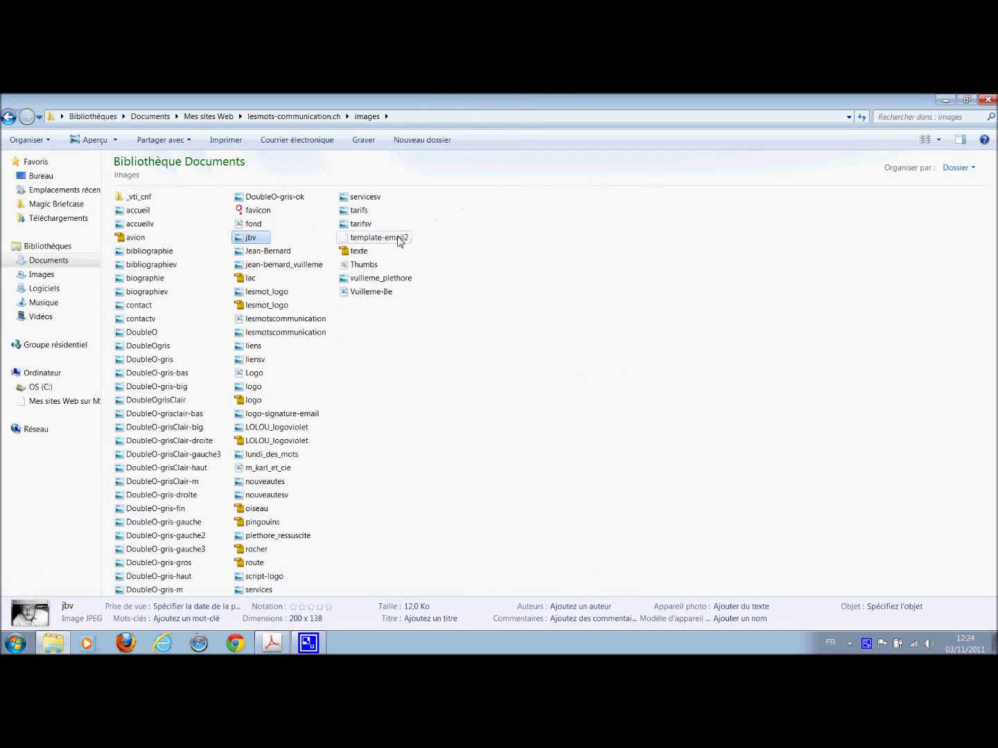
{"action": "left_click", "coordinate": [270, 117]}
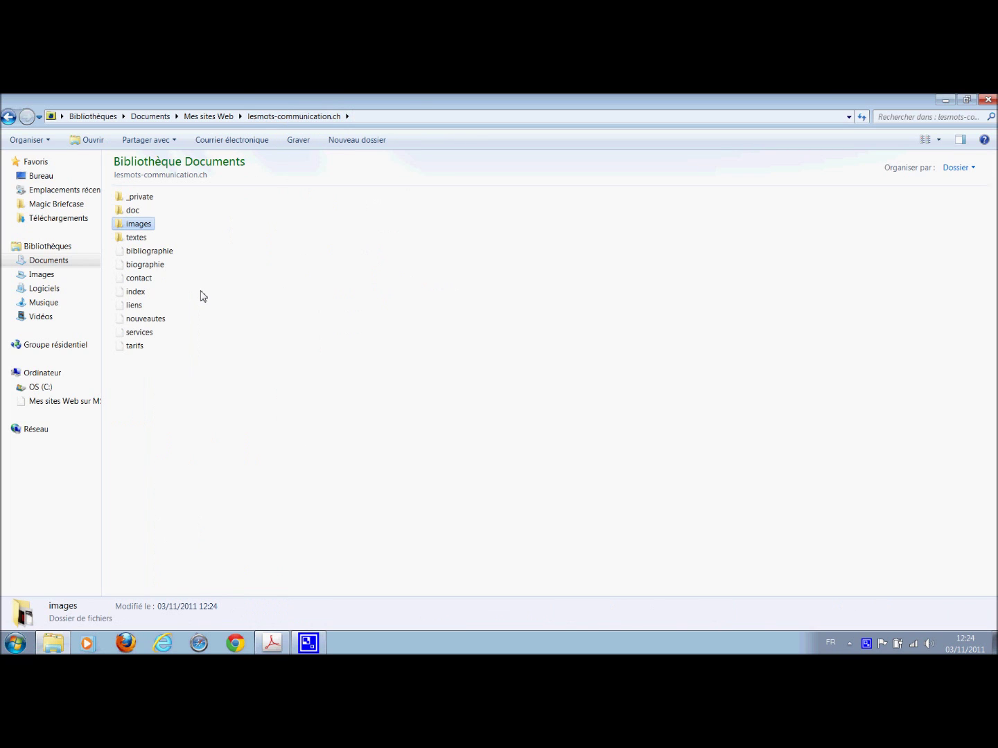
- Open the site's textes folder and examine its texte_ pages and the matching _fichiers folders
{"action": "mouse_move", "coordinate": [140, 232]}
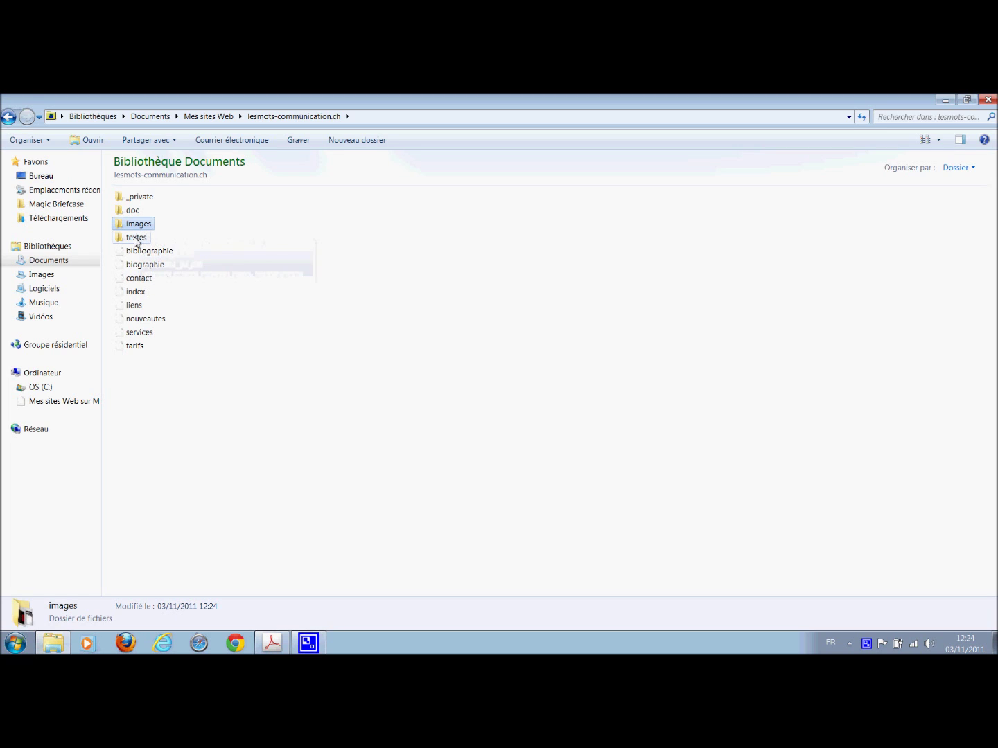
{"action": "left_click", "coordinate": [136, 238]}
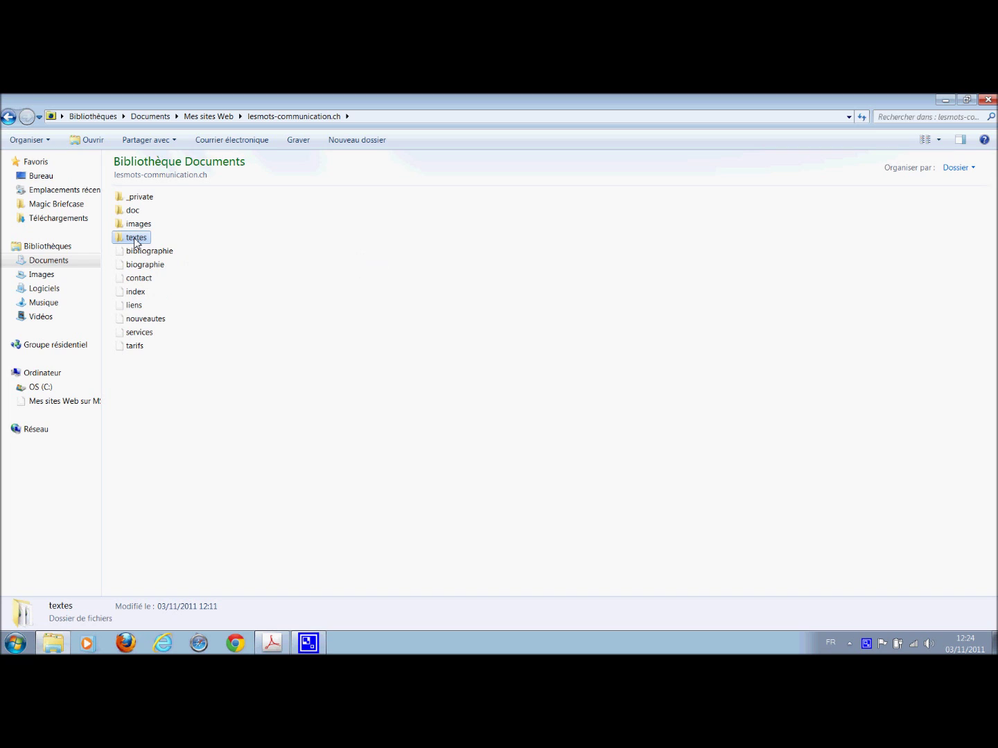
{"action": "mouse_move", "coordinate": [132, 242]}
{"action": "double_click", "coordinate": [129, 239]}
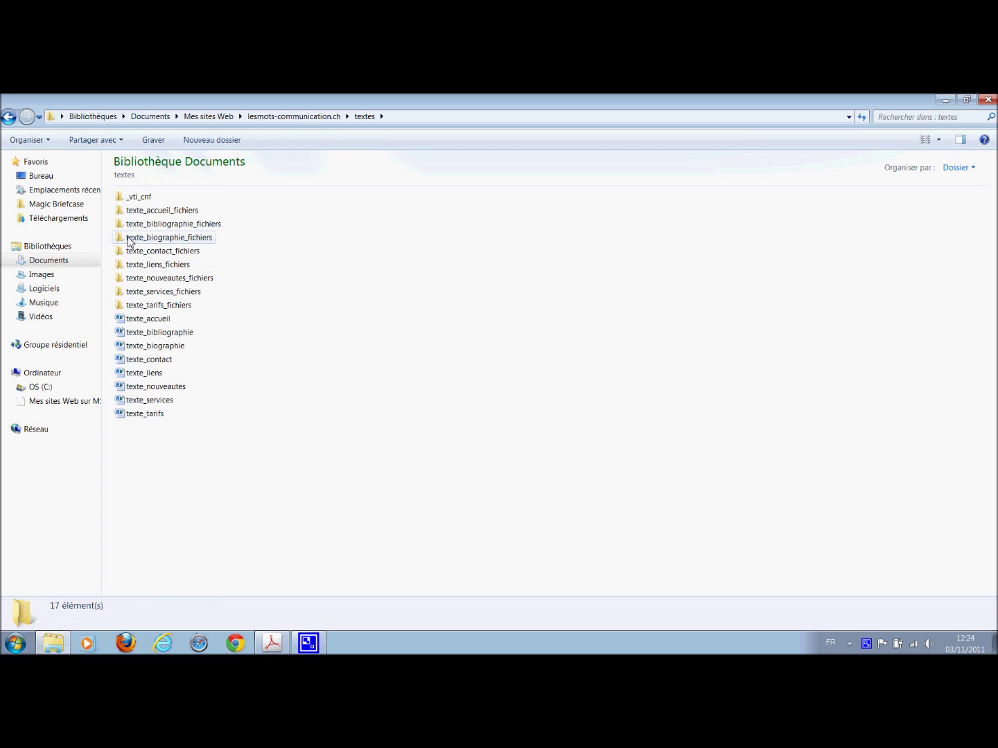
{"action": "left_click_drag", "start_coordinate": [182, 437], "coordinate": [119, 316]}
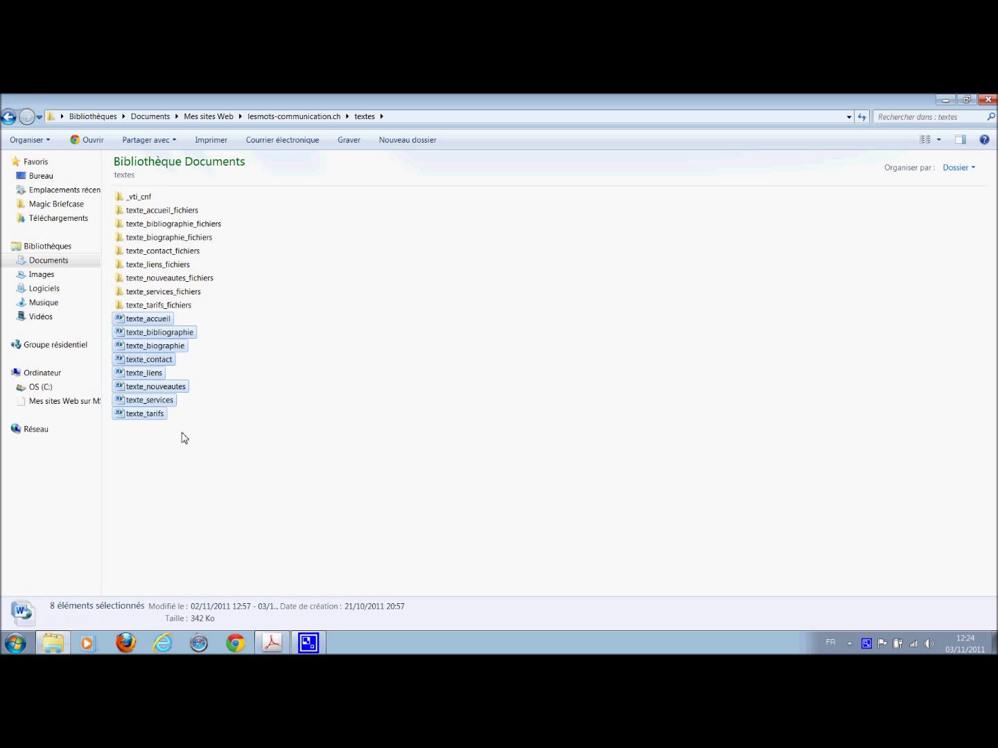
{"action": "left_click", "coordinate": [184, 433]}
{"action": "left_click_drag", "start_coordinate": [235, 207], "coordinate": [130, 311]}
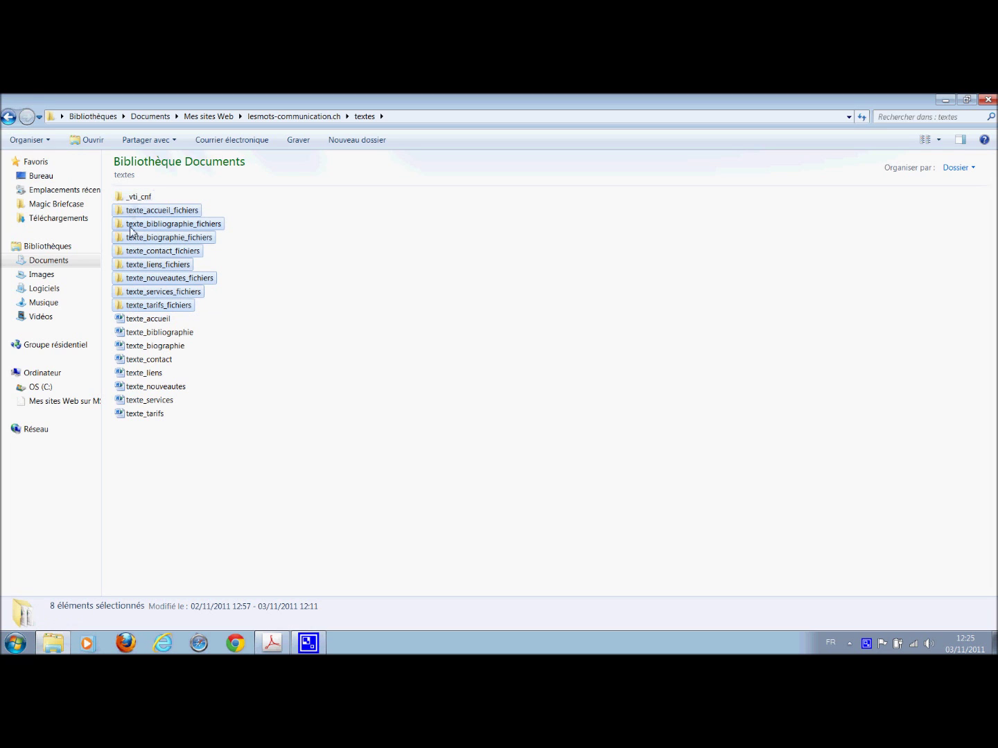
{"action": "left_click", "coordinate": [177, 434]}
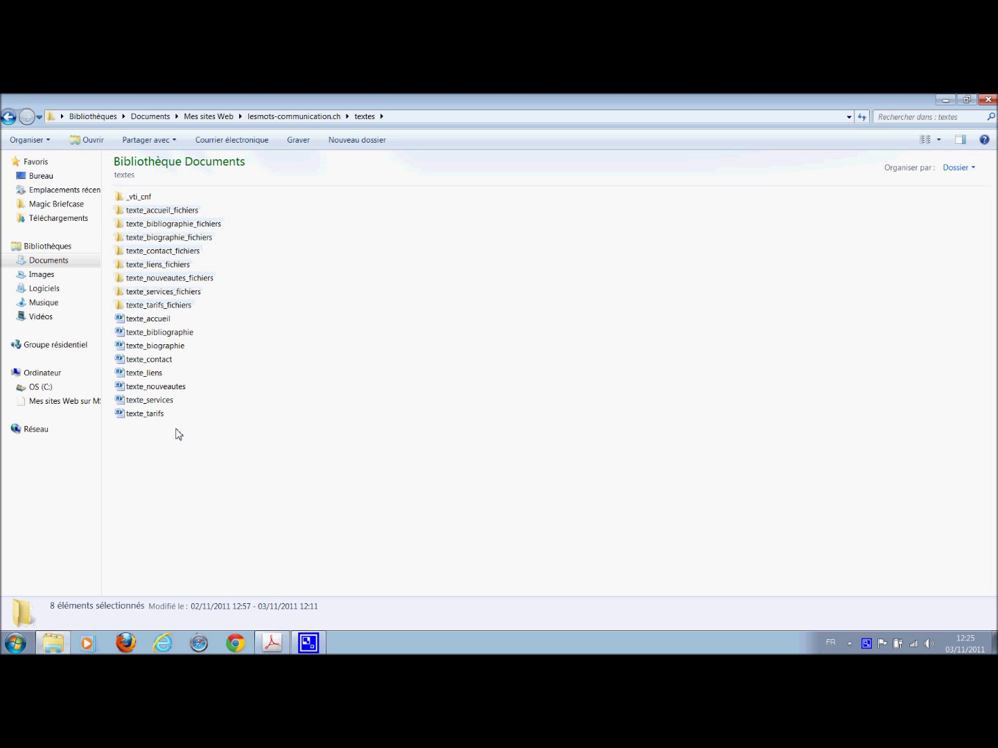
- Open the texte_biographie file with Microsoft Word
{"action": "left_click", "coordinate": [146, 350]}
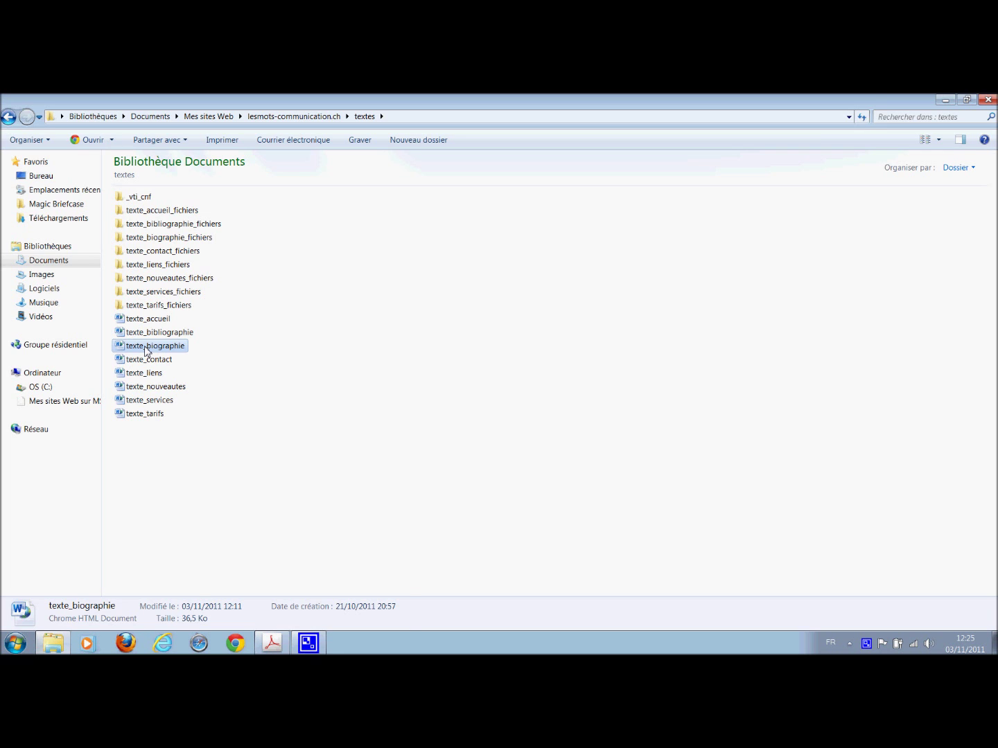
{"action": "right_click", "coordinate": [146, 351]}
{"action": "mouse_move", "coordinate": [312, 430]}
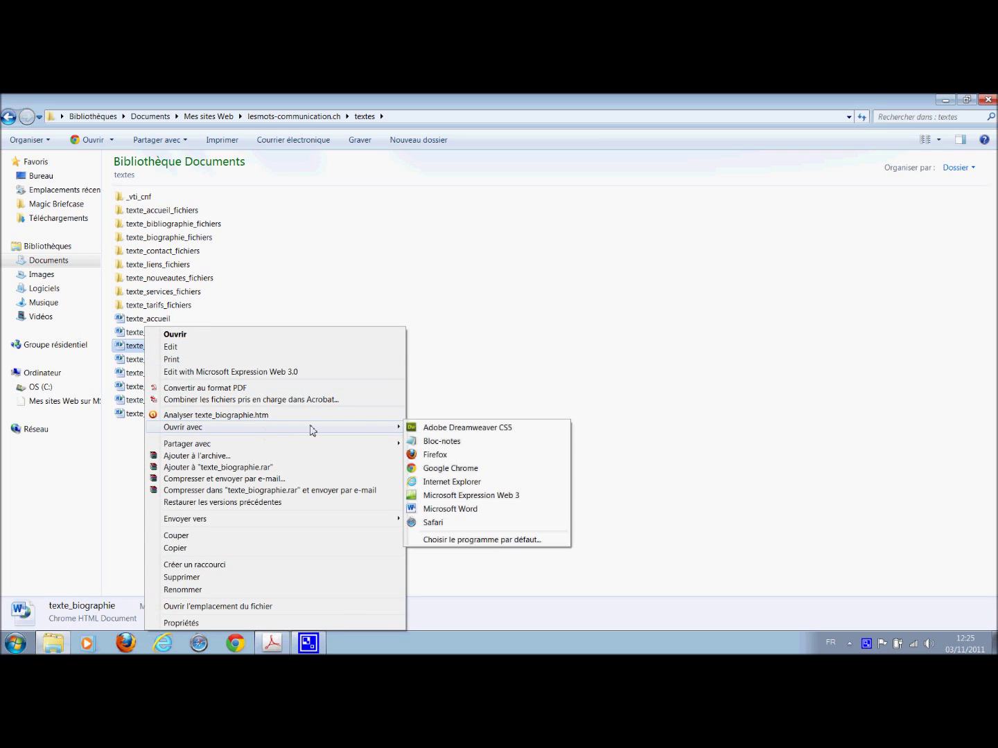
{"action": "left_click", "coordinate": [449, 509]}
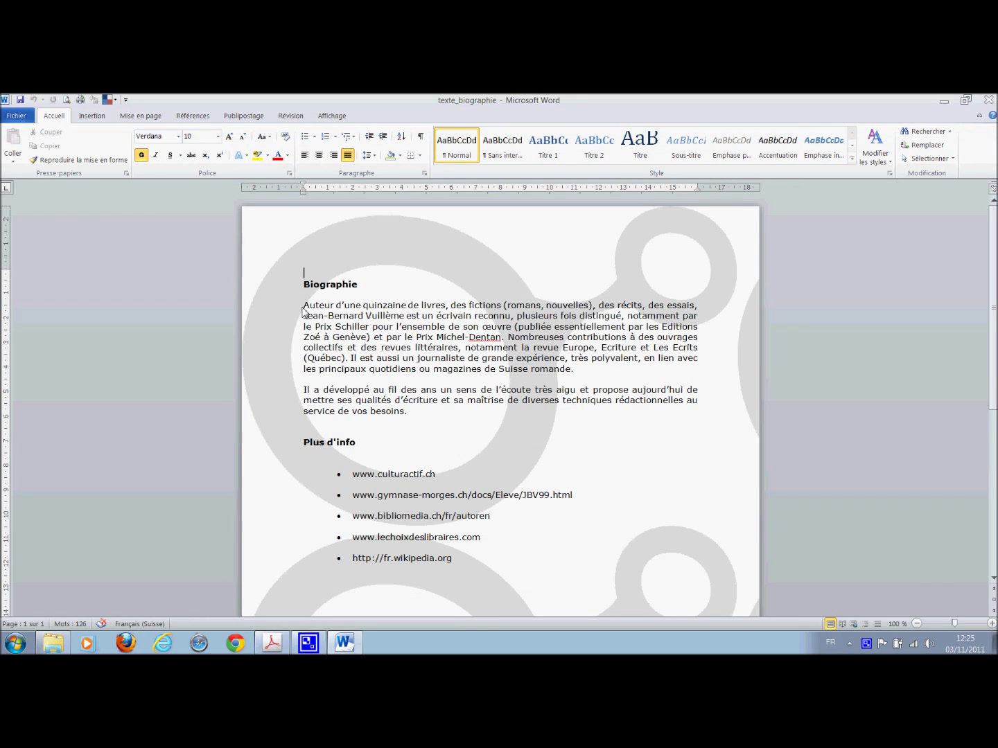
- Start inserting a picture before the first paragraph under Biographie and browse to the images folder of lesmots-communication.ch in Mes sites Web
{"action": "left_click", "coordinate": [303, 310]}
{"action": "left_click", "coordinate": [88, 117]}
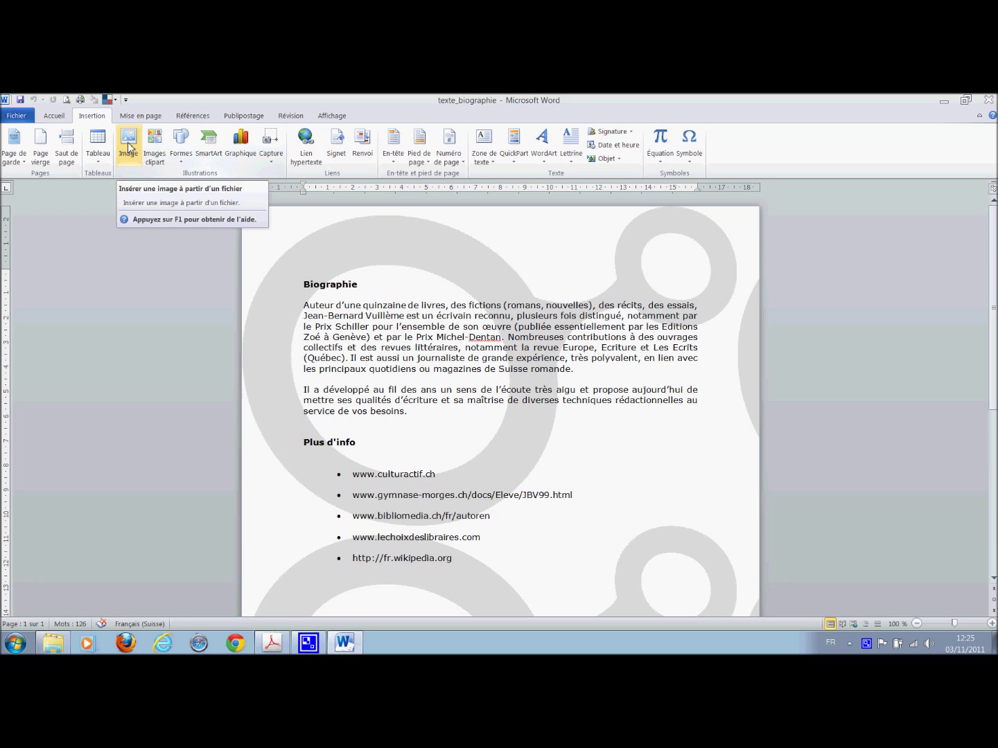
{"action": "left_click", "coordinate": [128, 142]}
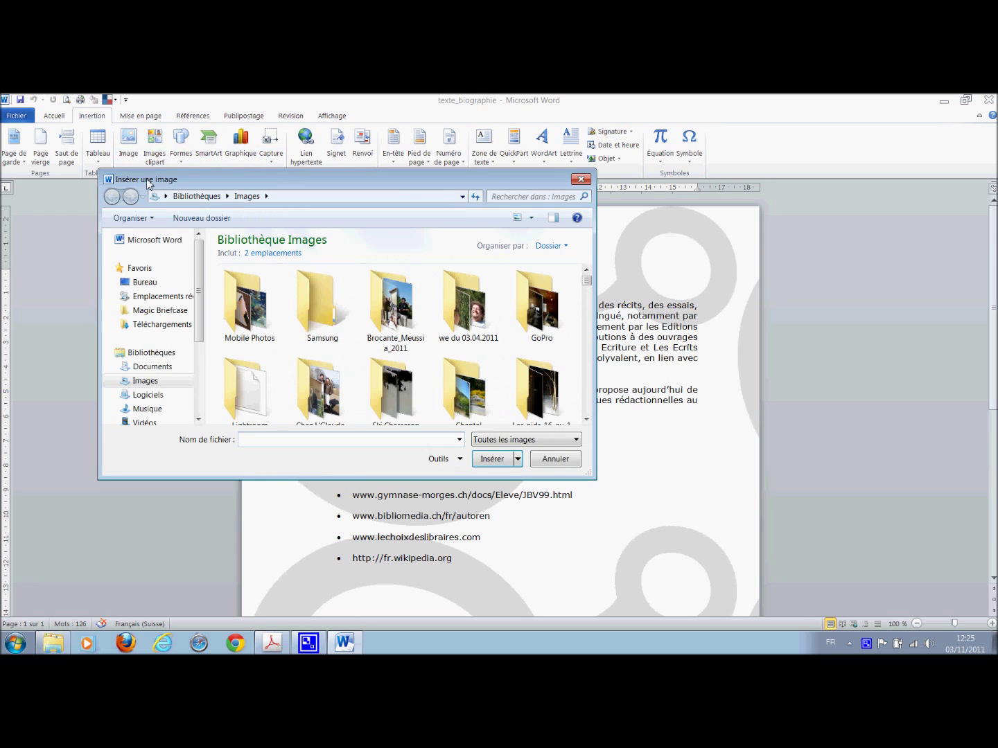
{"action": "left_click", "coordinate": [144, 287]}
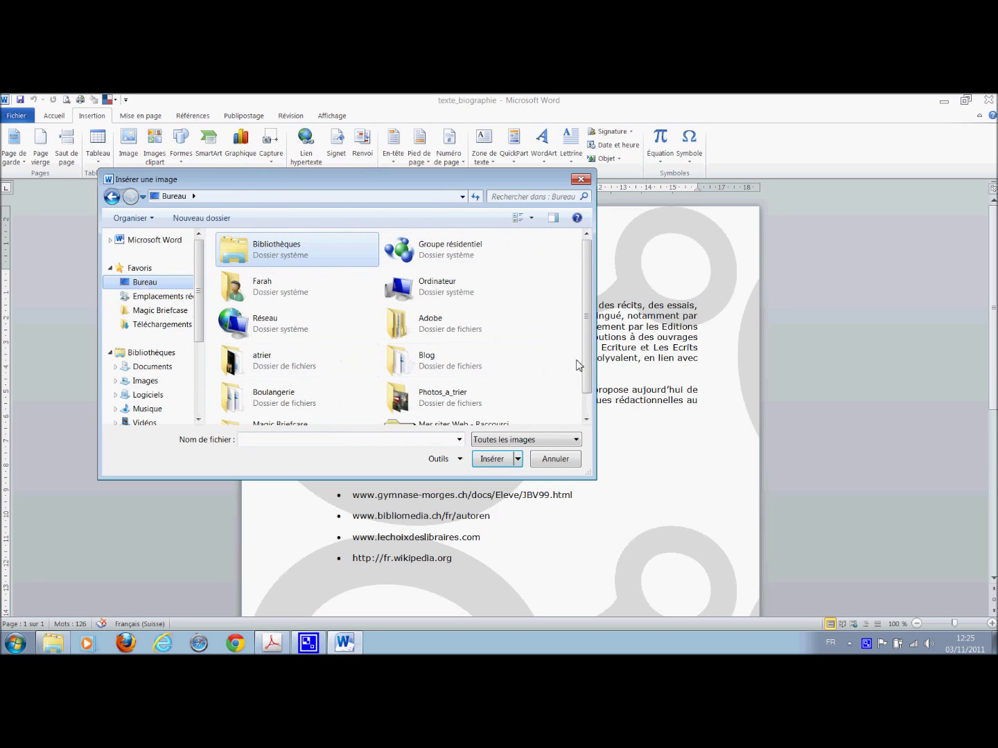
{"action": "scroll", "coordinate": [588, 347], "scroll_direction": "down", "scroll_amount": 1}
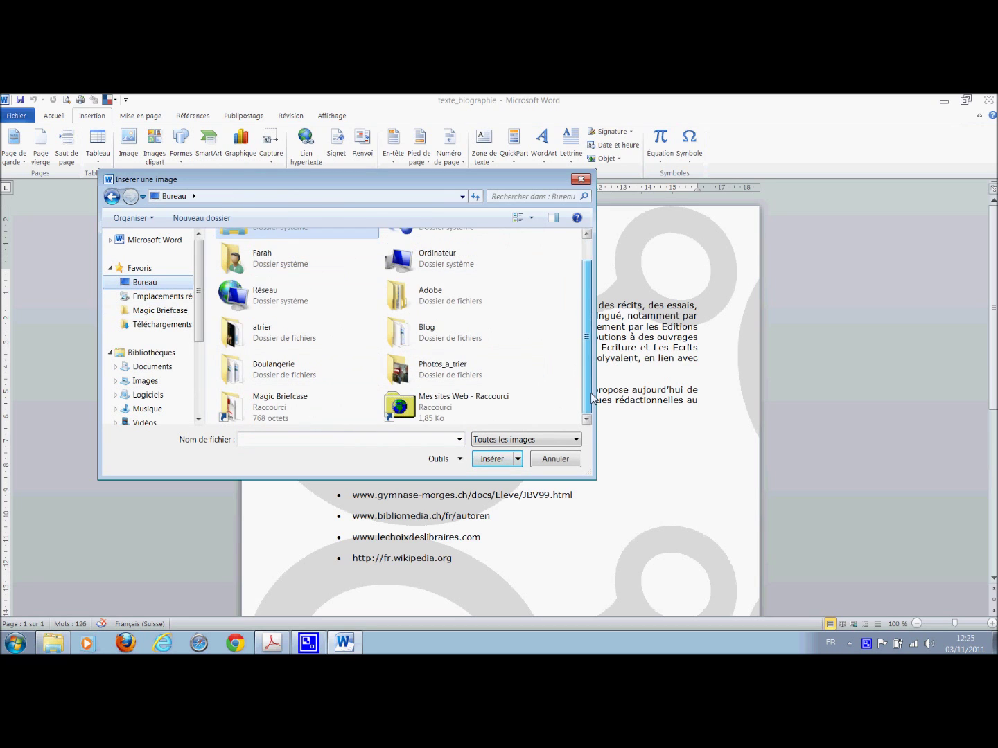
{"action": "double_click", "coordinate": [435, 406]}
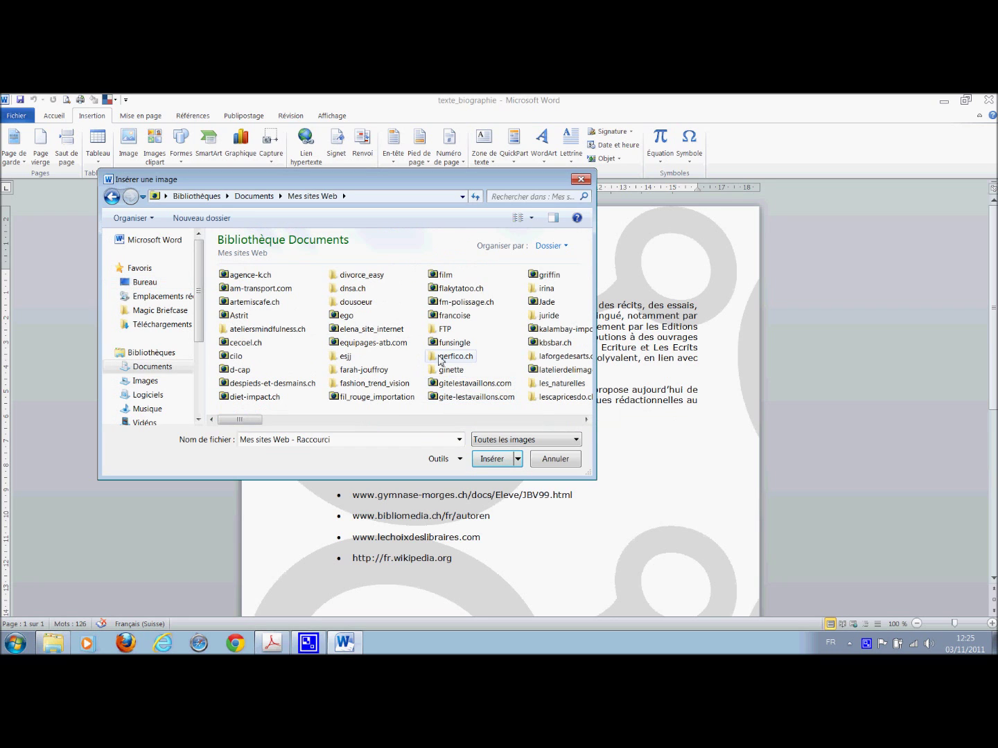
{"action": "key", "text": "l"}
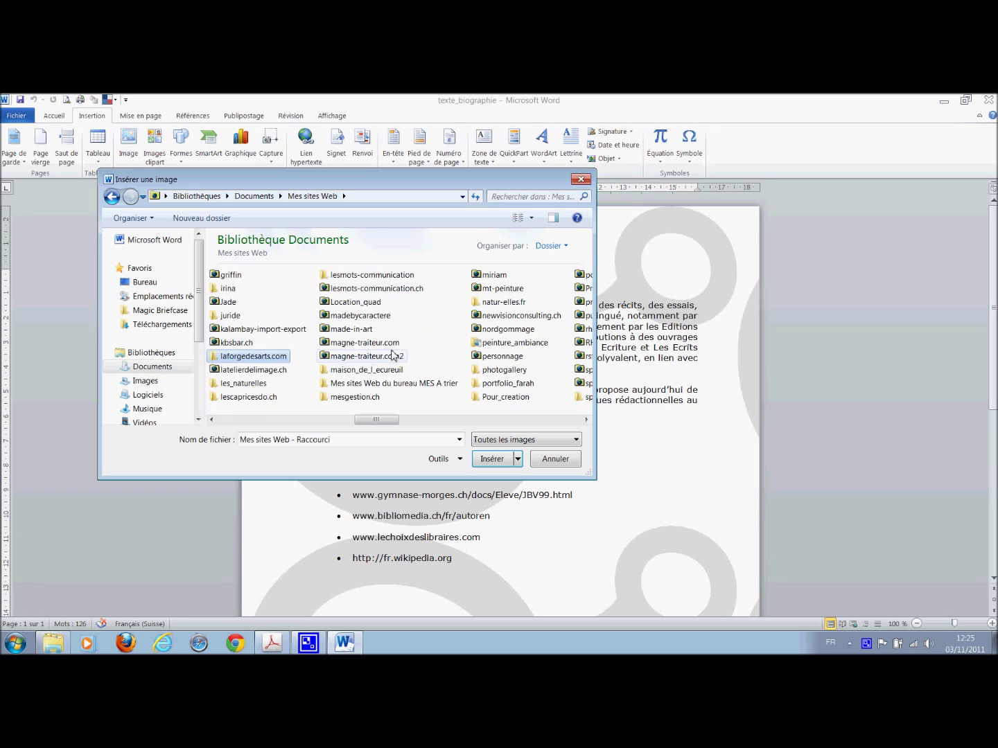
{"action": "left_click", "coordinate": [359, 290]}
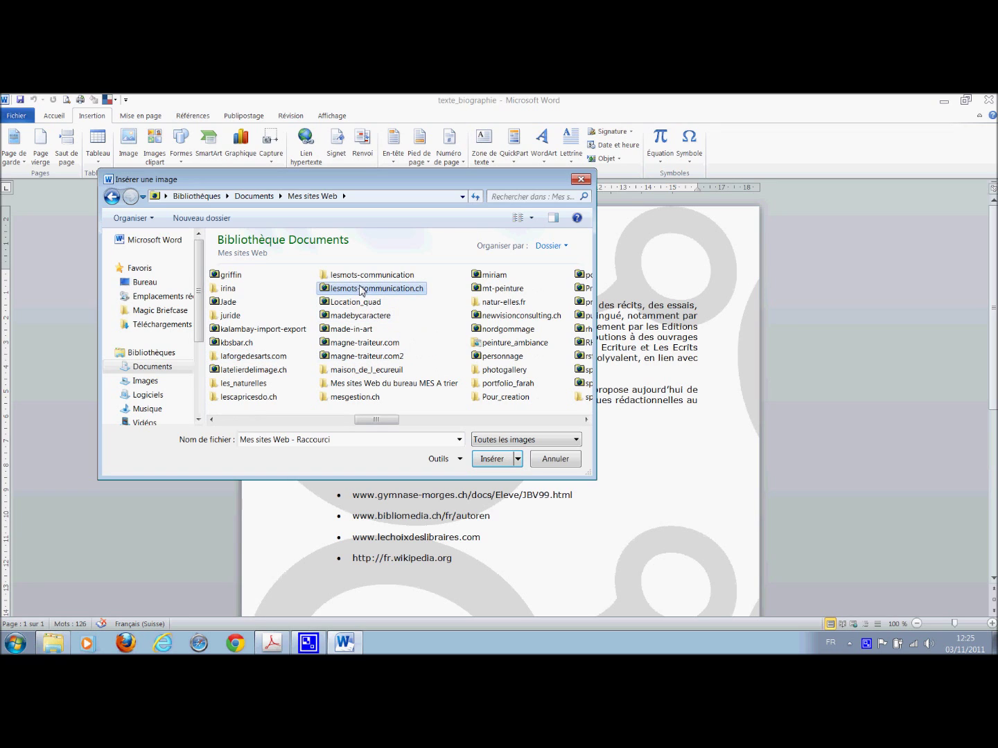
{"action": "double_click", "coordinate": [359, 289]}
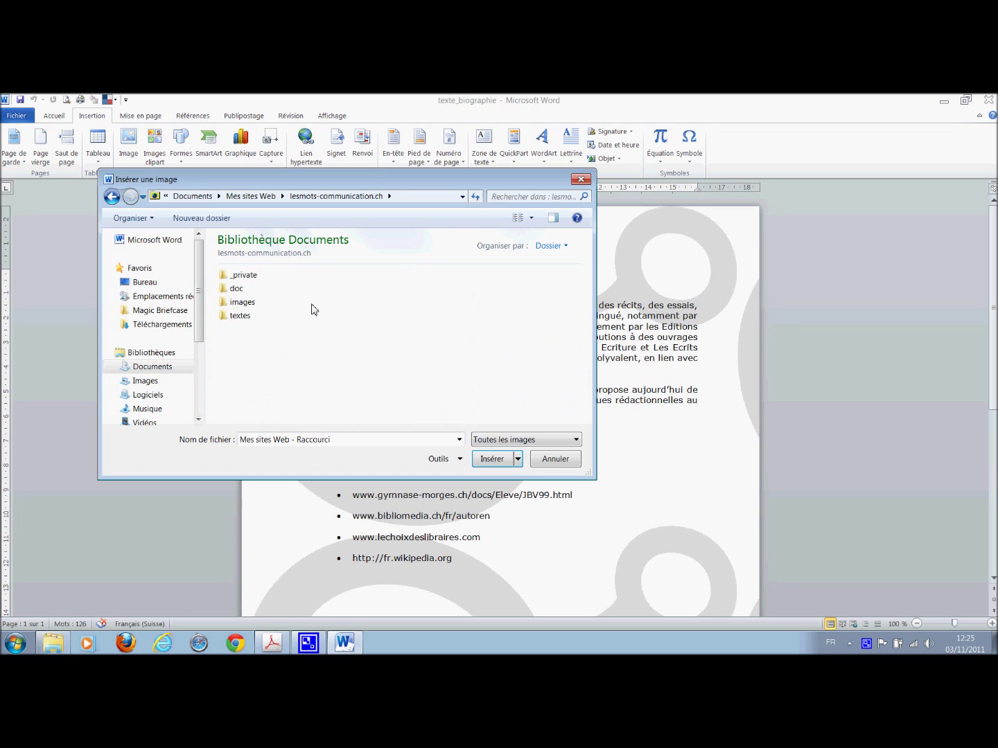
{"action": "double_click", "coordinate": [240, 304]}
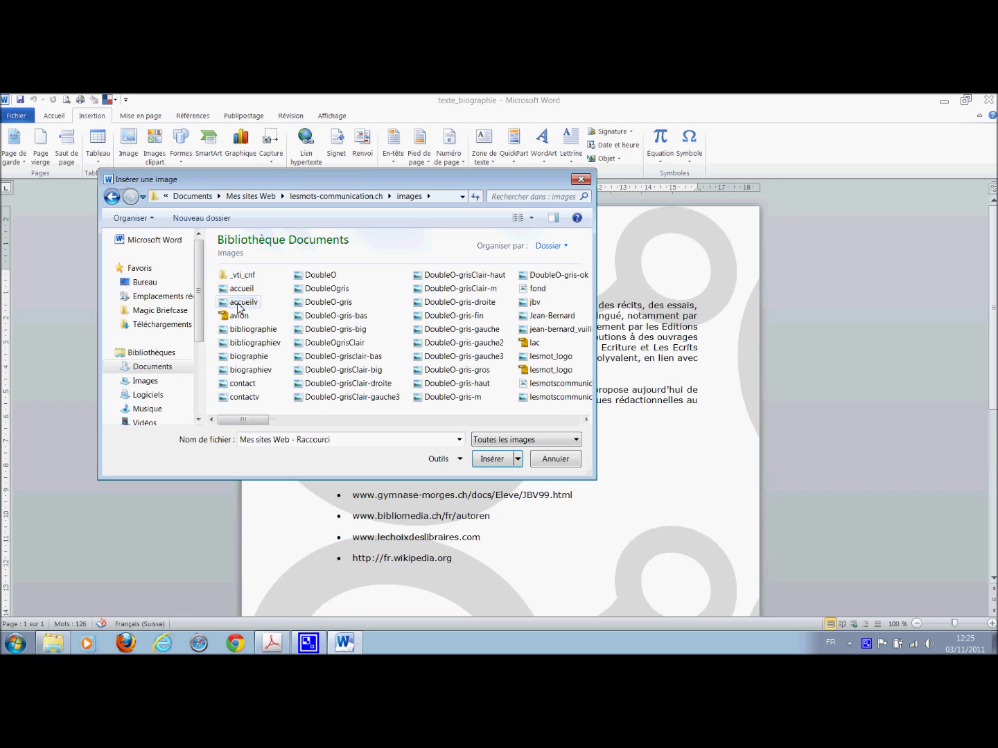
- Display the image files as large thumbnails and insert the jbv picture into the biography page
{"action": "left_click", "coordinate": [534, 303]}
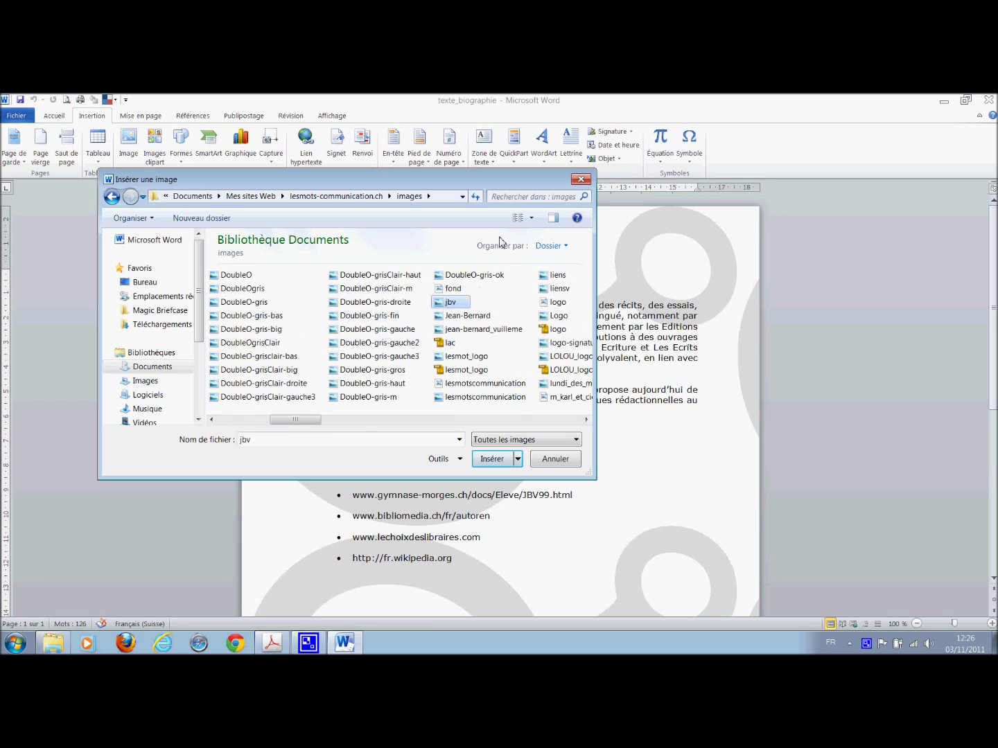
{"action": "left_click", "coordinate": [517, 219]}
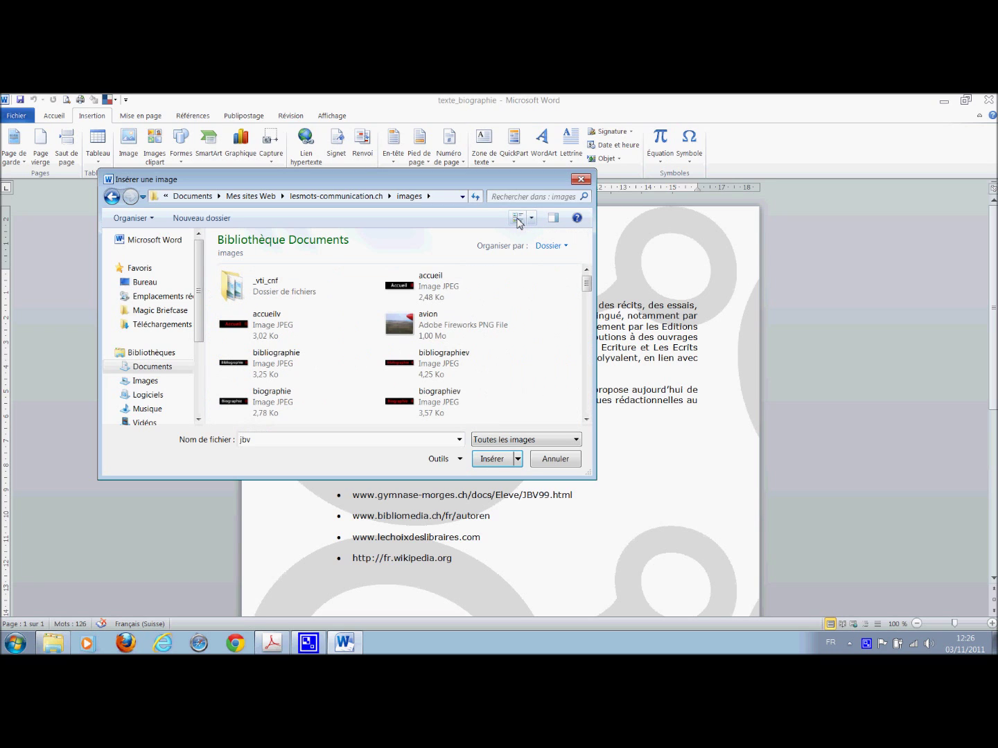
{"action": "left_click", "coordinate": [518, 220]}
{"action": "left_click", "coordinate": [518, 220]}
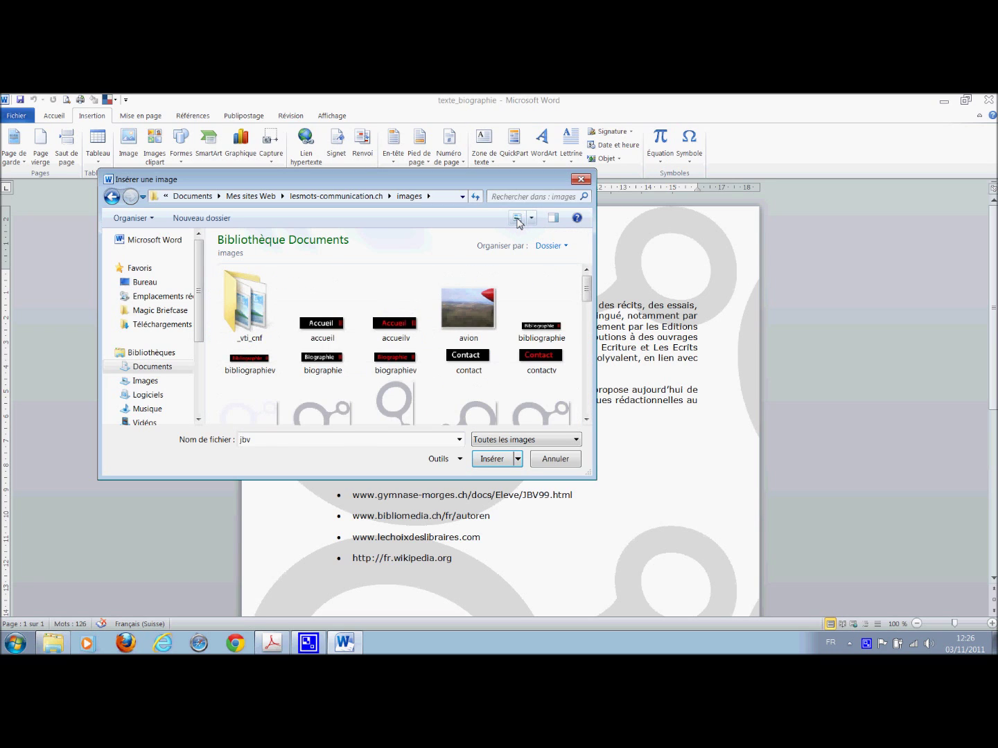
{"action": "left_click", "coordinate": [586, 419]}
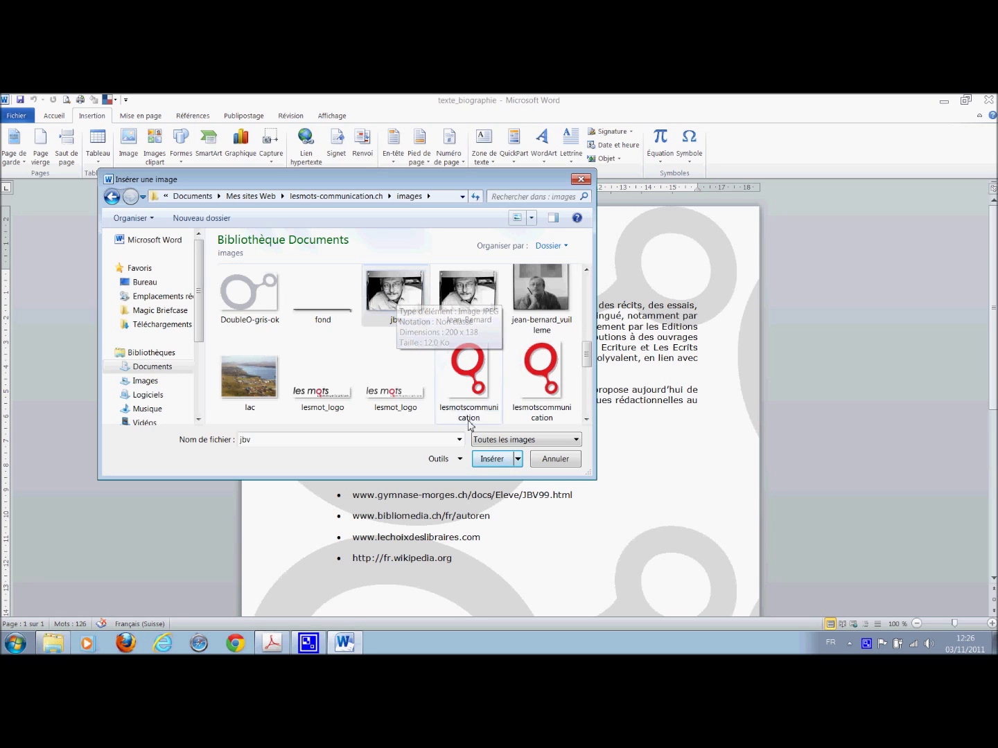
{"action": "left_click", "coordinate": [502, 462]}
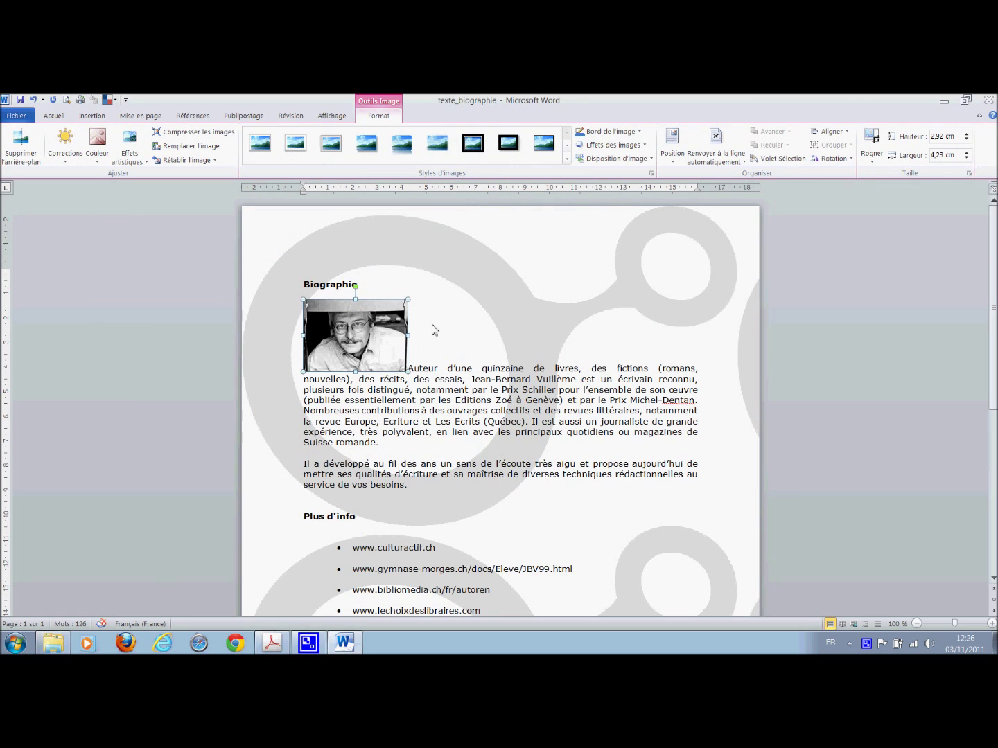
- Apply the Encadré text wrapping style to the jbv picture so the biography text flows beside it, and deselect it
{"action": "left_click", "coordinate": [672, 152]}
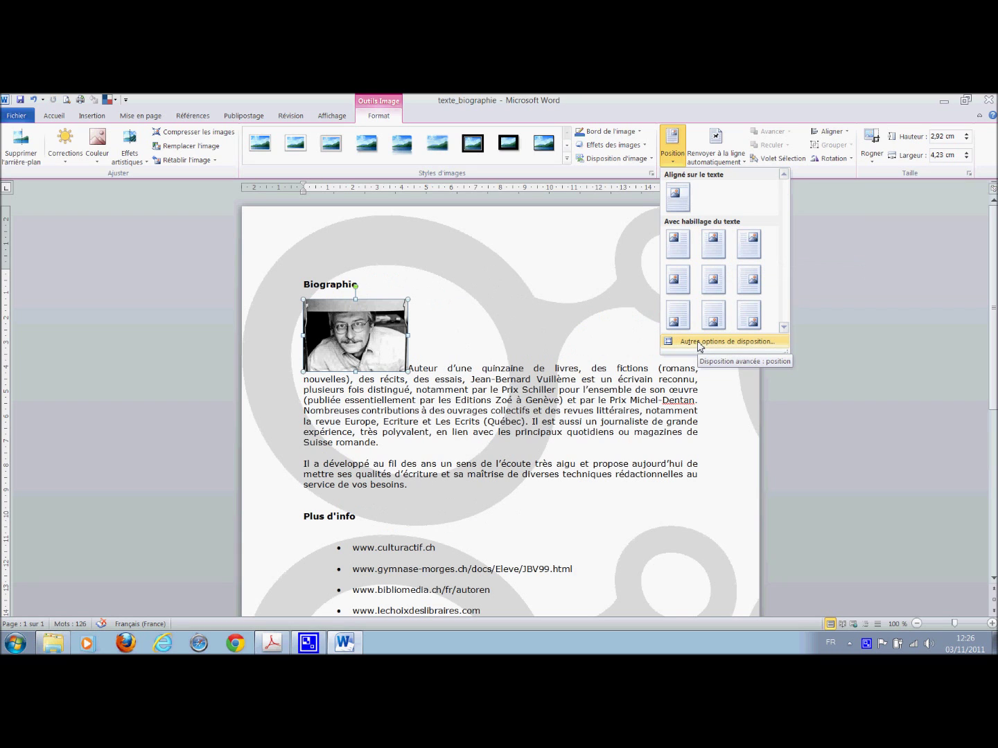
{"action": "left_click", "coordinate": [698, 343]}
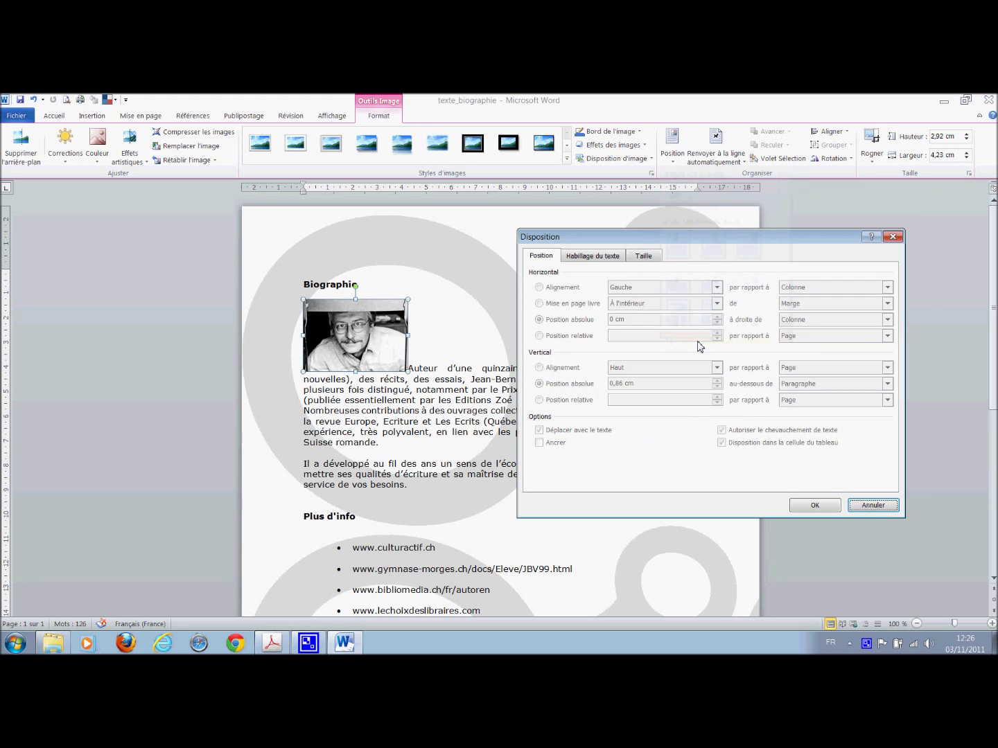
{"action": "left_click", "coordinate": [583, 258]}
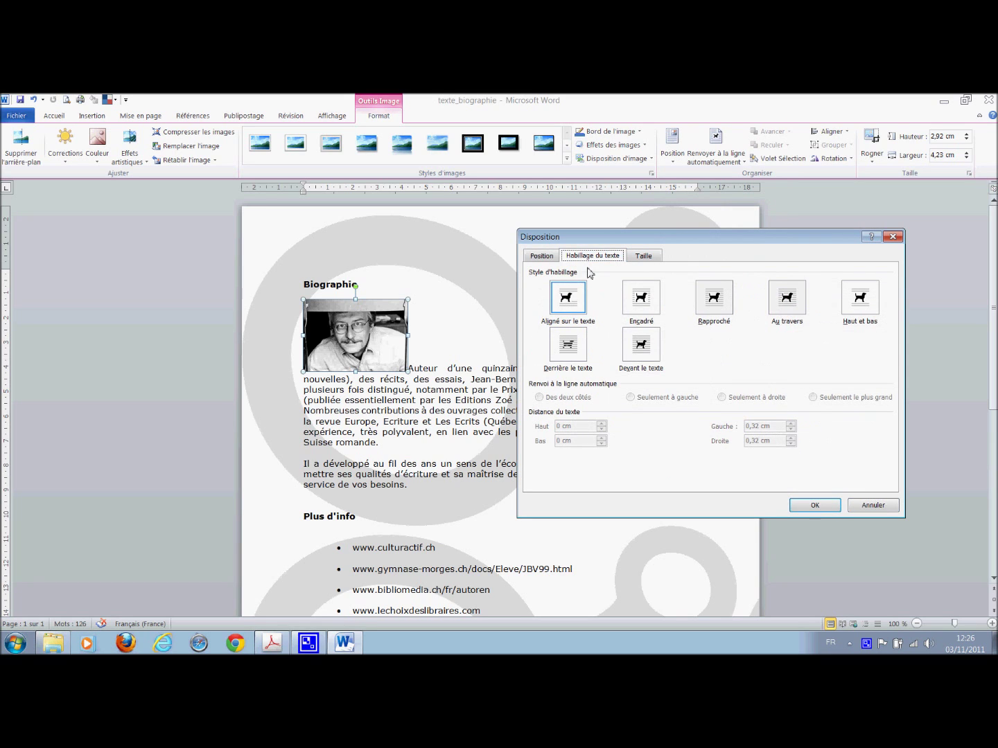
{"action": "left_click", "coordinate": [641, 304]}
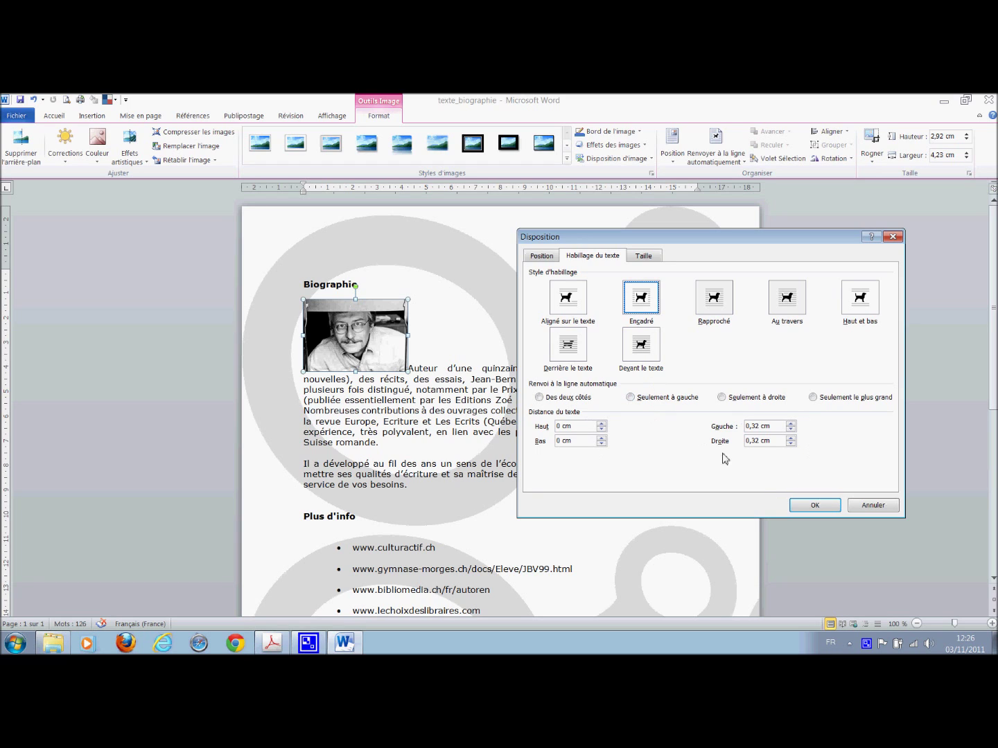
{"action": "left_click", "coordinate": [790, 434]}
{"action": "left_click", "coordinate": [814, 506]}
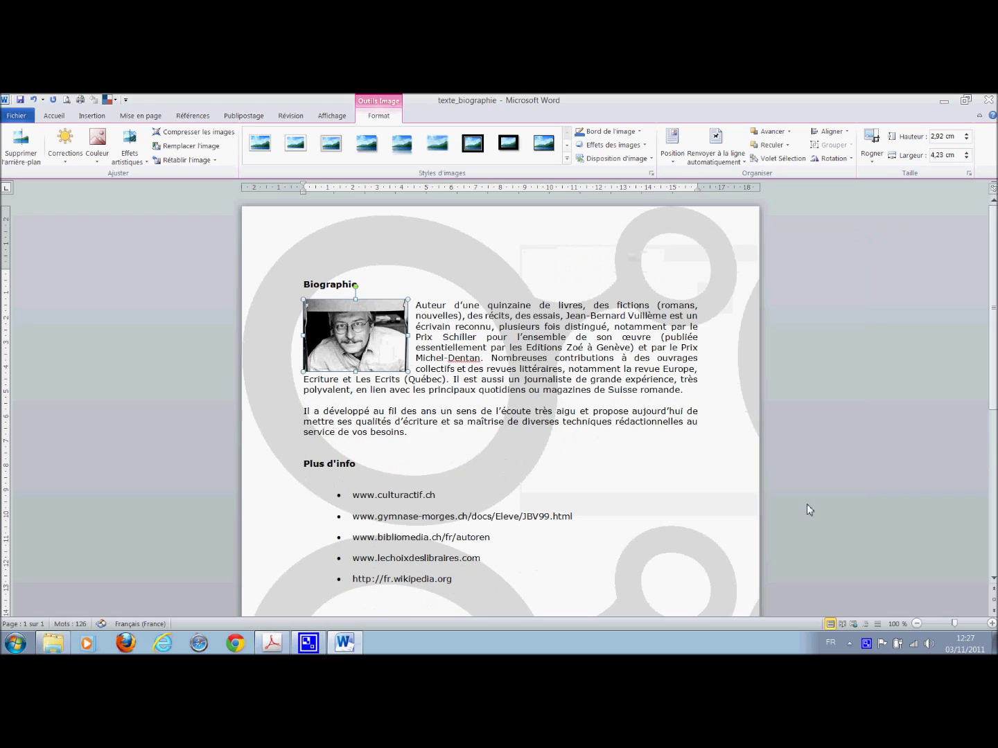
{"action": "left_click", "coordinate": [435, 309]}
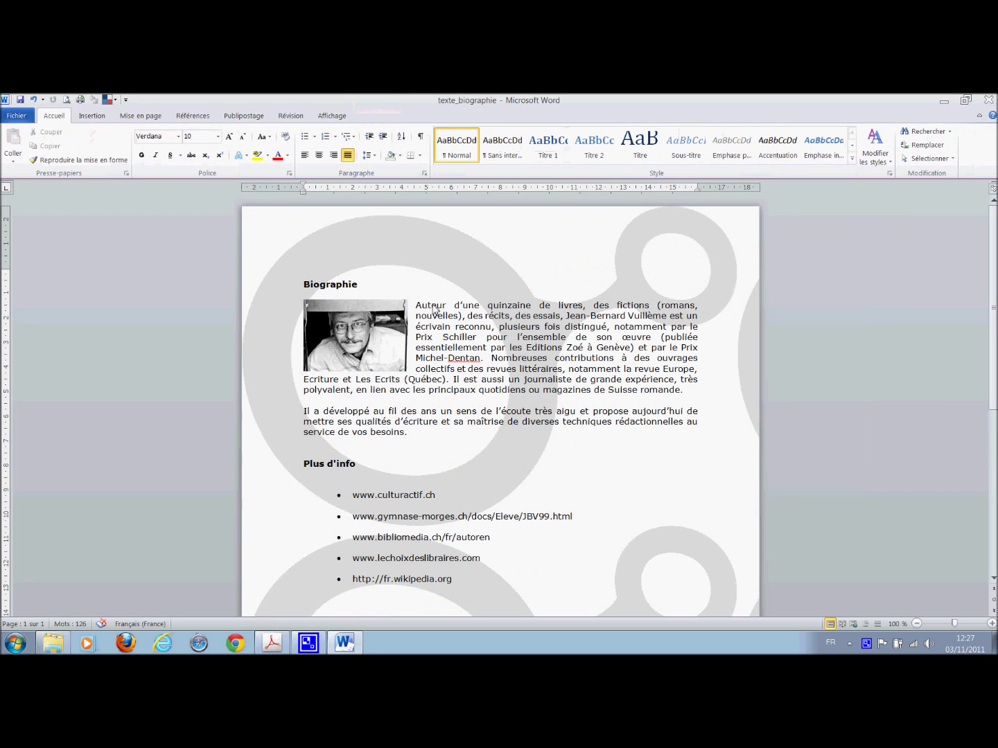
- Save the texte_biographie document and close it
{"action": "left_click", "coordinate": [378, 411]}
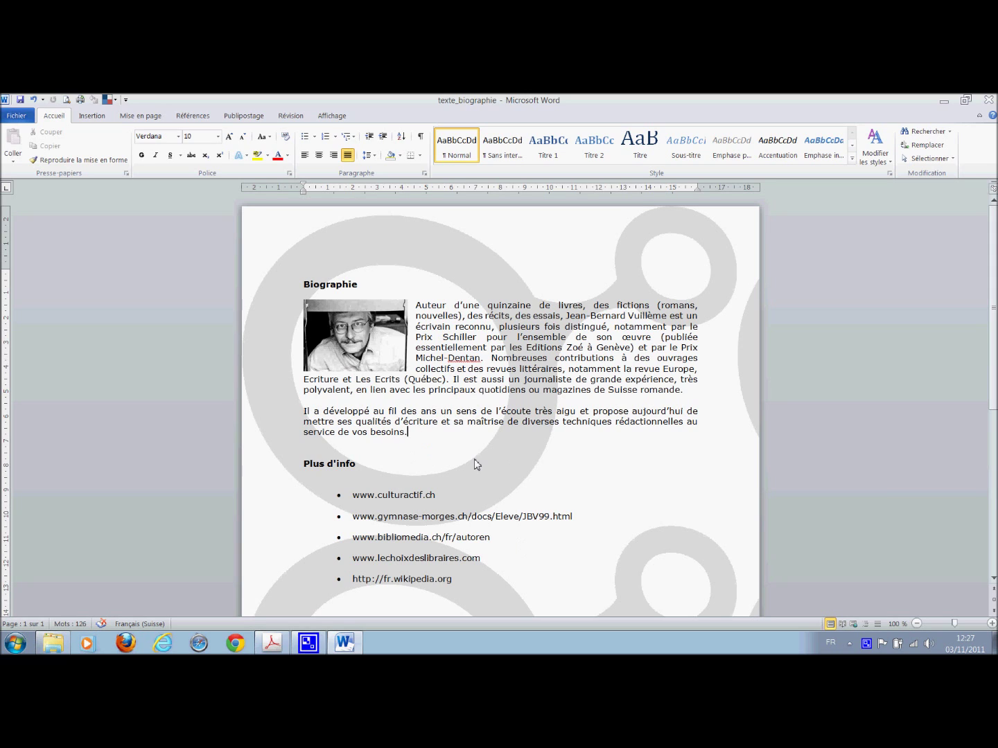
{"action": "left_click", "coordinate": [20, 101]}
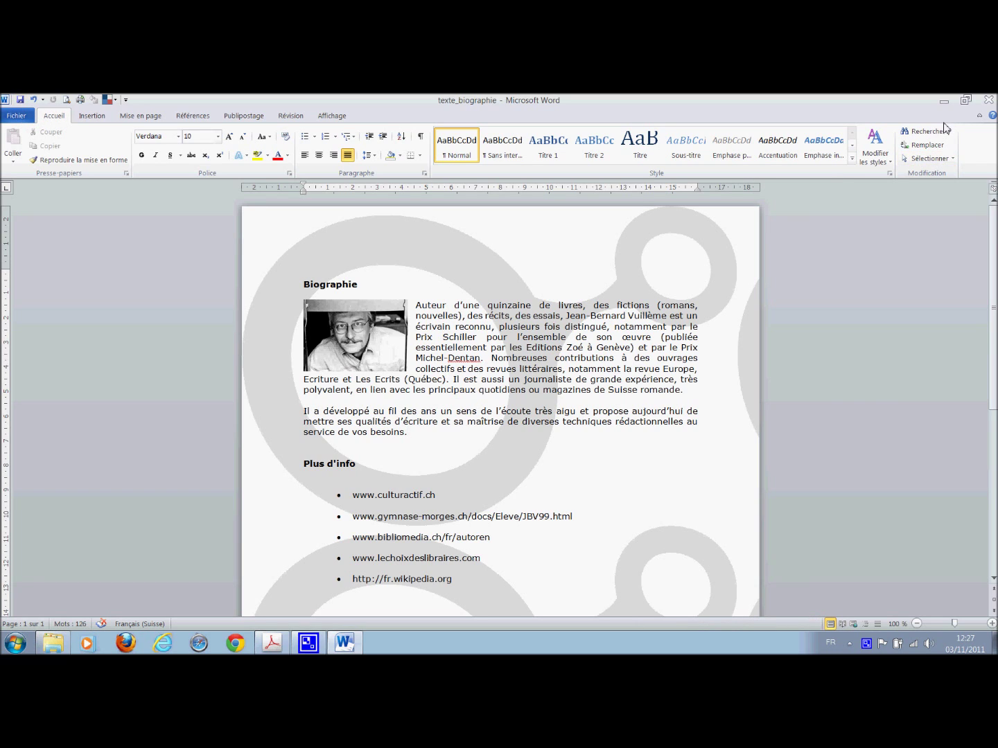
{"action": "left_click", "coordinate": [988, 101]}
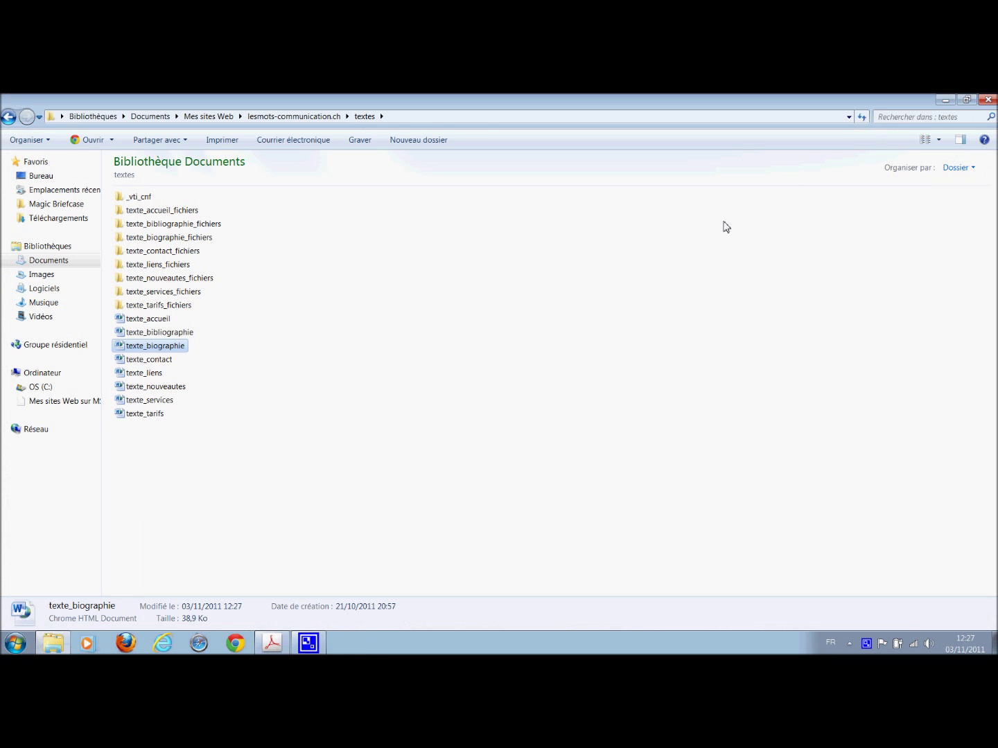
- Close the textes folder window and consult the transfer diagram on page 1 of Modifier son site internet.pdf before minimising it
{"action": "left_click", "coordinate": [986, 101]}
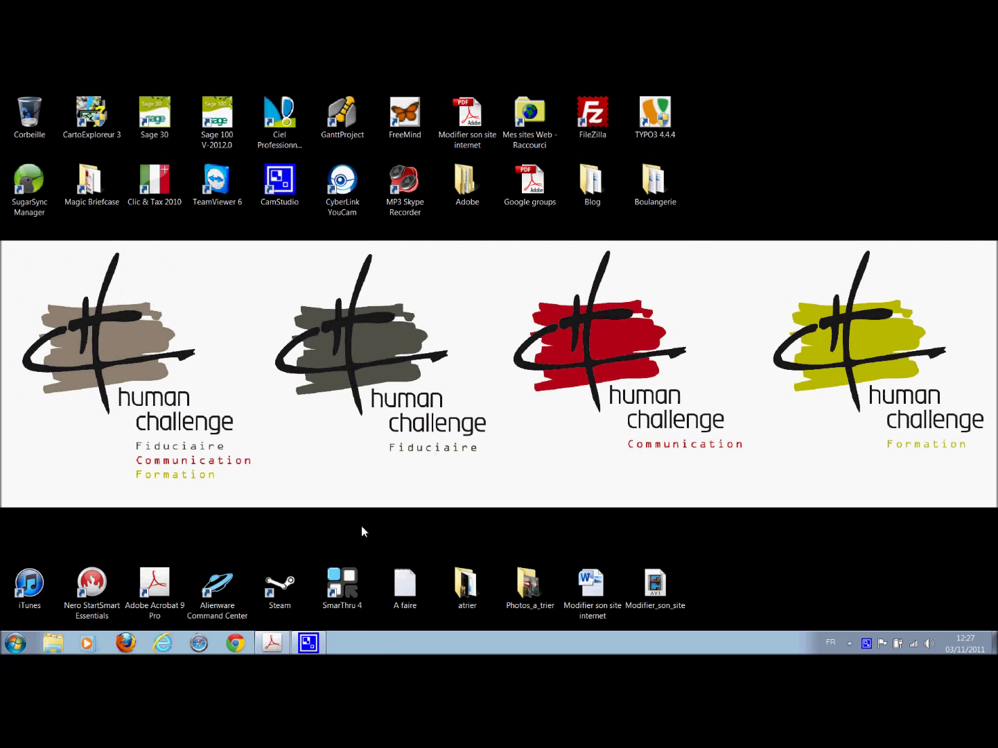
{"action": "left_click", "coordinate": [272, 643]}
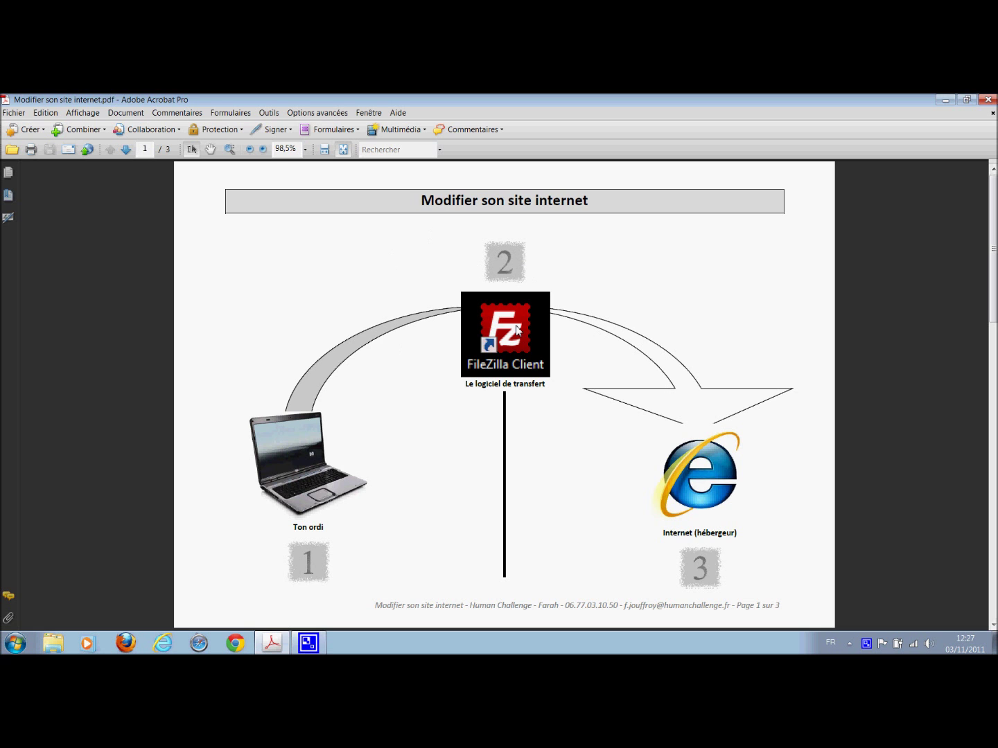
{"action": "left_click", "coordinate": [945, 99]}
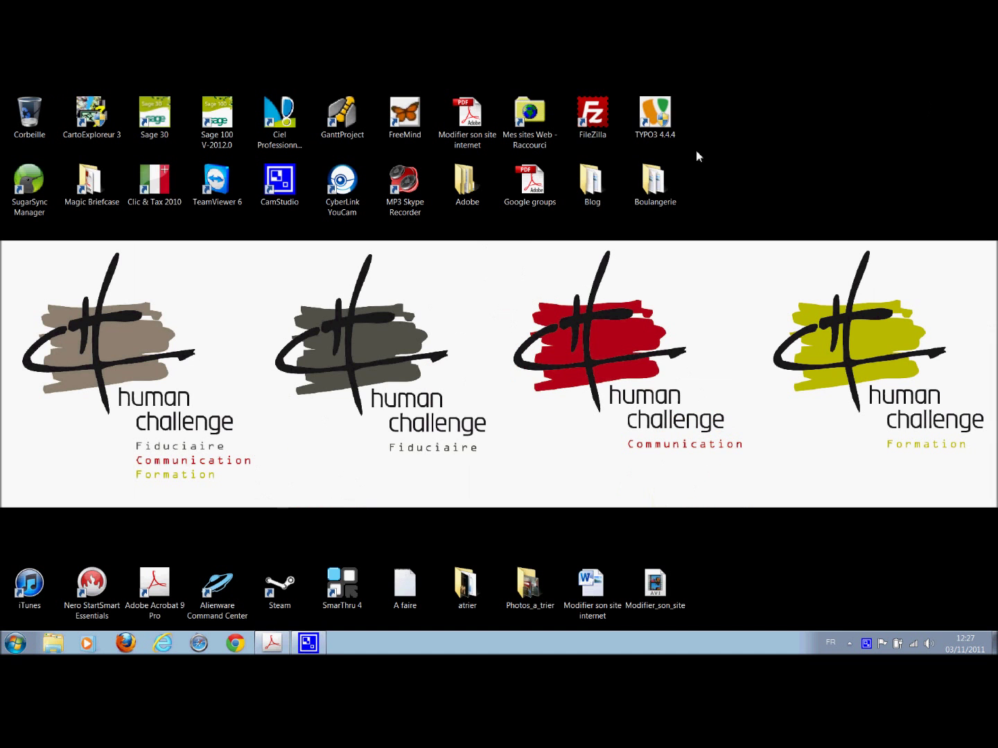
- Launch FileZilla and open the local lesmots-communication.ch site folder in the local directory tree
{"action": "left_click", "coordinate": [594, 123]}
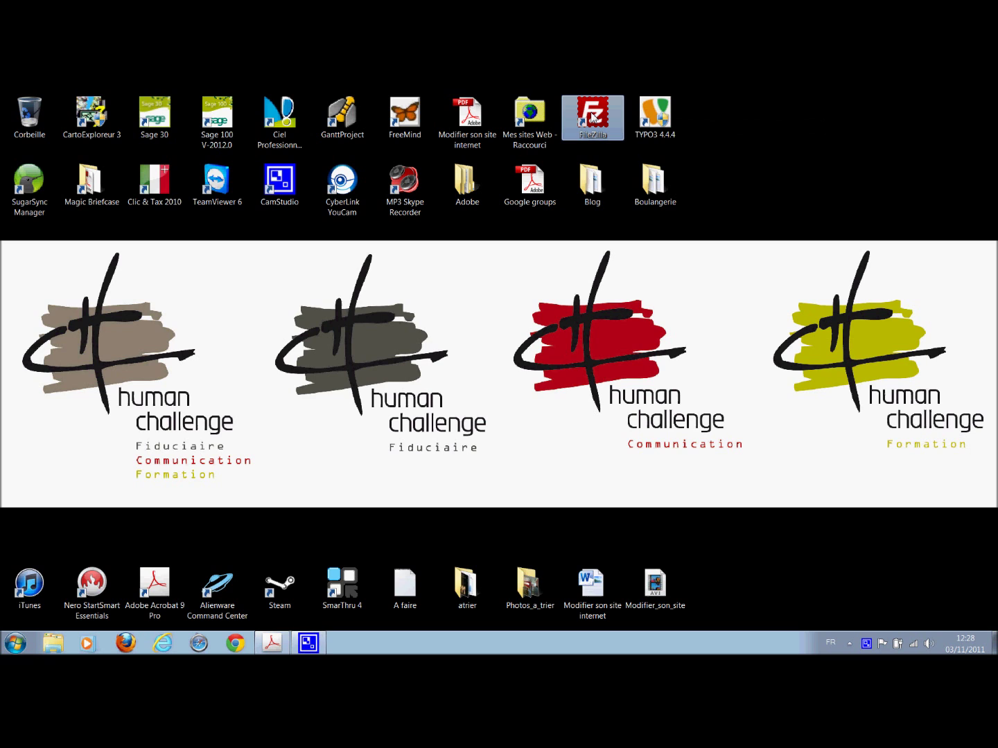
{"action": "double_click", "coordinate": [592, 120]}
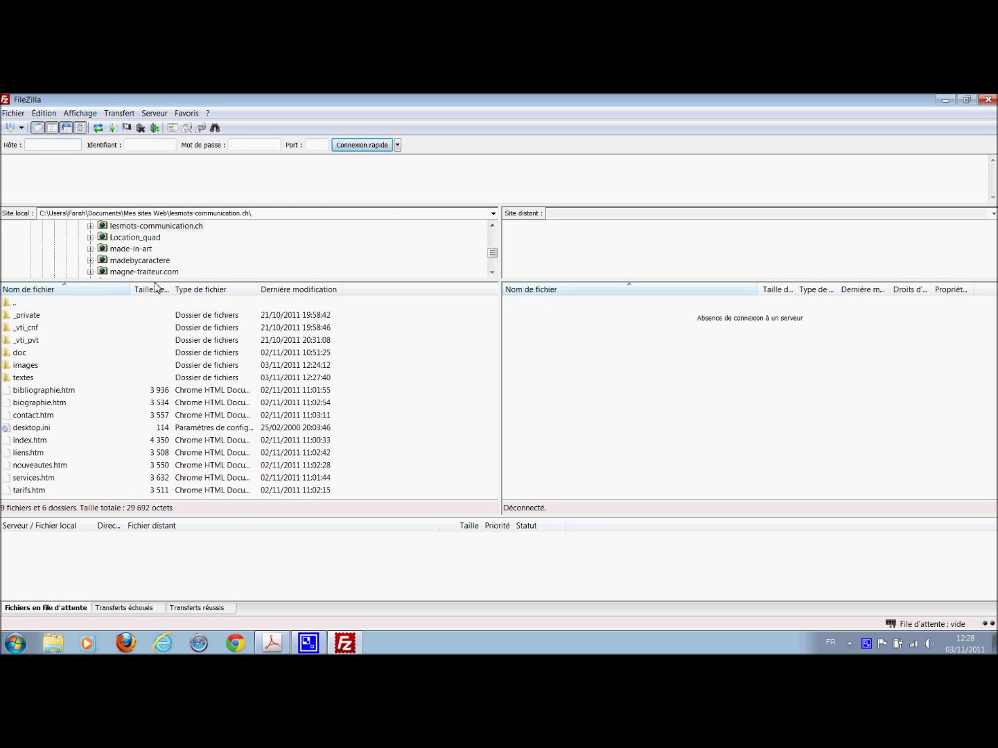
{"action": "left_click", "coordinate": [493, 226]}
{"action": "left_click", "coordinate": [493, 226]}
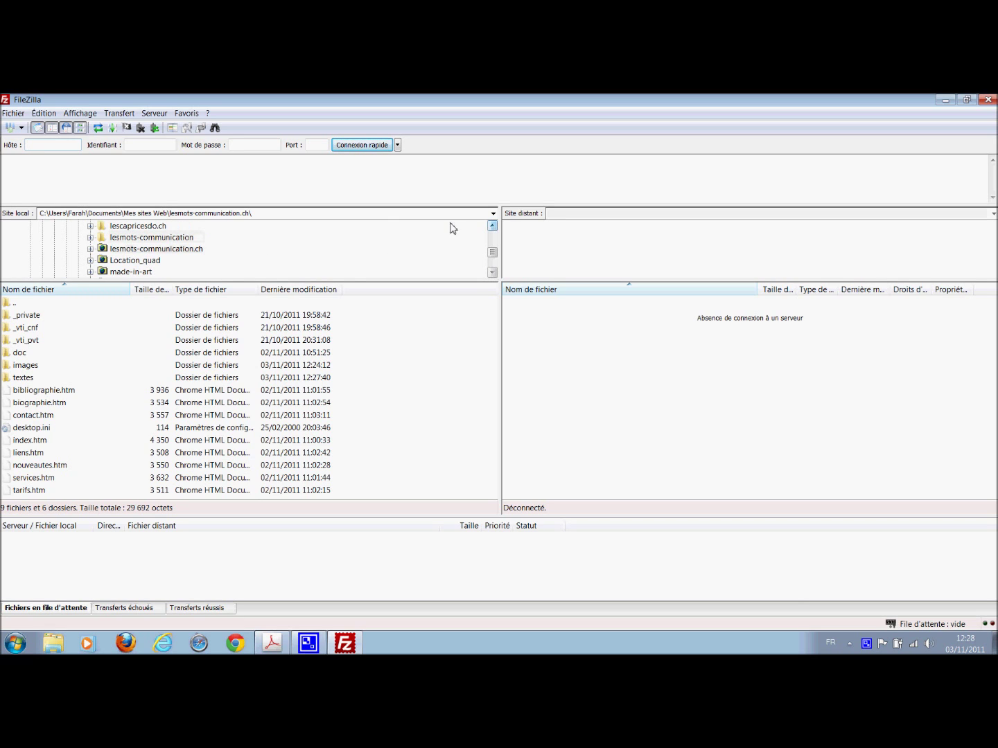
{"action": "left_click", "coordinate": [132, 249]}
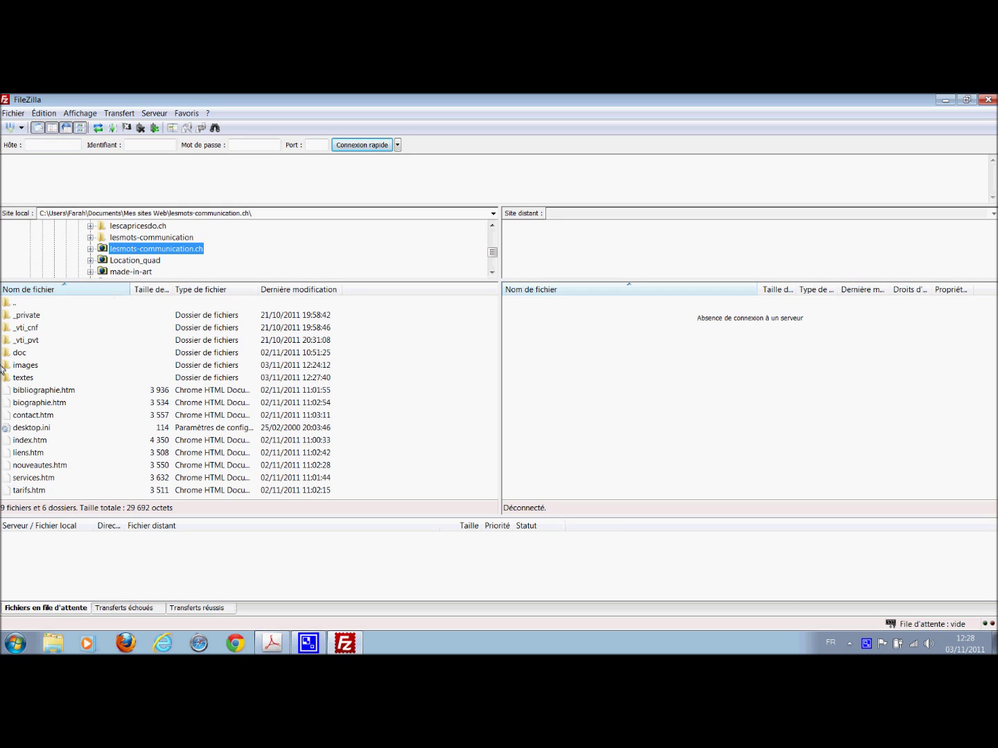
{"action": "left_click", "coordinate": [133, 262]}
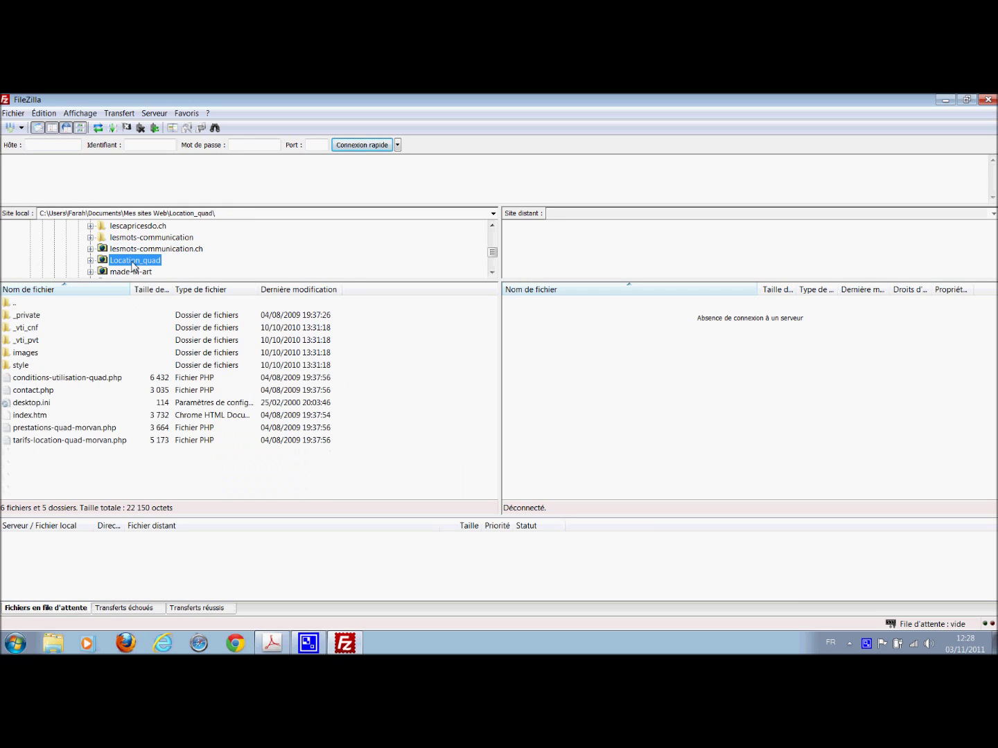
{"action": "left_click", "coordinate": [129, 250]}
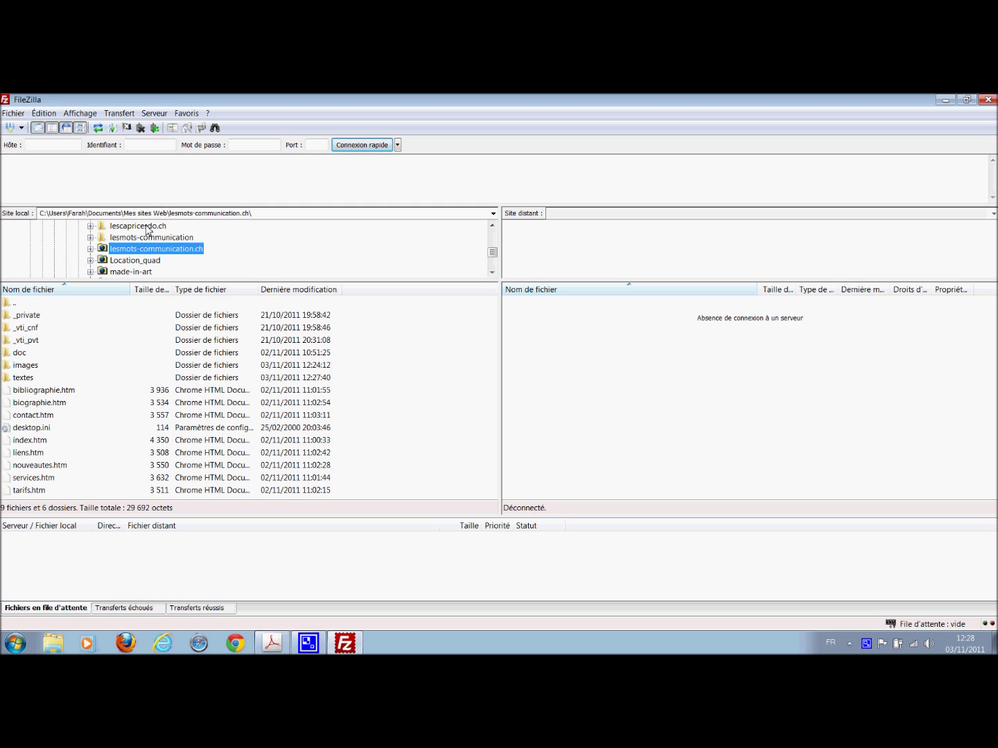
- Connect to the saved lesmots-communication.ch server and open its httpdocs folder
{"action": "left_click", "coordinate": [22, 129]}
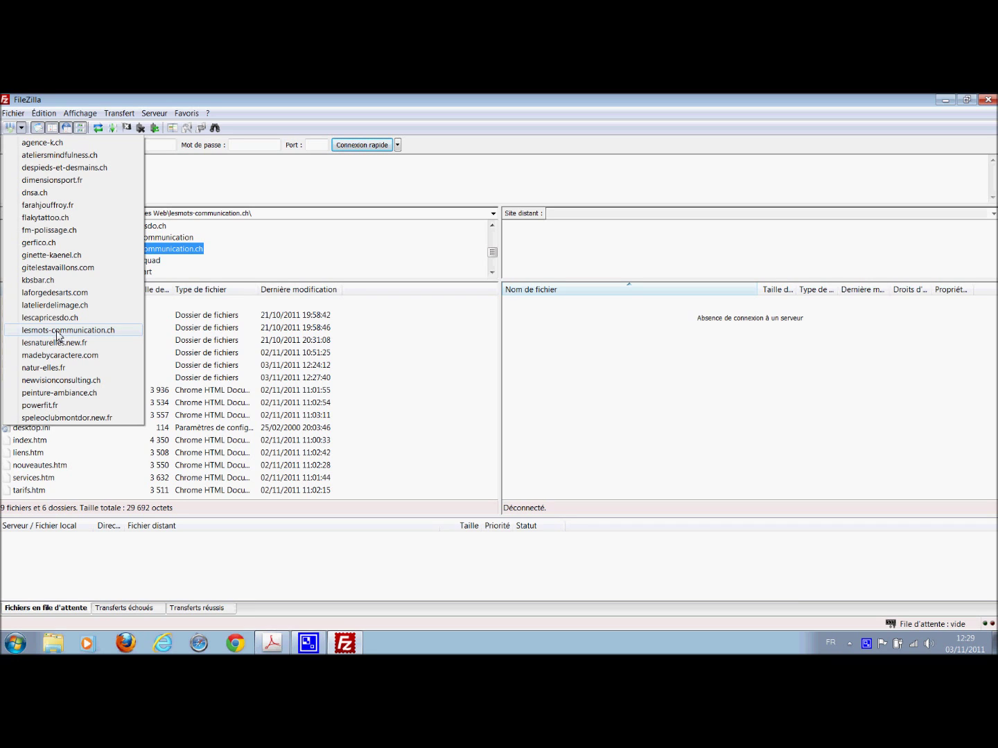
{"action": "left_click", "coordinate": [58, 333]}
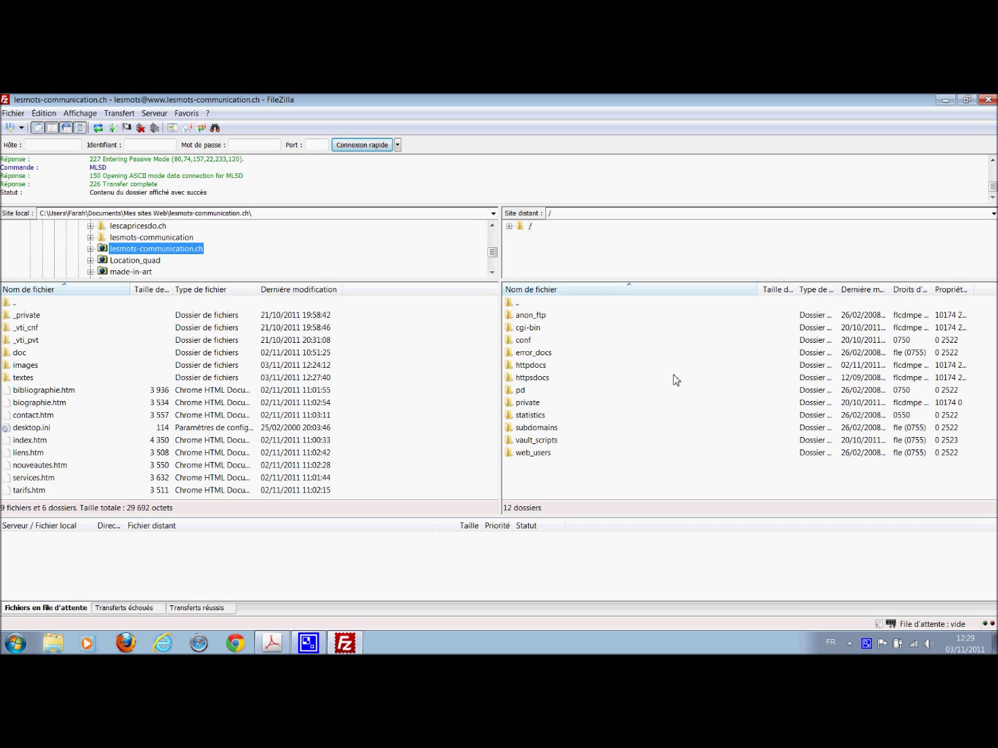
{"action": "left_click", "coordinate": [530, 367]}
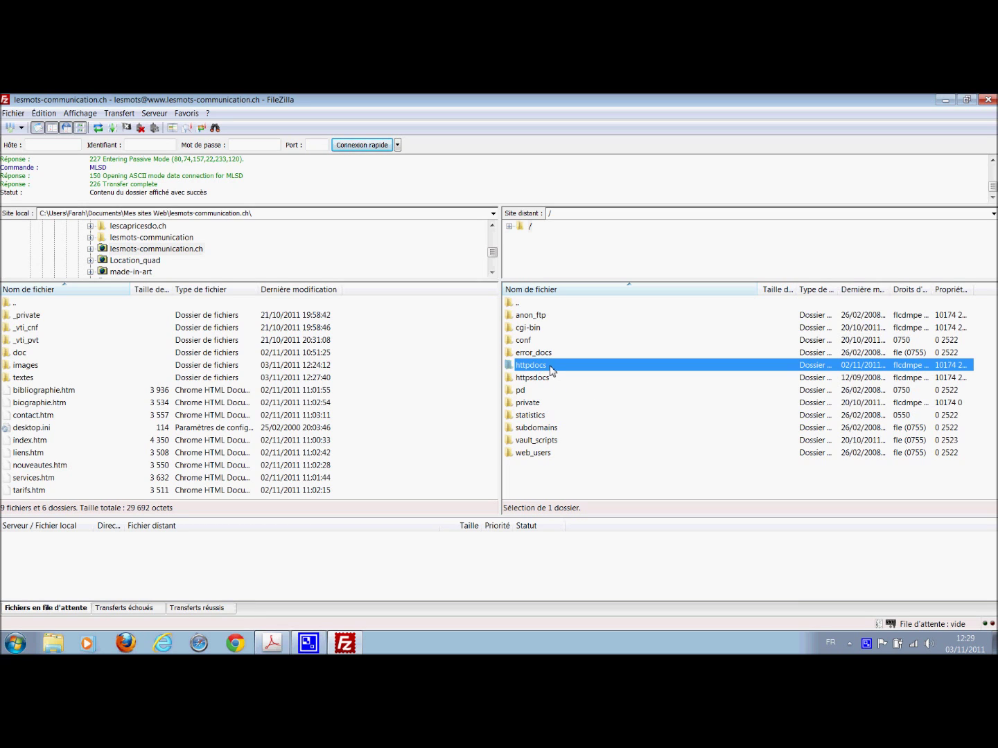
{"action": "double_click", "coordinate": [531, 368]}
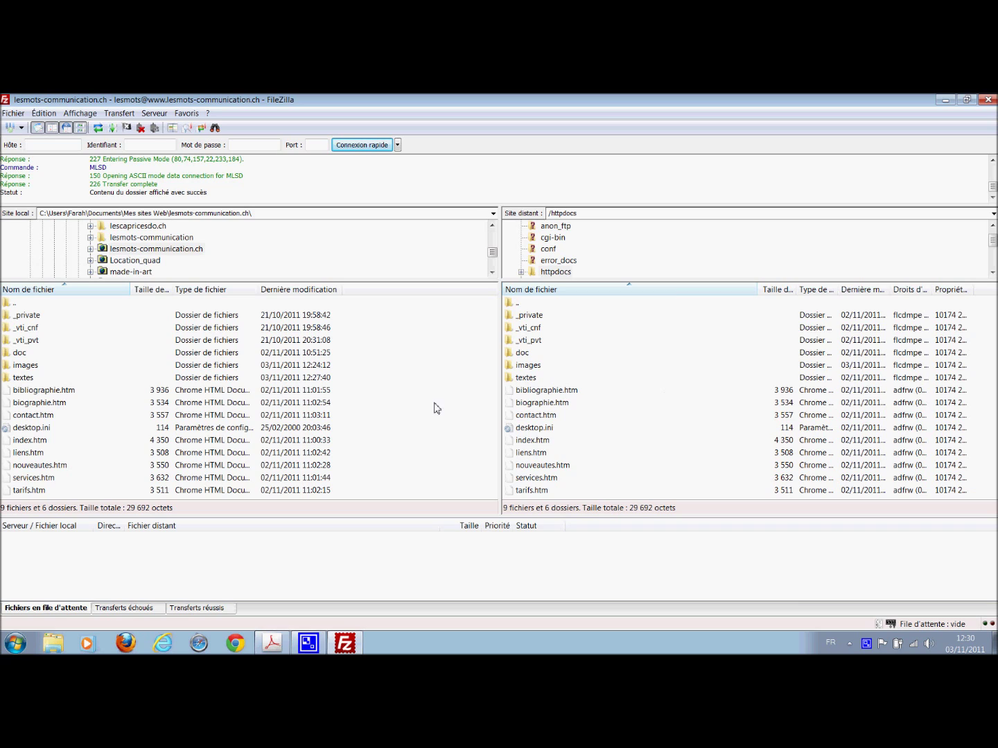
{"action": "left_click", "coordinate": [28, 369]}
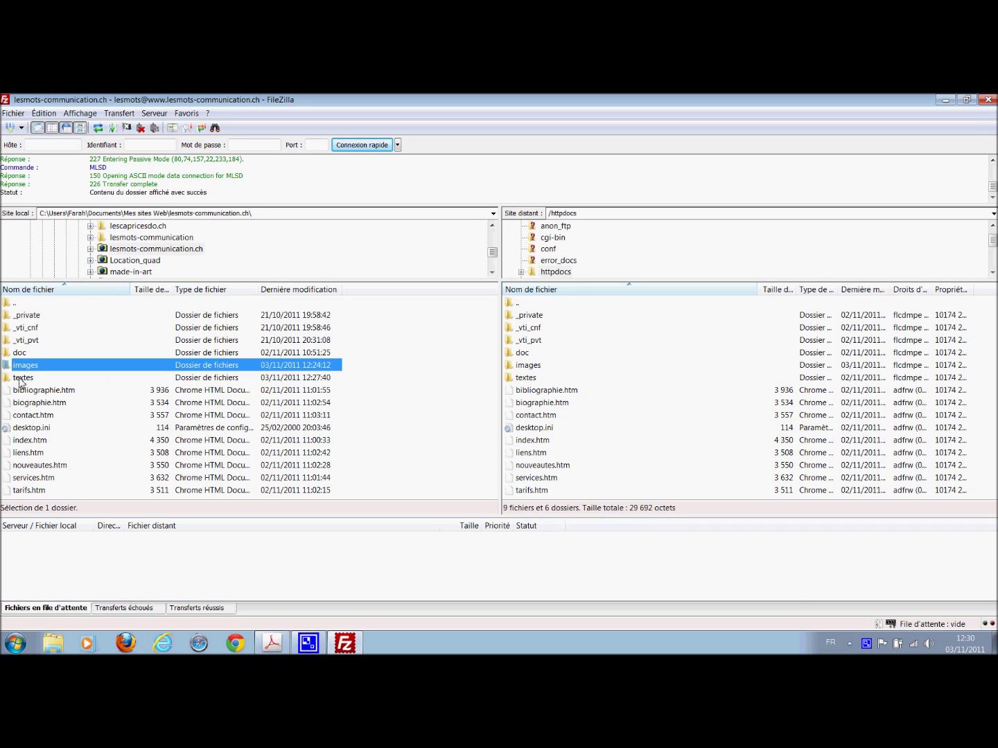
{"action": "left_click", "coordinate": [21, 380]}
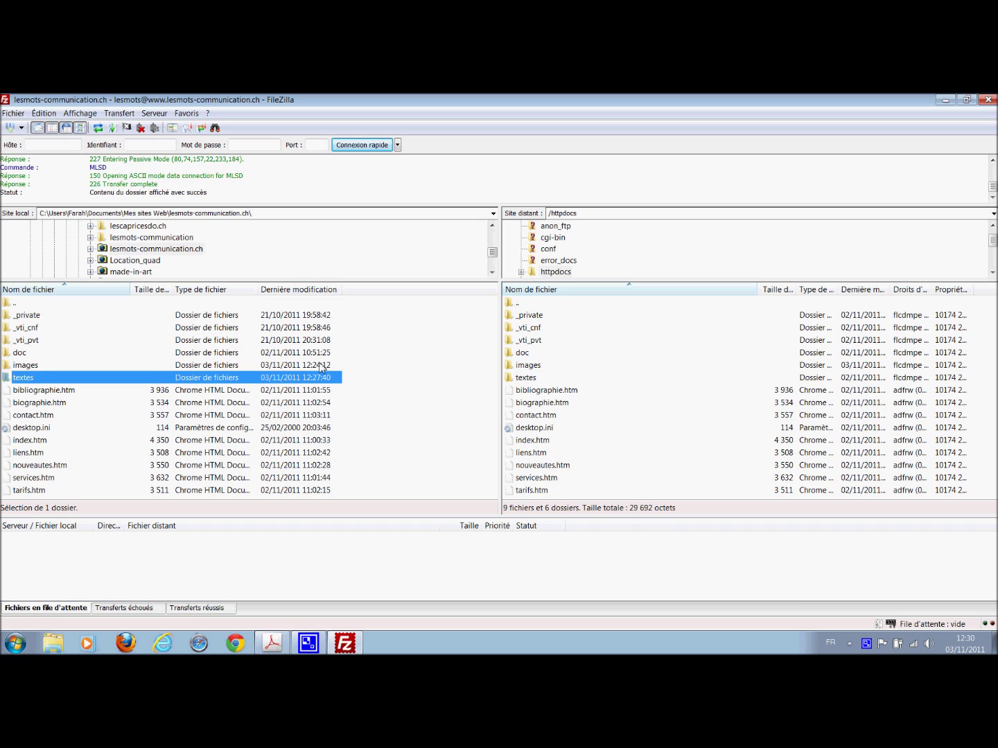
{"action": "left_click_drag", "start_coordinate": [365, 361], "coordinate": [213, 380]}
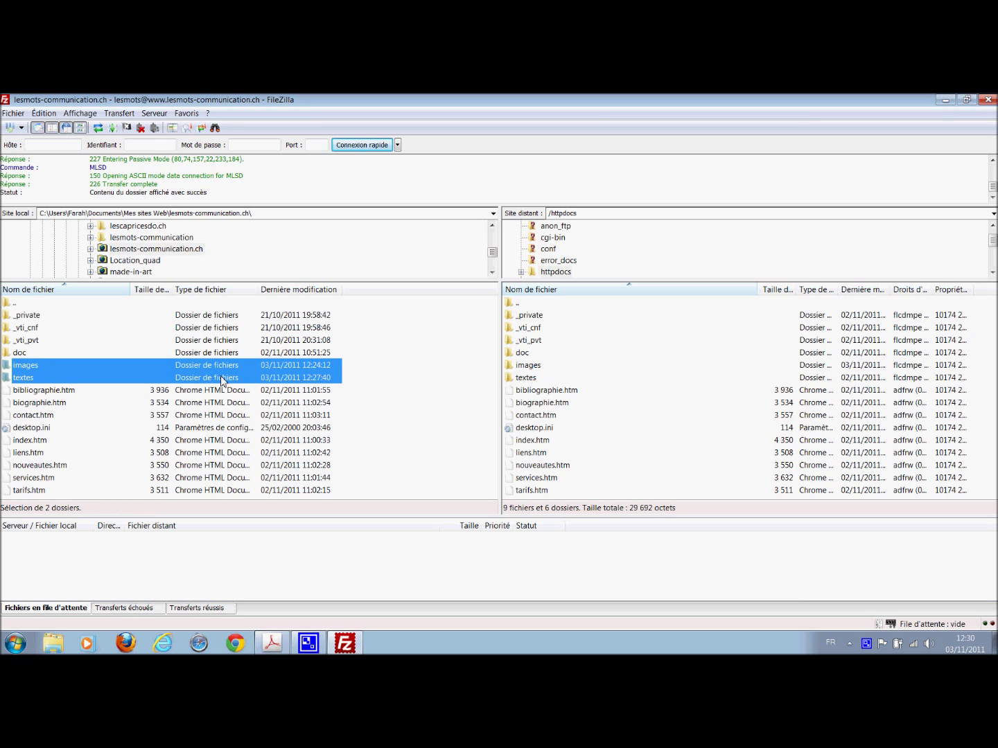
{"action": "left_click", "coordinate": [392, 419]}
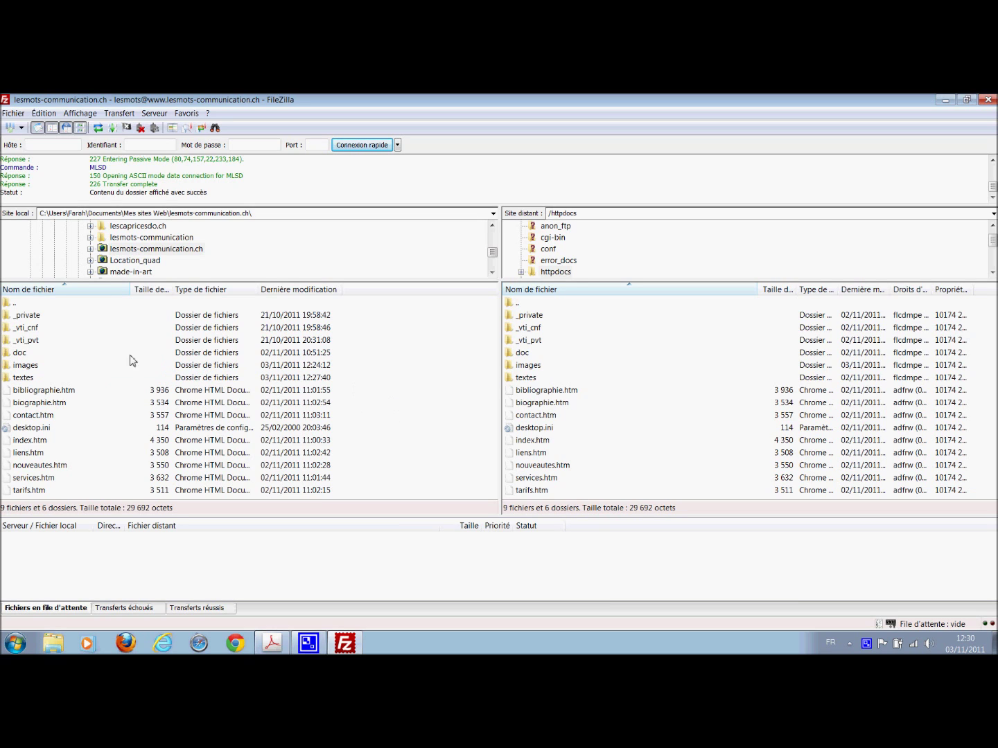
- Select the local images and textes folders together and upload them to the remote httpdocs folder
{"action": "left_click", "coordinate": [82, 369]}
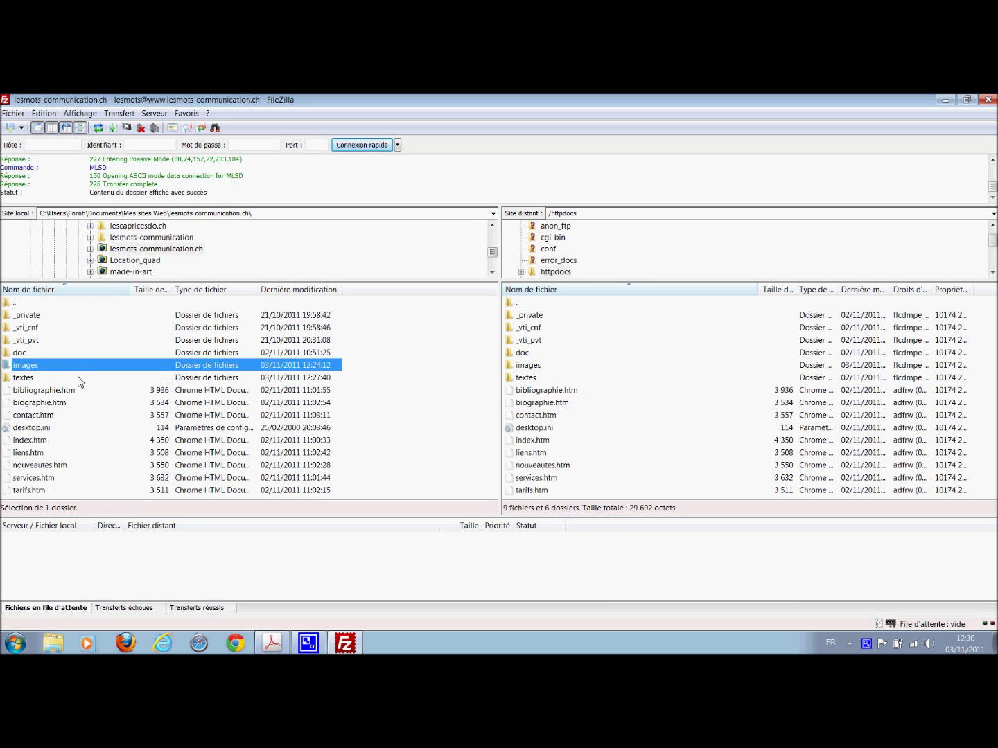
{"action": "left_click", "coordinate": [81, 379], "text": "ctrl"}
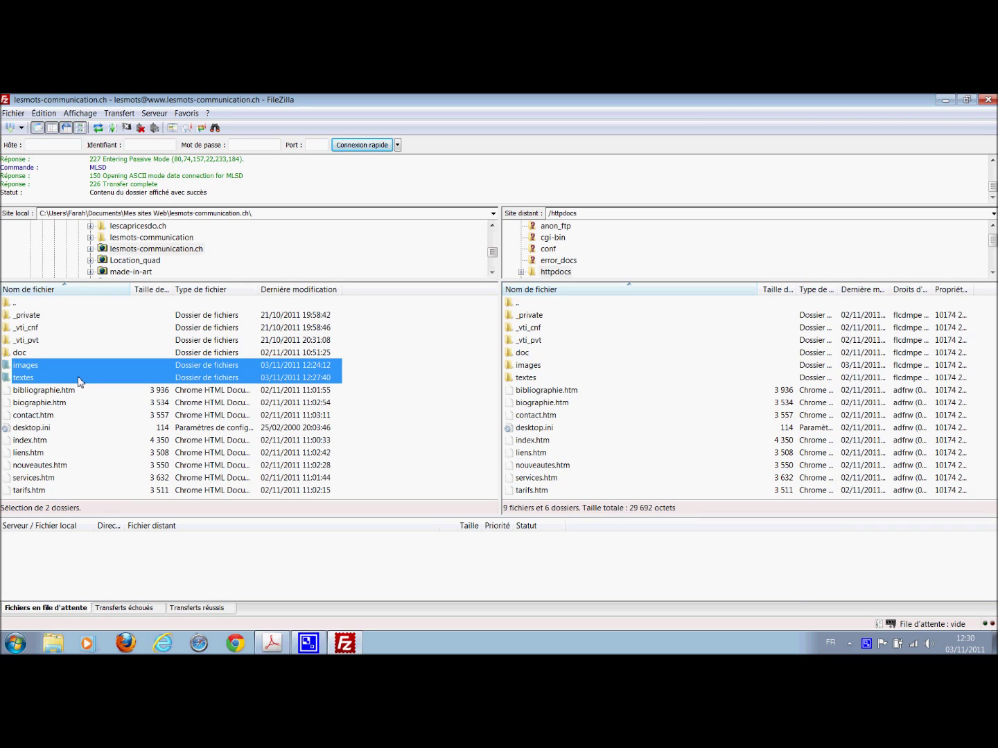
{"action": "left_click", "coordinate": [22, 355], "text": "ctrl"}
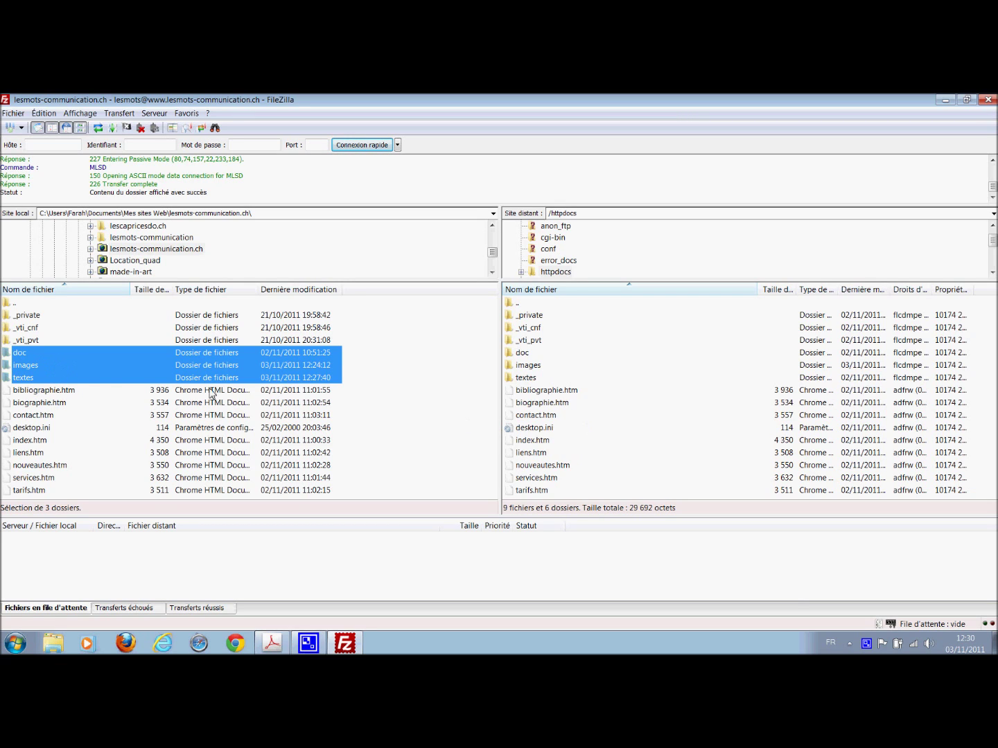
{"action": "left_click", "coordinate": [74, 352], "text": "ctrl"}
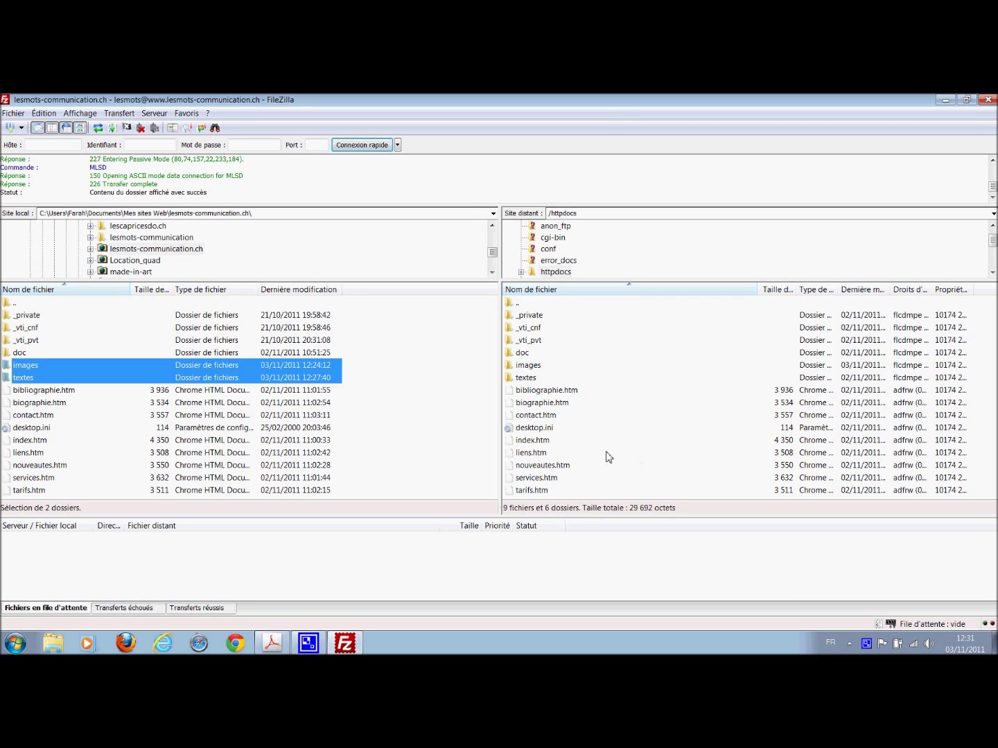
{"action": "left_click", "coordinate": [534, 367]}
{"action": "left_click_drag", "start_coordinate": [617, 462], "coordinate": [618, 461]}
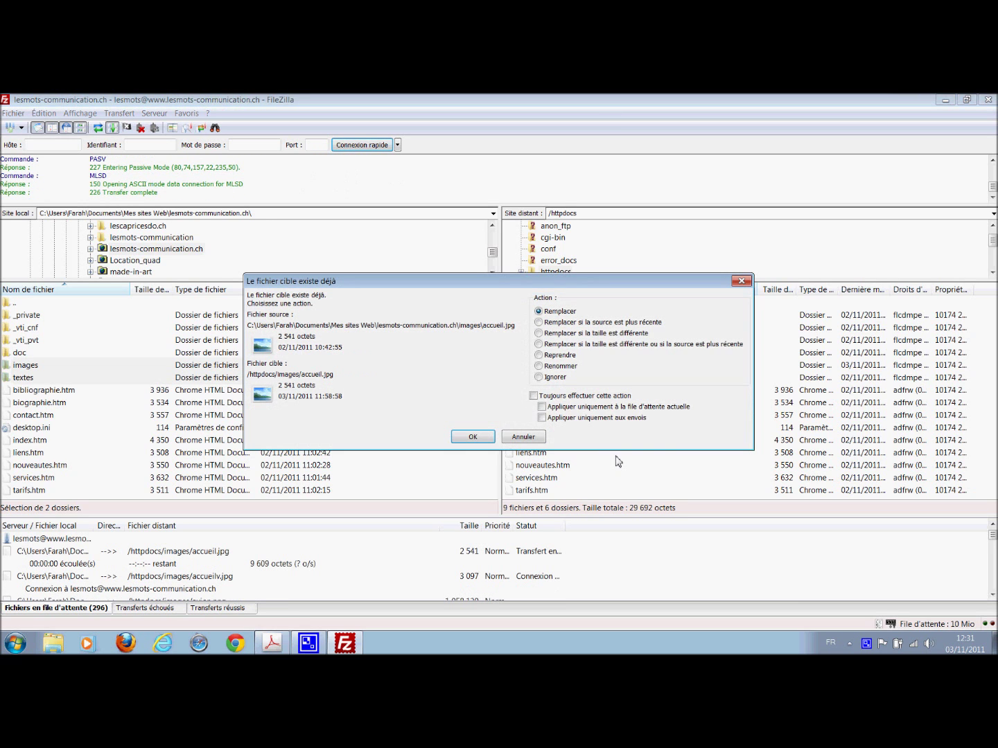
- Resolve the existing-file conflict with Remplacer, applying Toujours effectuer cette action to all transferred files
{"action": "left_click_drag", "start_coordinate": [461, 283], "coordinate": [459, 299]}
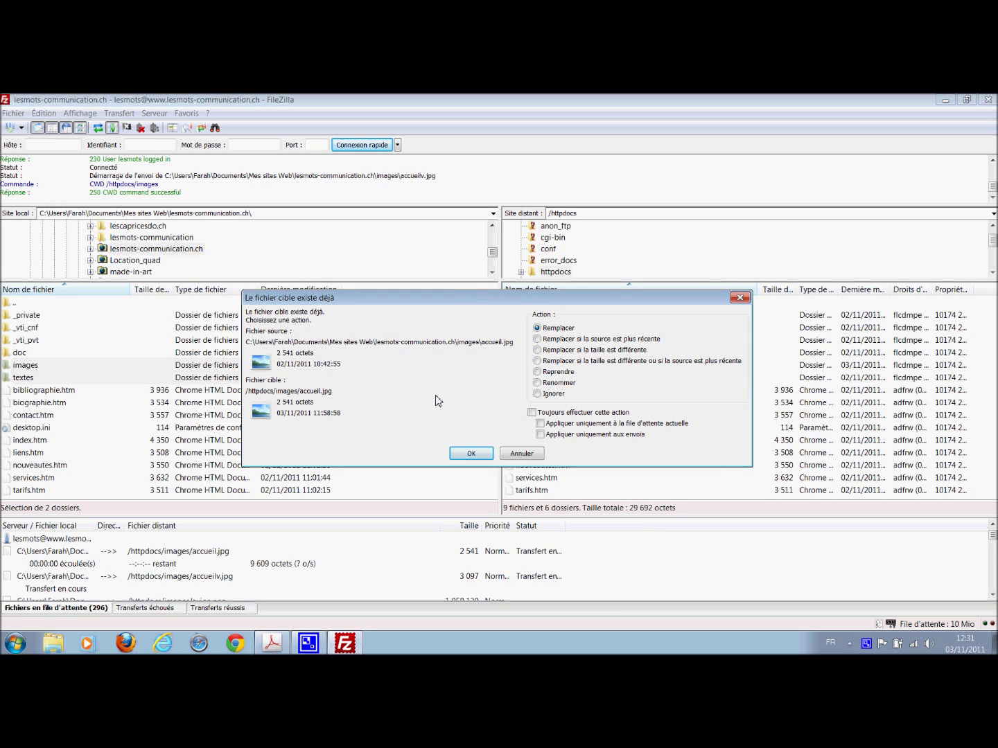
{"action": "left_click", "coordinate": [531, 413]}
{"action": "left_click", "coordinate": [470, 454]}
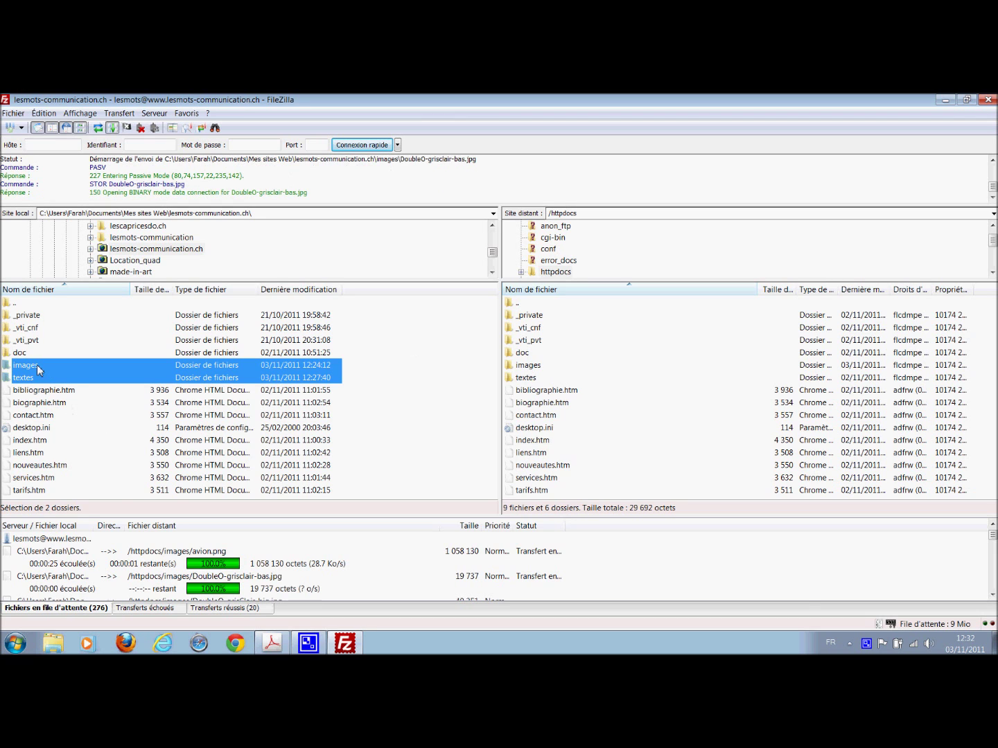
- Look through the local images folder for jbv.jpg, return to the site folder and point out the textes and images folders
{"action": "double_click", "coordinate": [37, 365]}
{"action": "scroll", "coordinate": [54, 437], "scroll_direction": "down", "scroll_amount": 5}
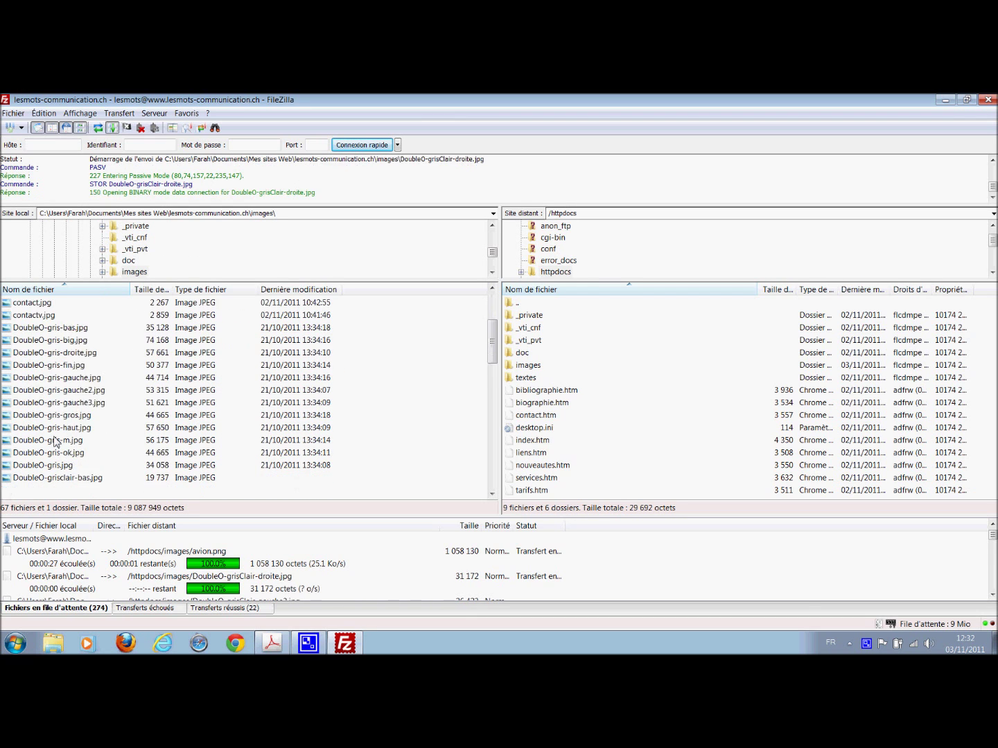
{"action": "scroll", "coordinate": [54, 442], "scroll_direction": "down", "scroll_amount": 4}
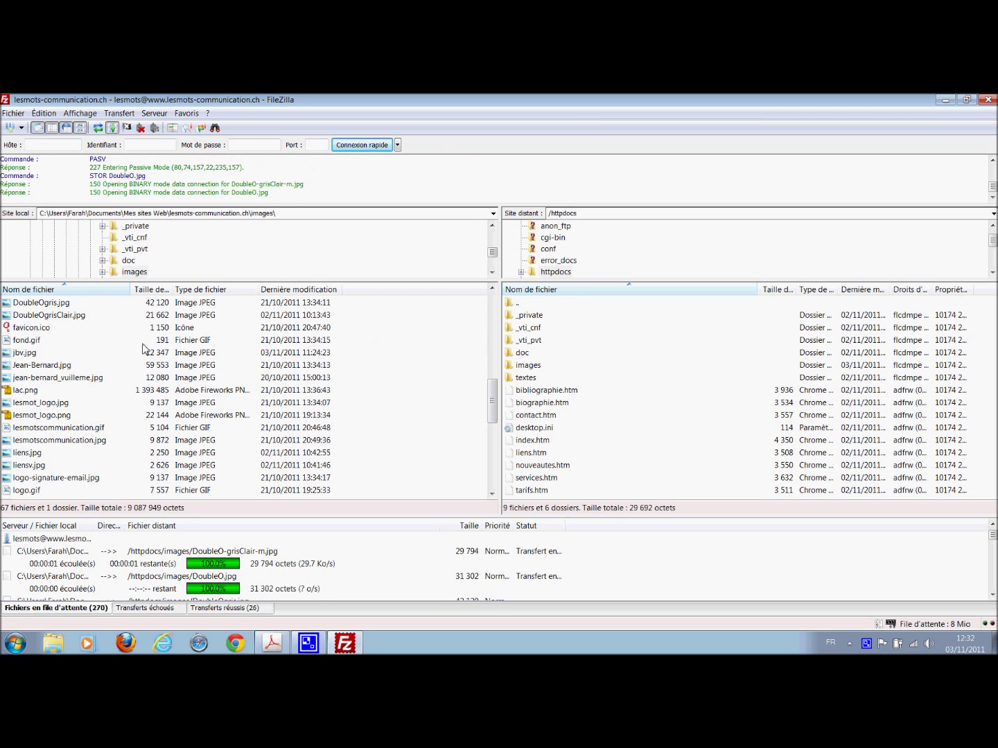
{"action": "scroll", "coordinate": [147, 353], "scroll_direction": "up", "scroll_amount": 9}
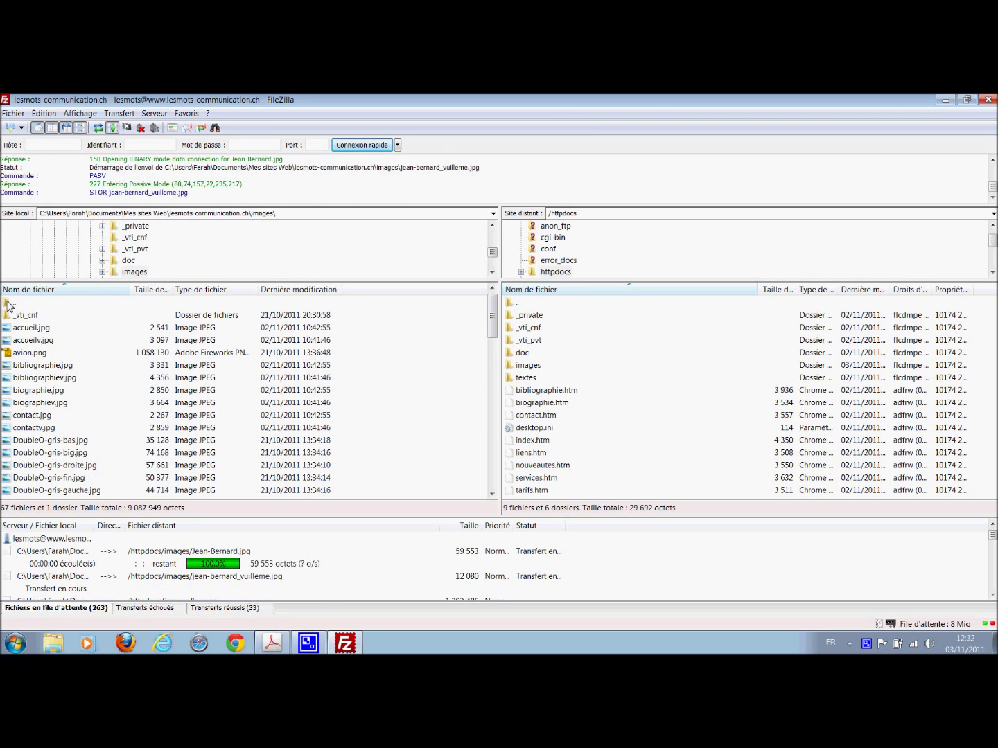
{"action": "double_click", "coordinate": [5, 303]}
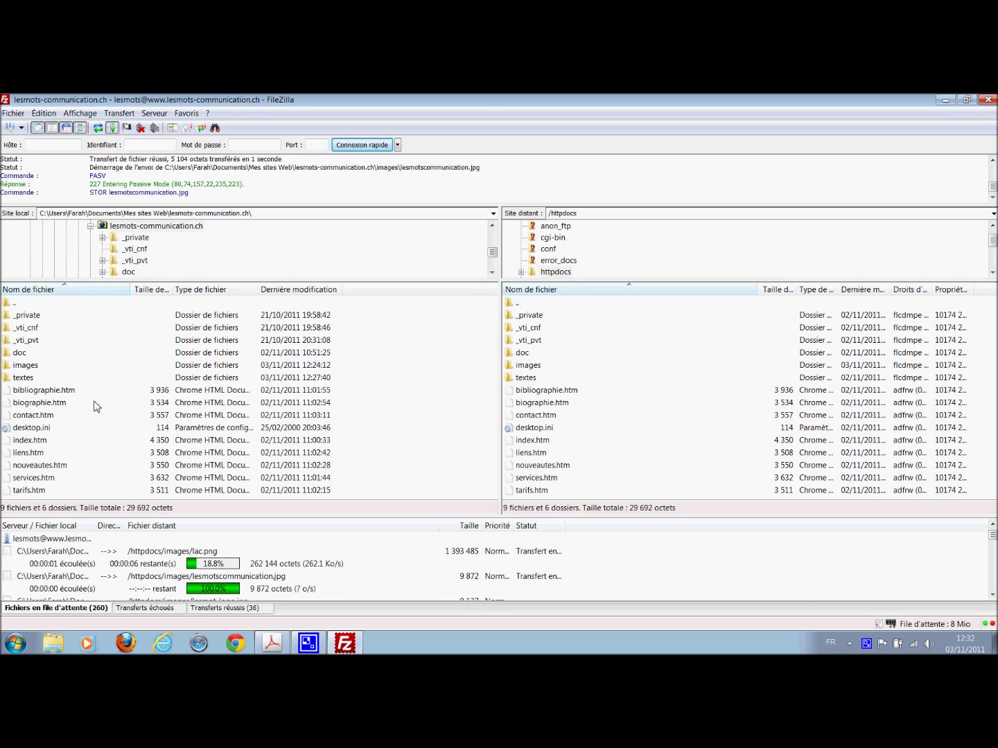
{"action": "left_click", "coordinate": [21, 380]}
{"action": "left_click", "coordinate": [22, 367]}
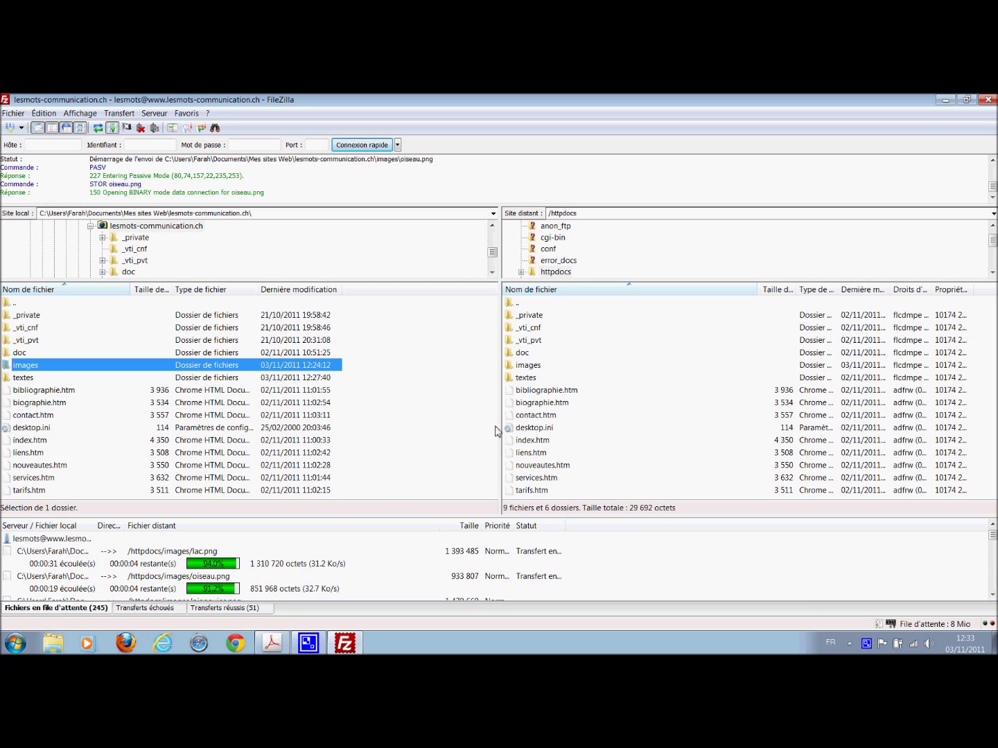
- Check the failed transfers while the upload is running and return to the list of queued files
{"action": "left_click", "coordinate": [157, 608]}
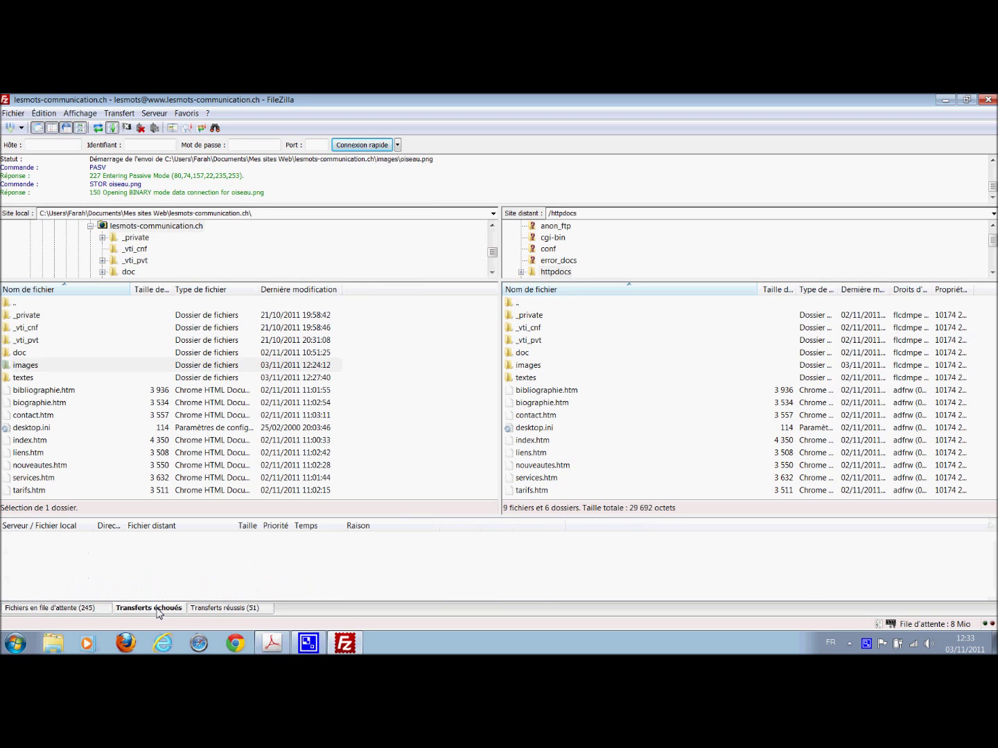
{"action": "left_click", "coordinate": [93, 609]}
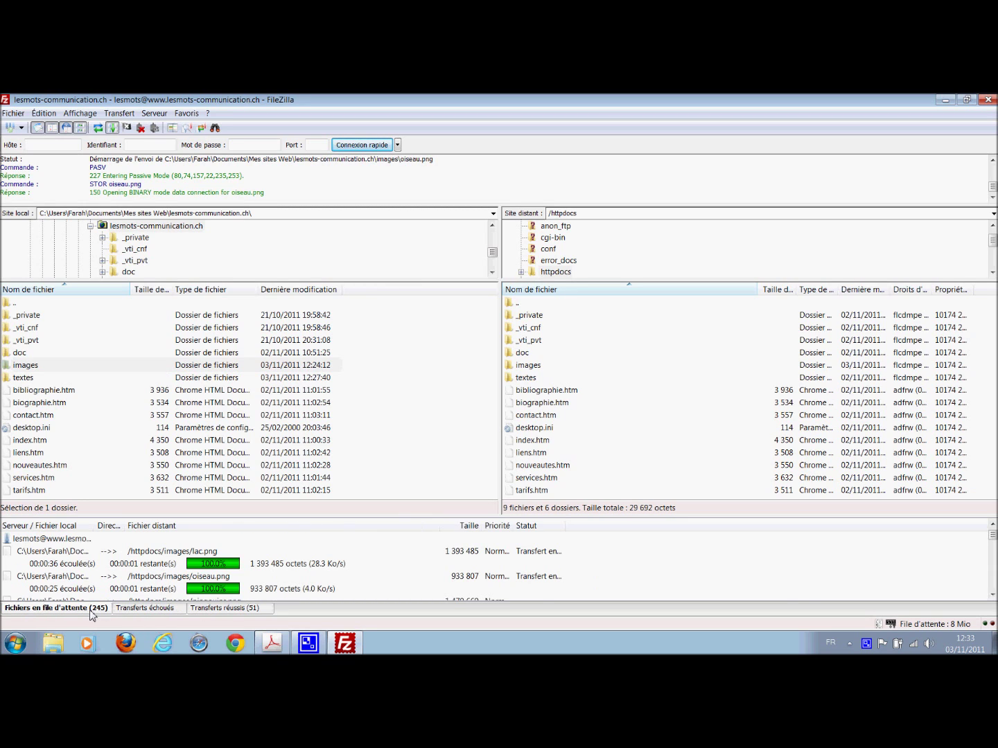
{"action": "left_click", "coordinate": [161, 610]}
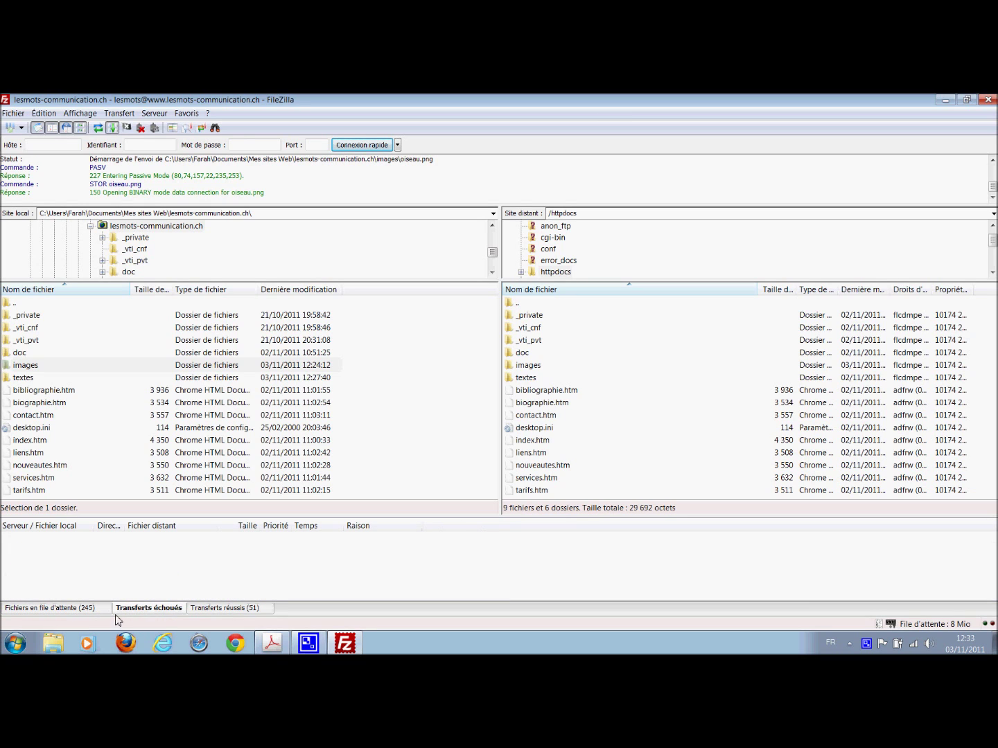
{"action": "left_click", "coordinate": [87, 610]}
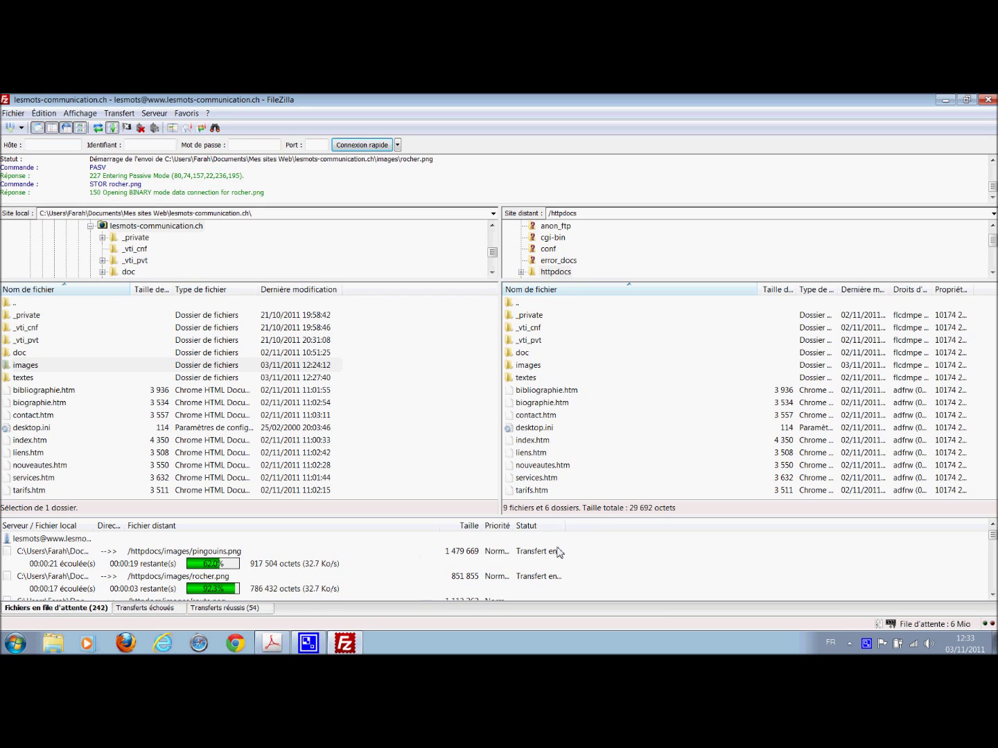
{"action": "right_click", "coordinate": [866, 644]}
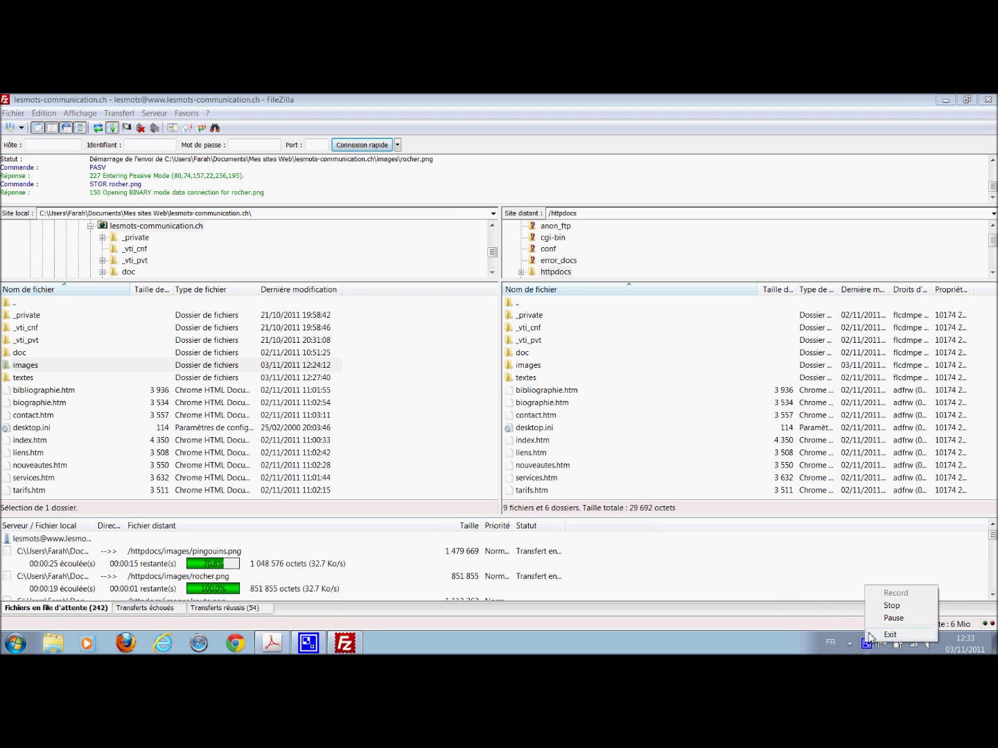
{"action": "left_click", "coordinate": [893, 618]}
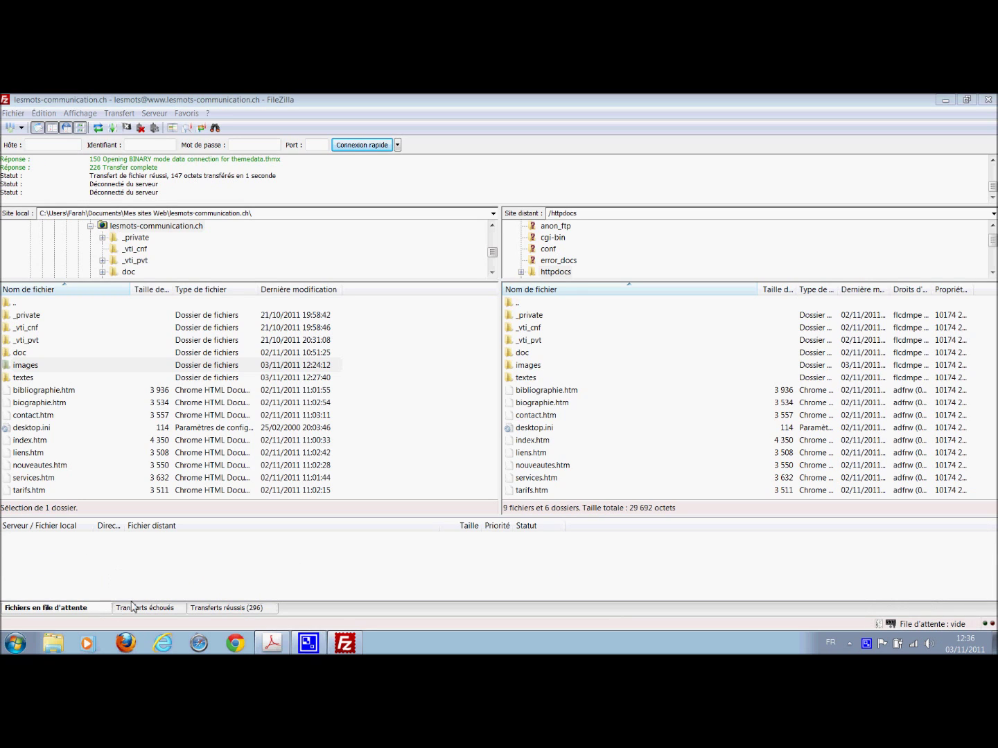
- Review the failed and successful transfers of the upload, ending on the file queue
{"action": "left_click", "coordinate": [168, 610]}
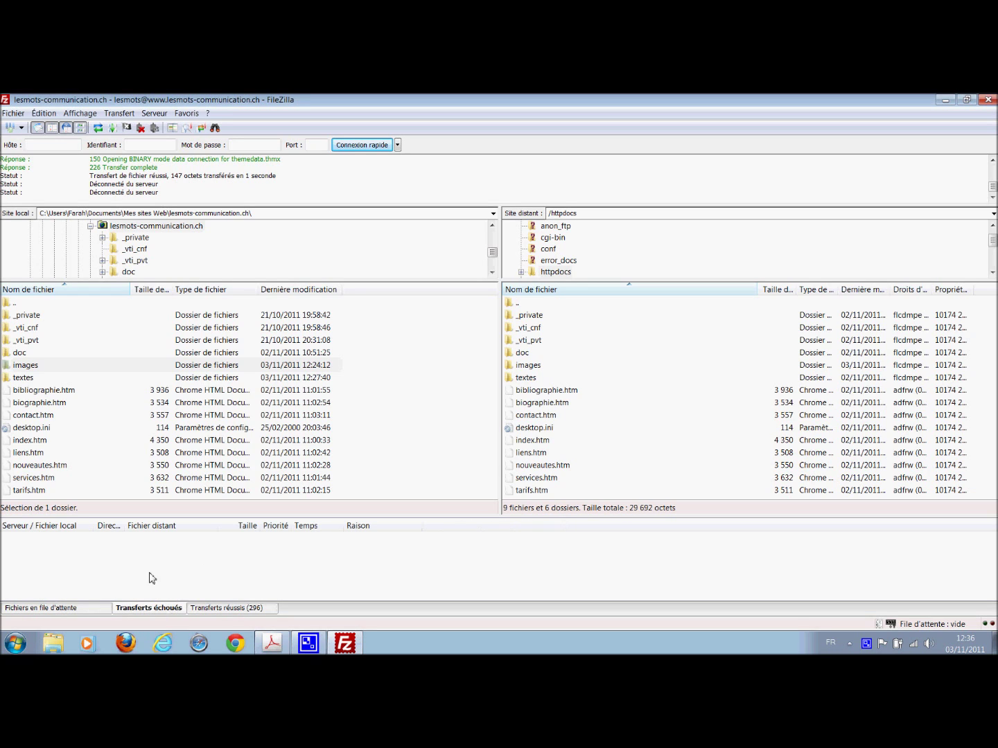
{"action": "left_click", "coordinate": [226, 609]}
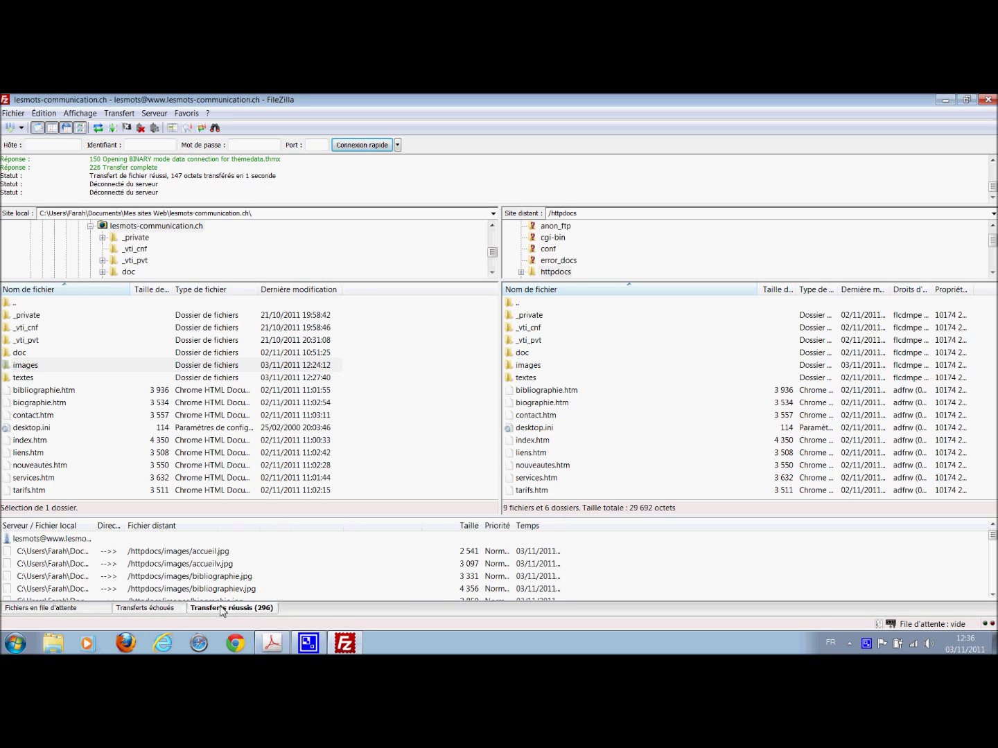
{"action": "left_click", "coordinate": [76, 610]}
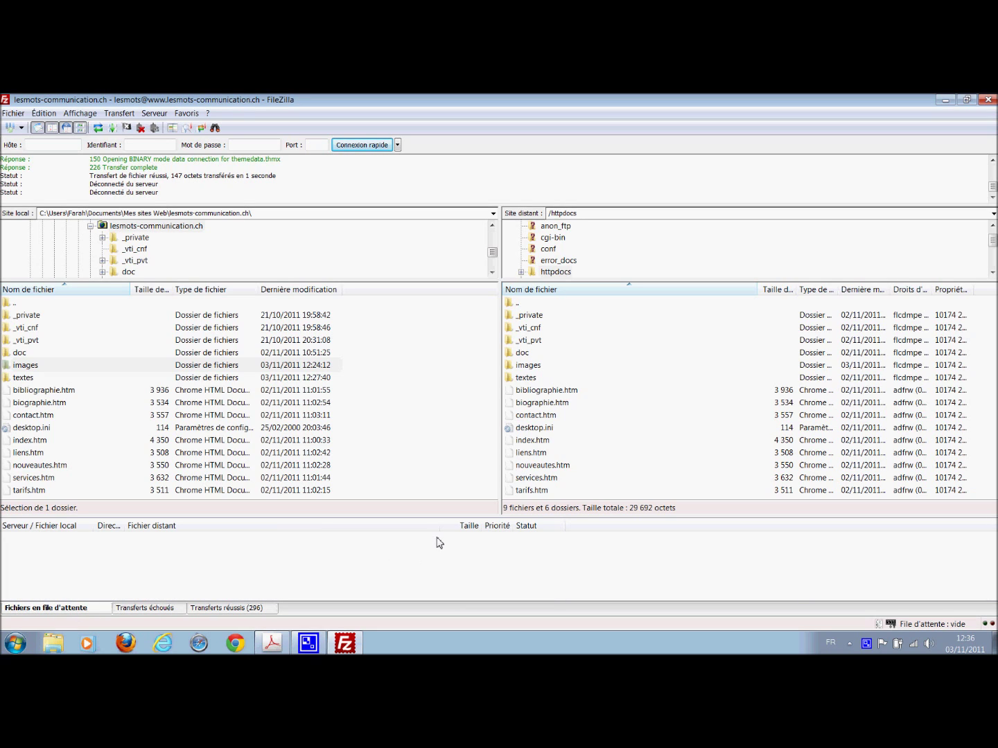
- Disconnect from the FTP server, close FileZilla and bring up the Modifier son site internet PDF in Acrobat
{"action": "left_click", "coordinate": [142, 128]}
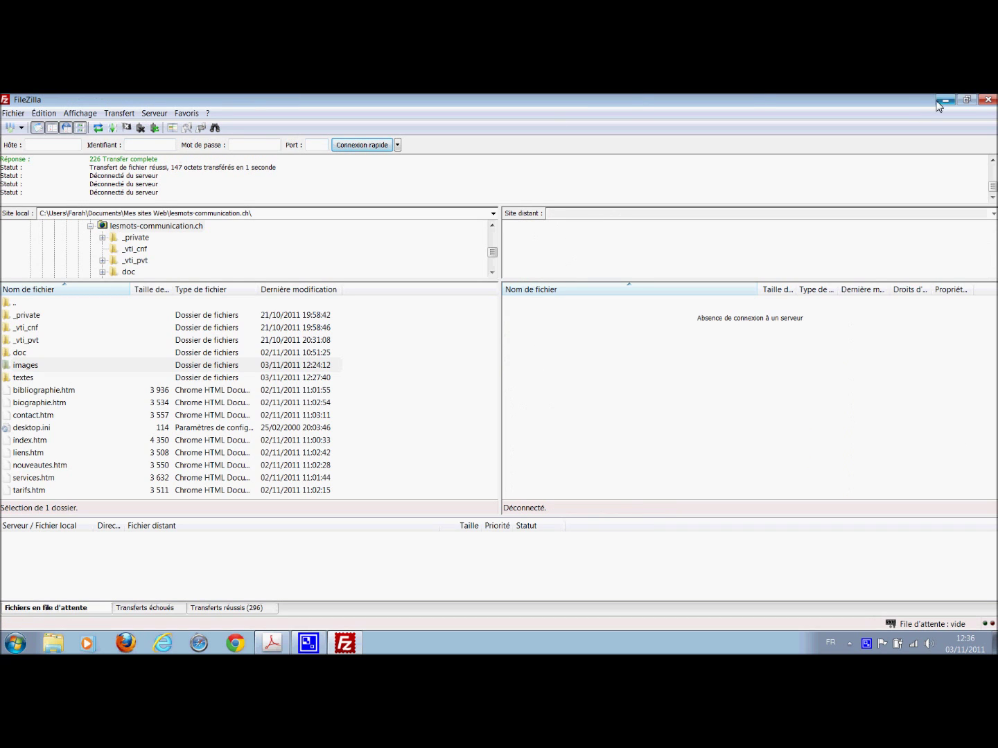
{"action": "left_click", "coordinate": [986, 100]}
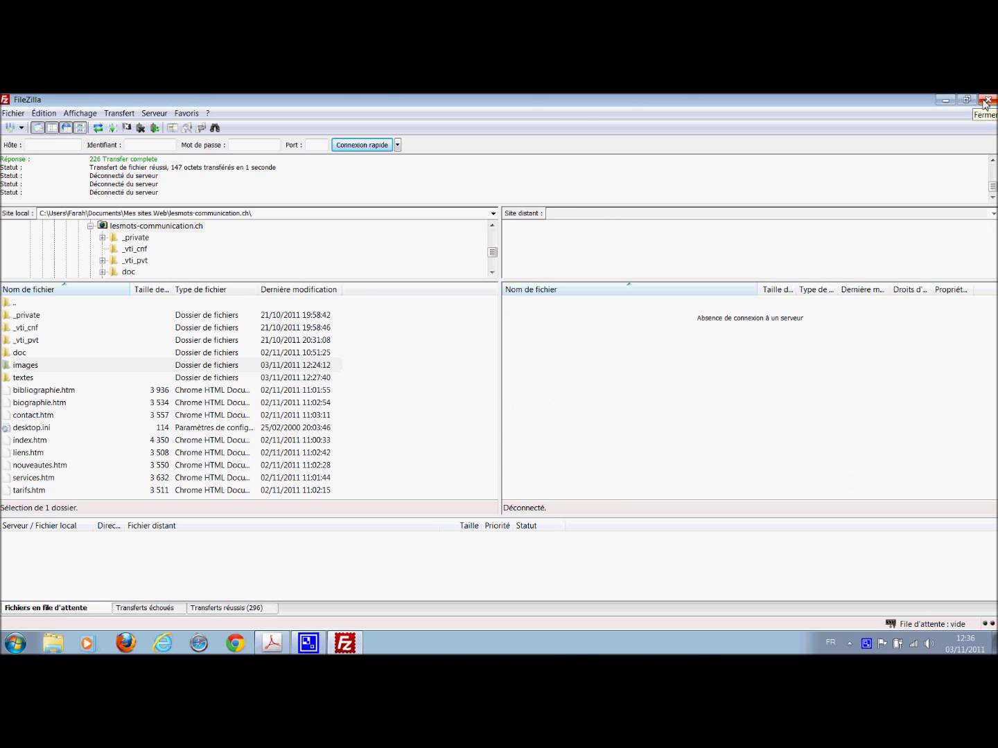
{"action": "left_click", "coordinate": [277, 643]}
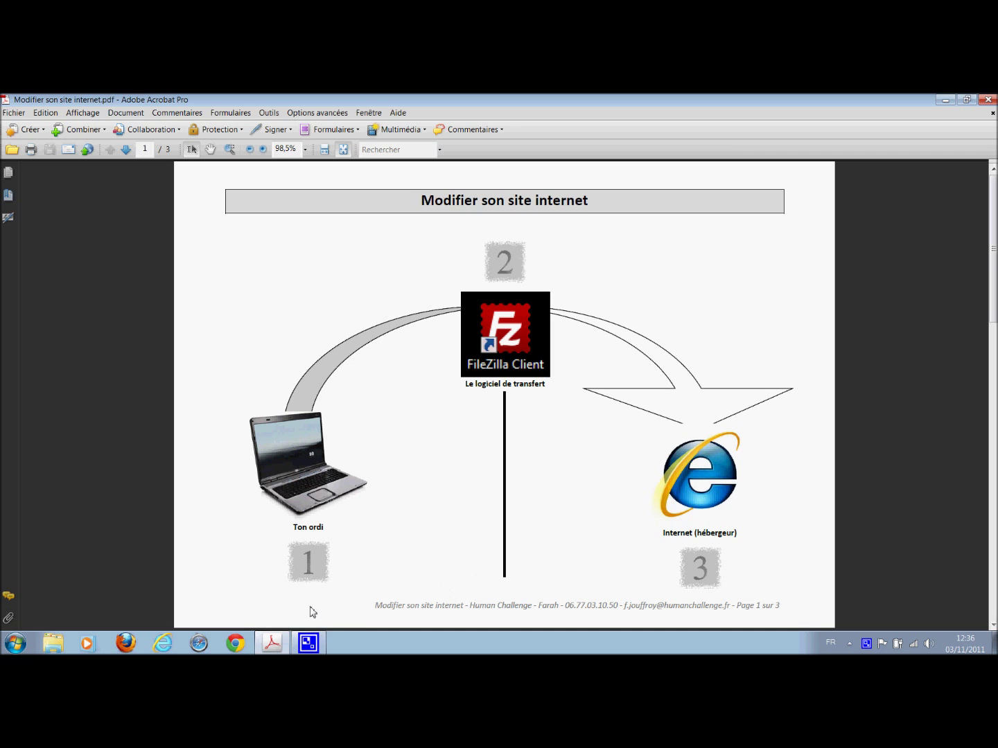
- Load lesmots-communication.ch in Firefox and view its Biographie page to check for the added photo
{"action": "left_click", "coordinate": [126, 644]}
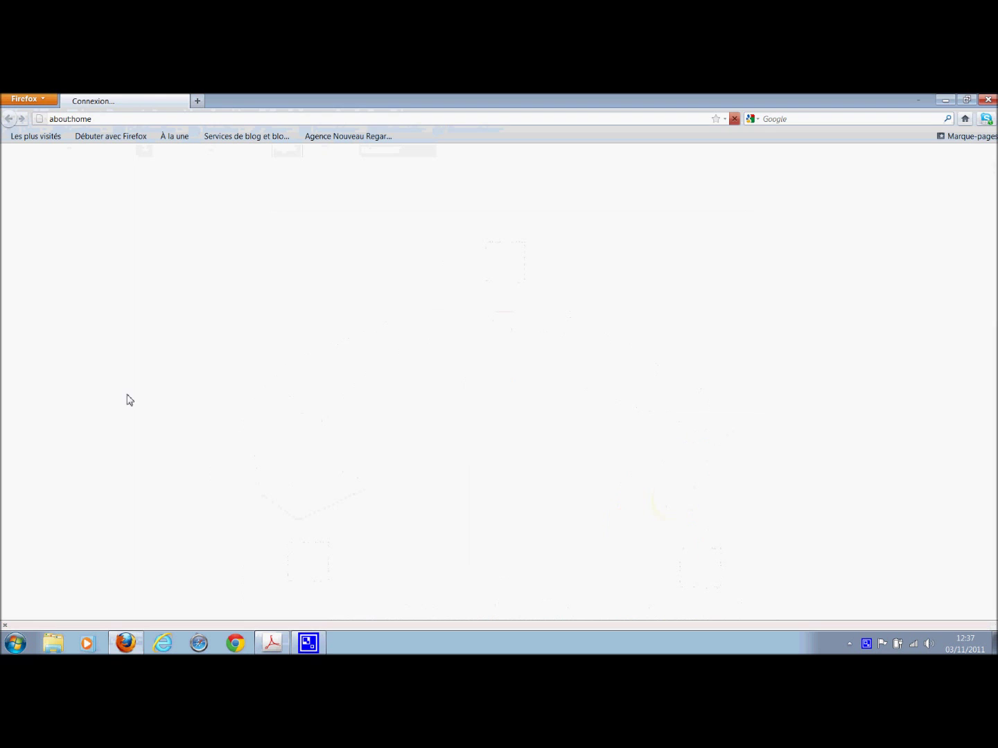
{"action": "left_click", "coordinate": [108, 123]}
{"action": "type", "text": "les"}
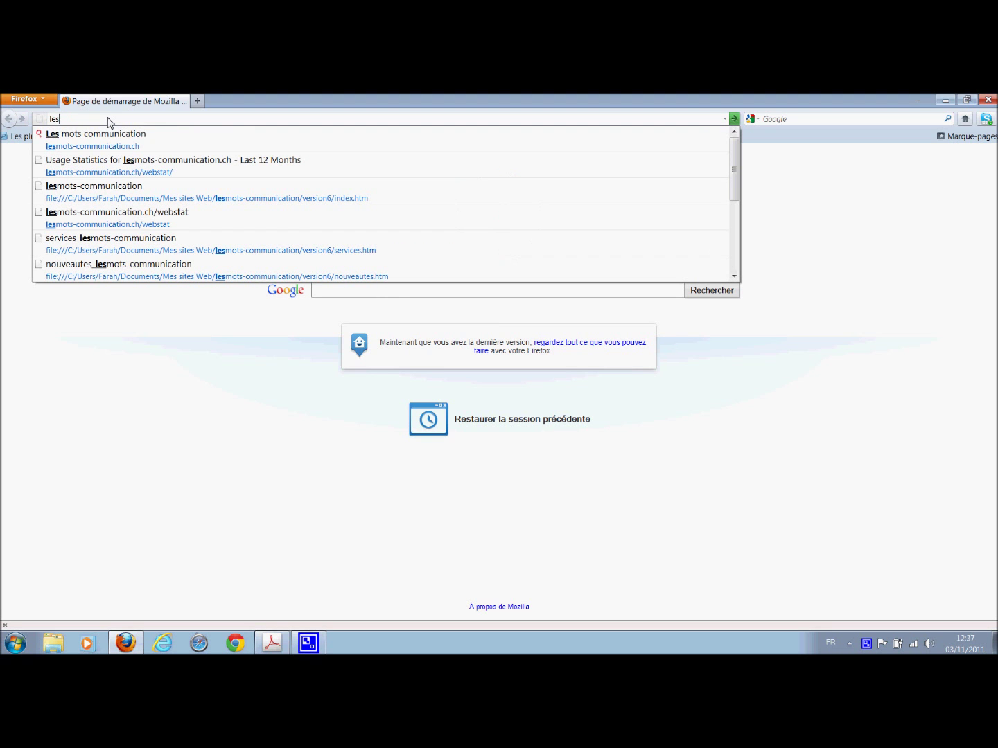
{"action": "key", "text": "Down"}
{"action": "key", "text": "Return"}
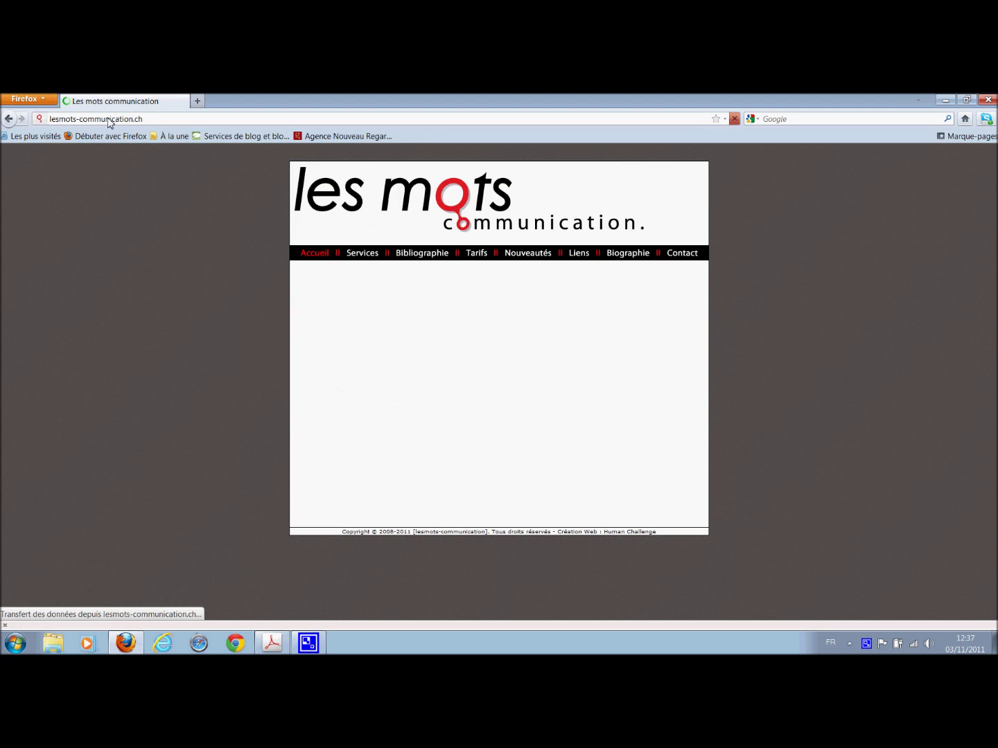
{"action": "left_click", "coordinate": [623, 259]}
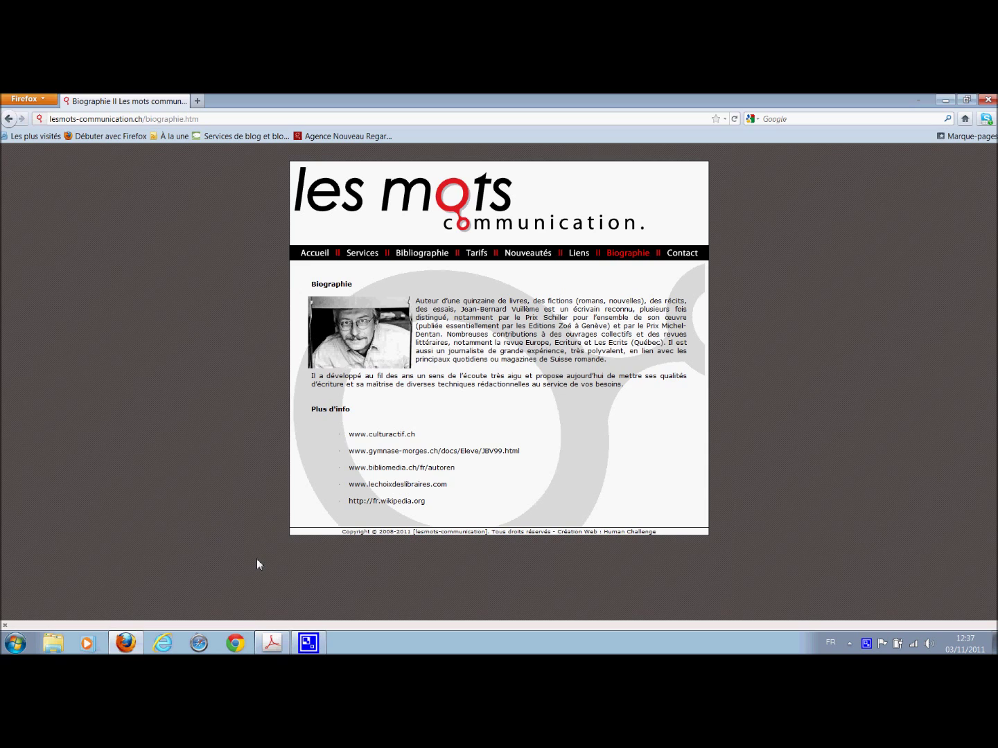
- Check the Biographie page of lesmots-communication.ch in Internet Explorer and close that browser
{"action": "left_click", "coordinate": [163, 644]}
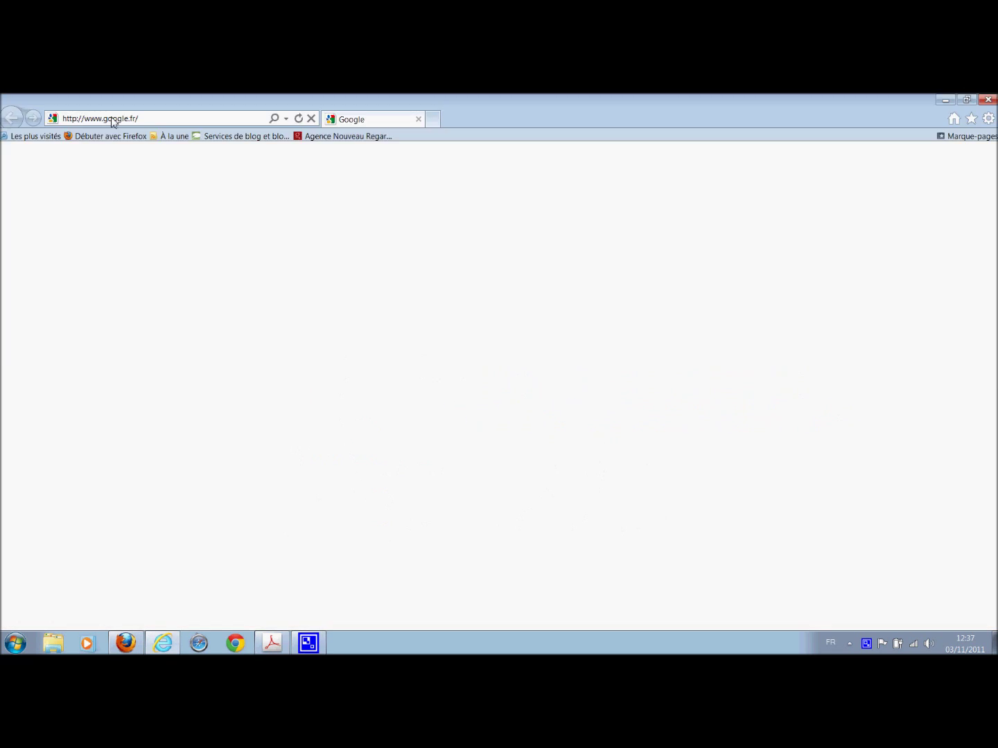
{"action": "left_click", "coordinate": [112, 119]}
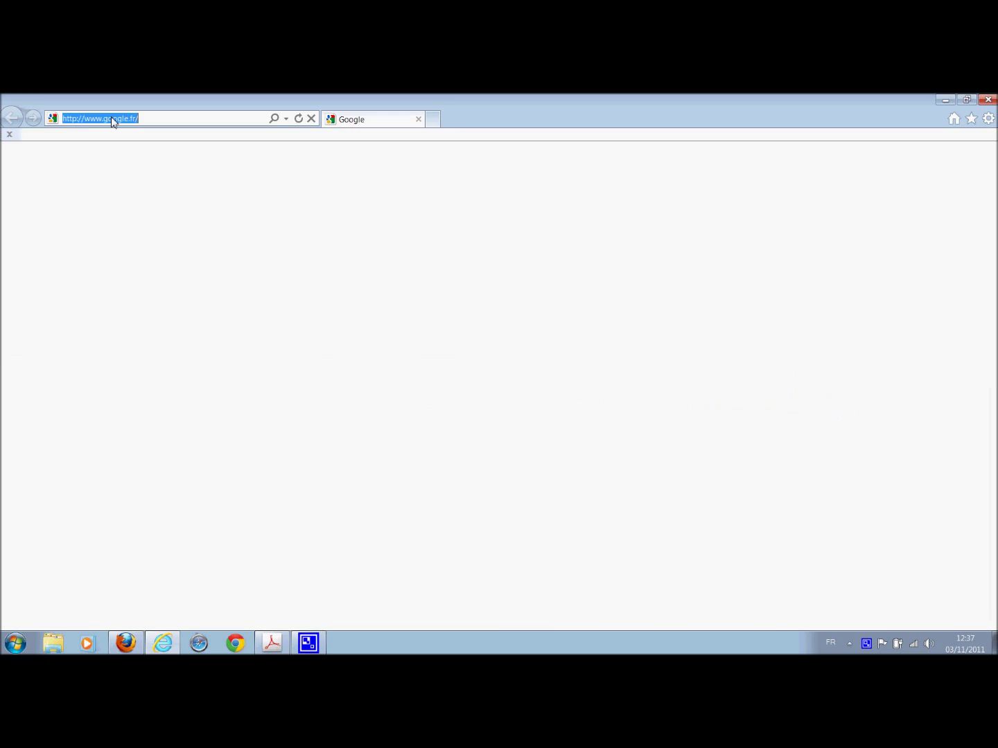
{"action": "type", "text": "les"}
{"action": "key", "text": "Return"}
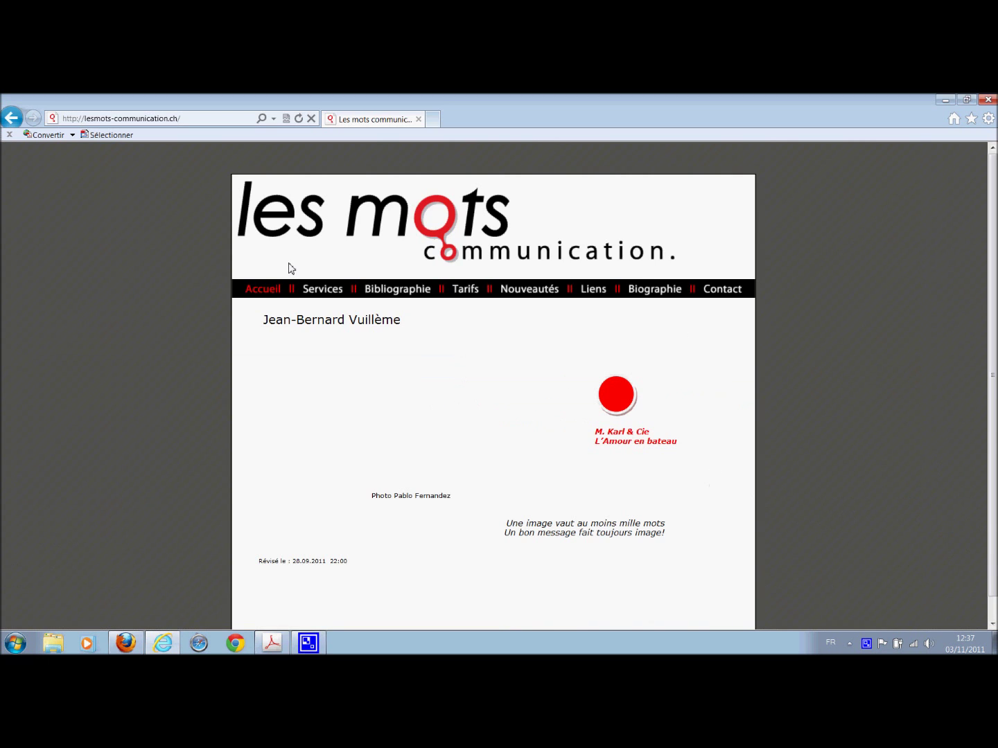
{"action": "left_click", "coordinate": [646, 290]}
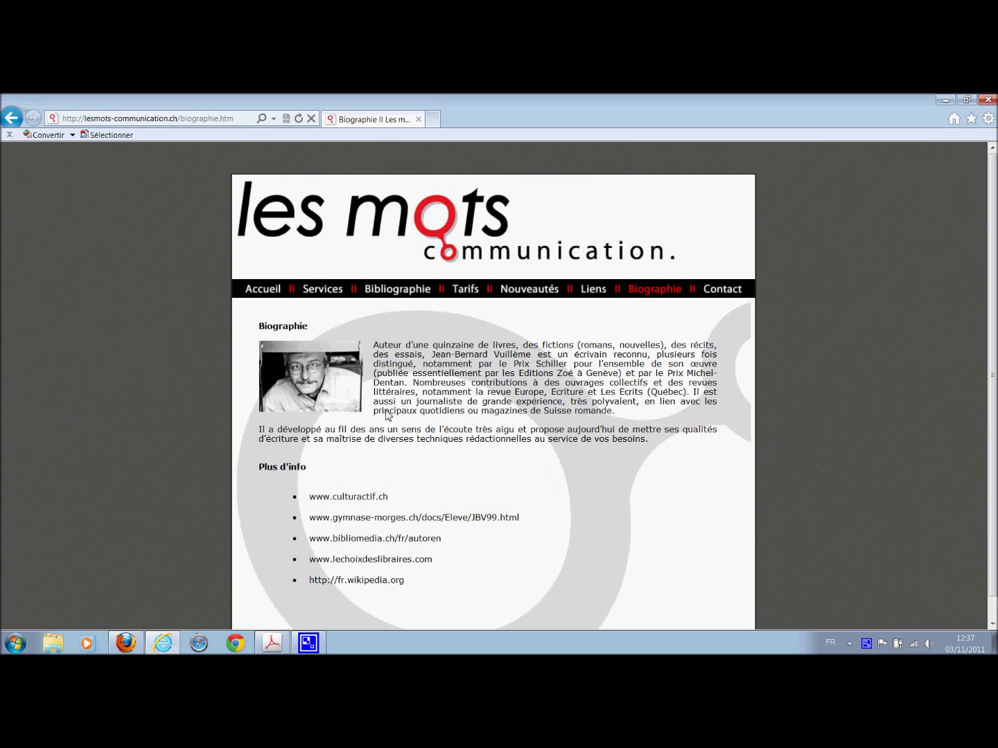
{"action": "left_click", "coordinate": [990, 101]}
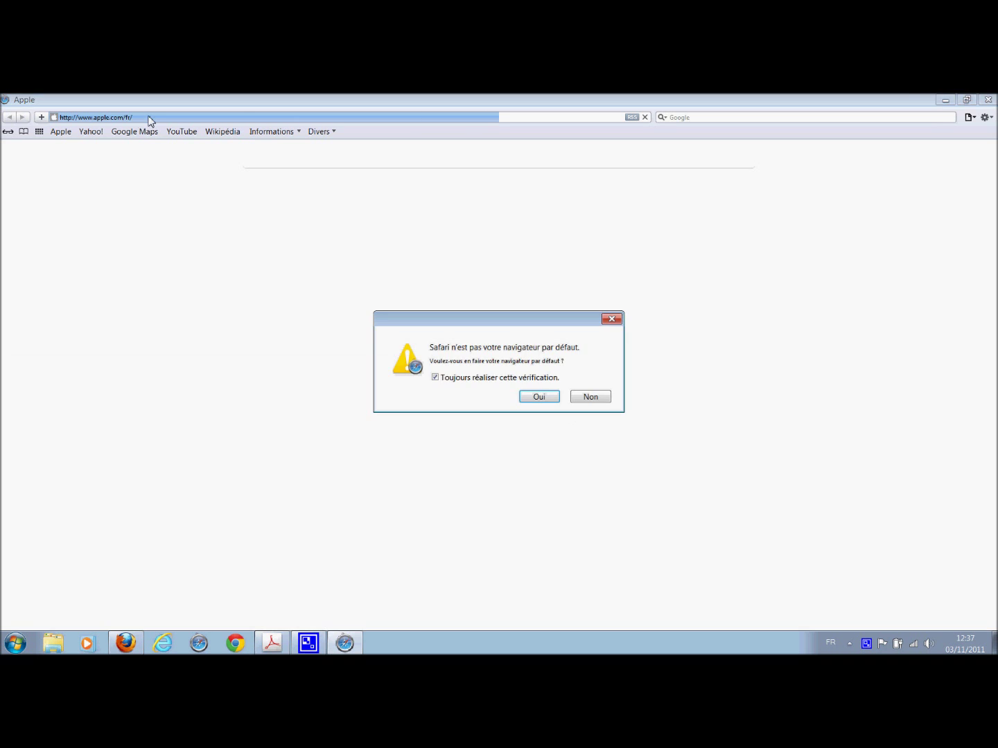
{"action": "left_click", "coordinate": [595, 400]}
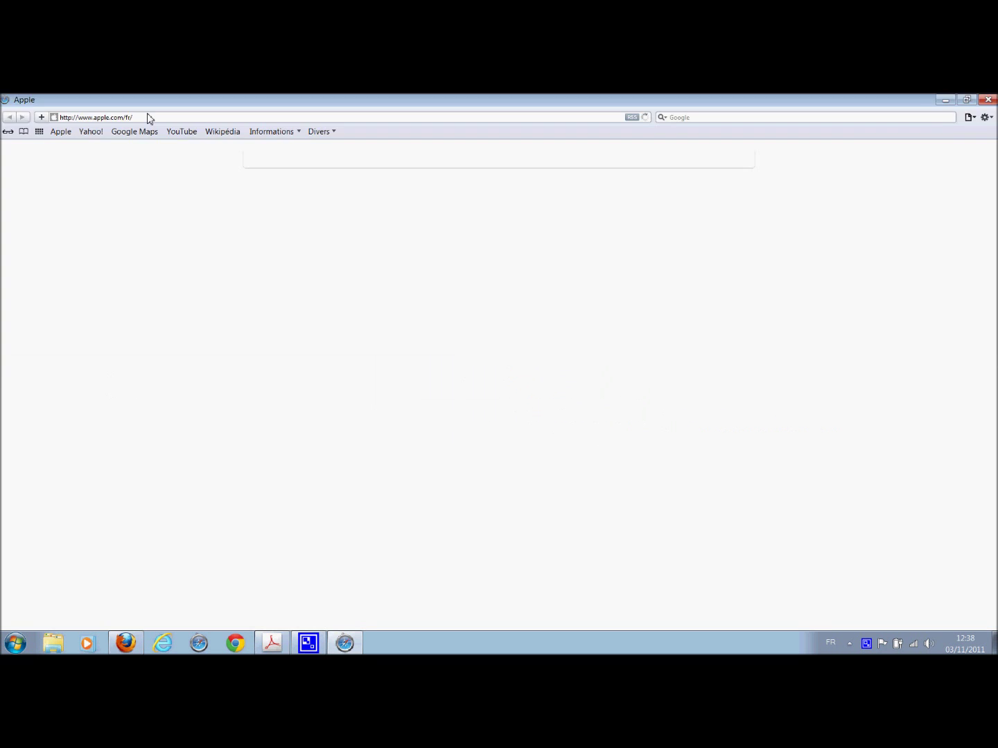
{"action": "left_click", "coordinate": [145, 118]}
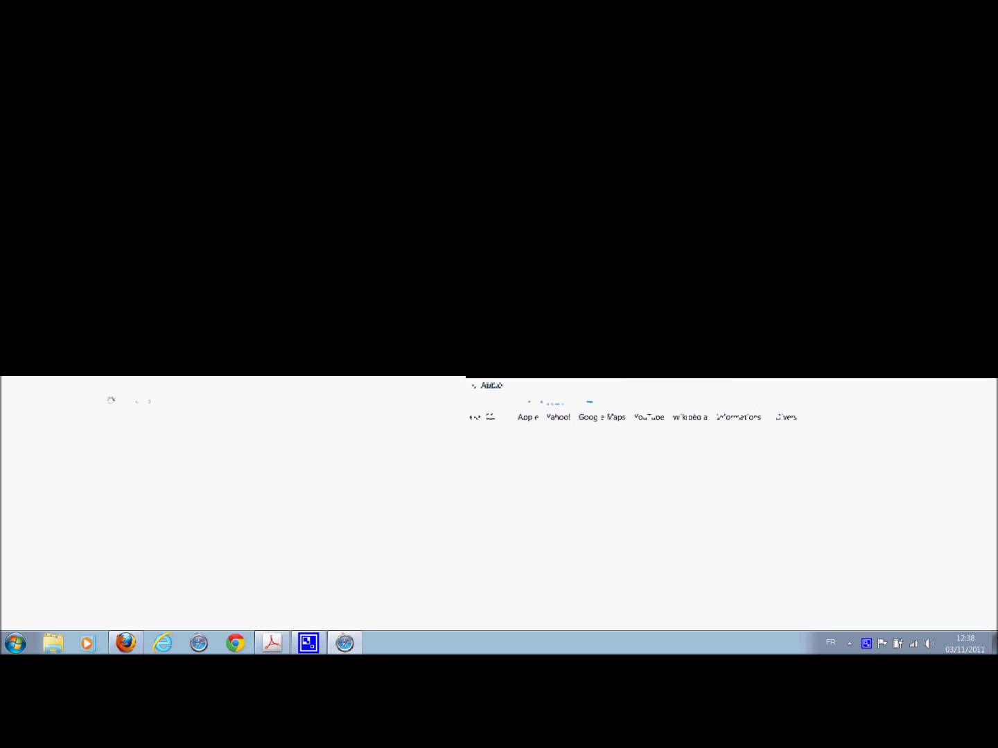
{"action": "type", "text": "les"}
{"action": "key", "text": "Return"}
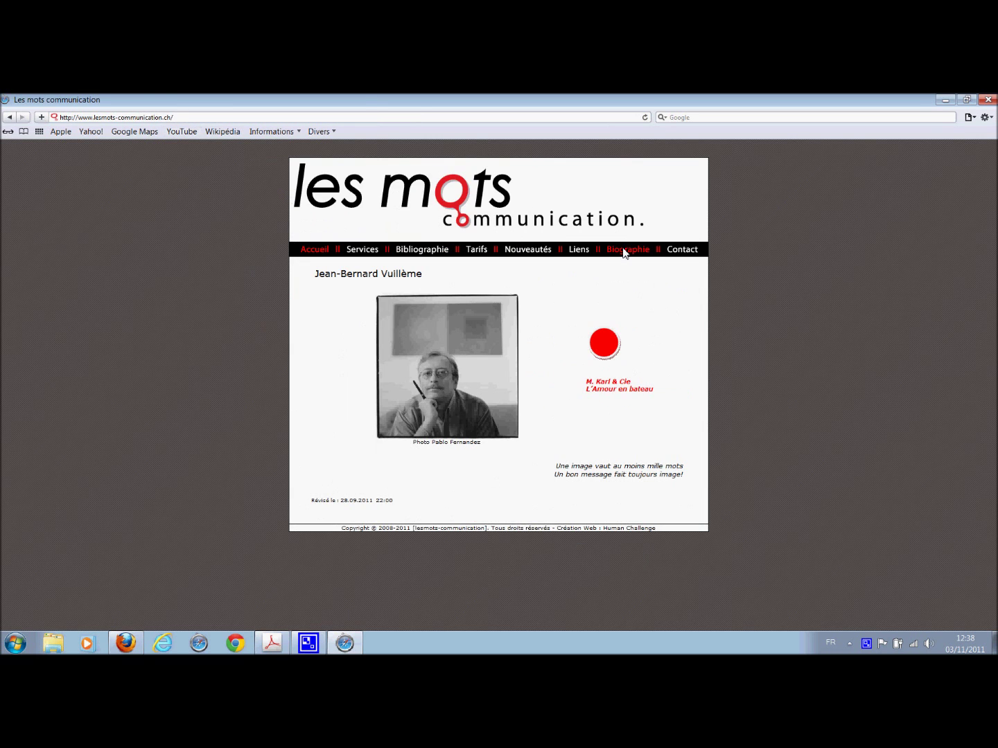
{"action": "left_click", "coordinate": [623, 251]}
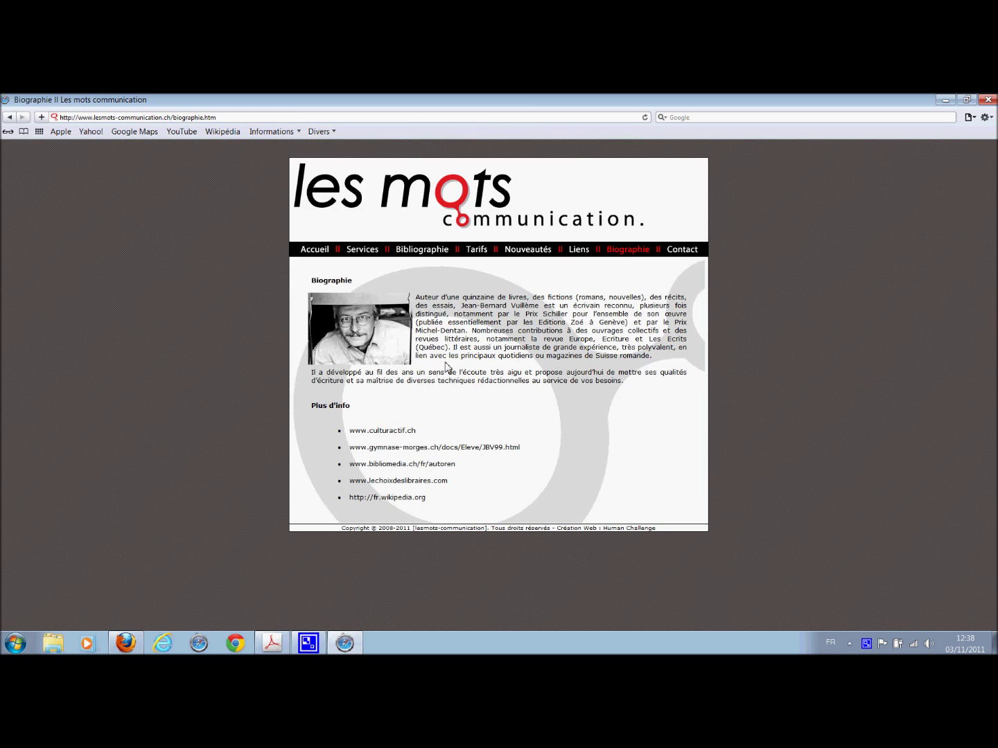
- Load lesmots-communication.ch in Chrome, view the Biographie page and reload it to refresh the cached version
{"action": "left_click", "coordinate": [232, 645]}
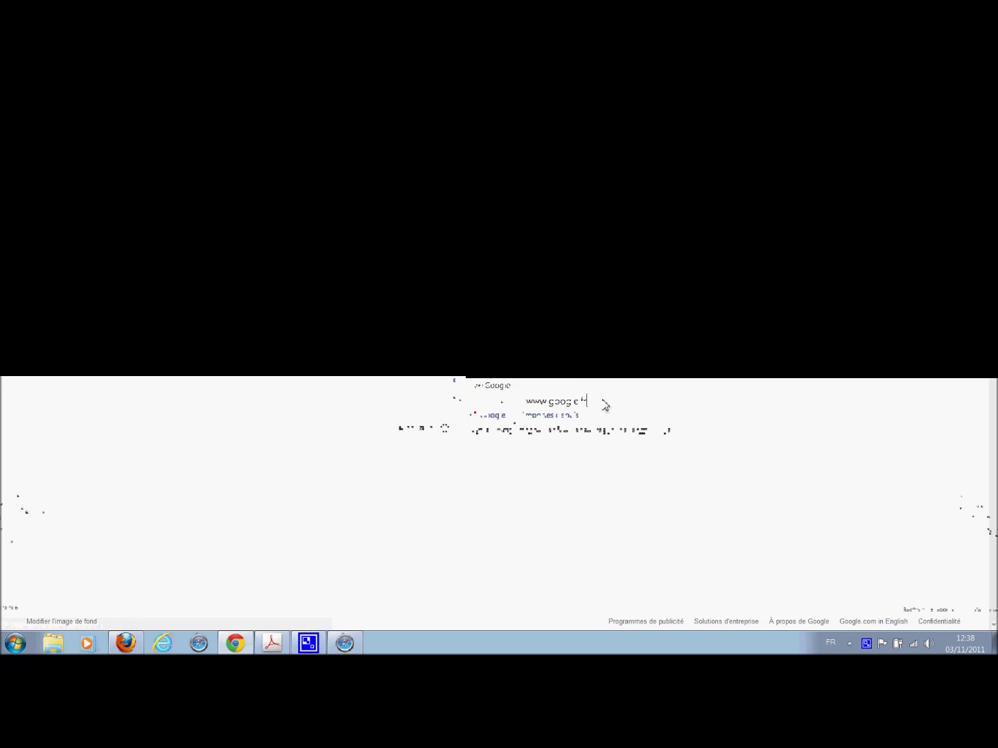
{"action": "left_click", "coordinate": [134, 116]}
{"action": "type", "text": "lesmots-communication.ch"}
{"action": "key", "text": "Return"}
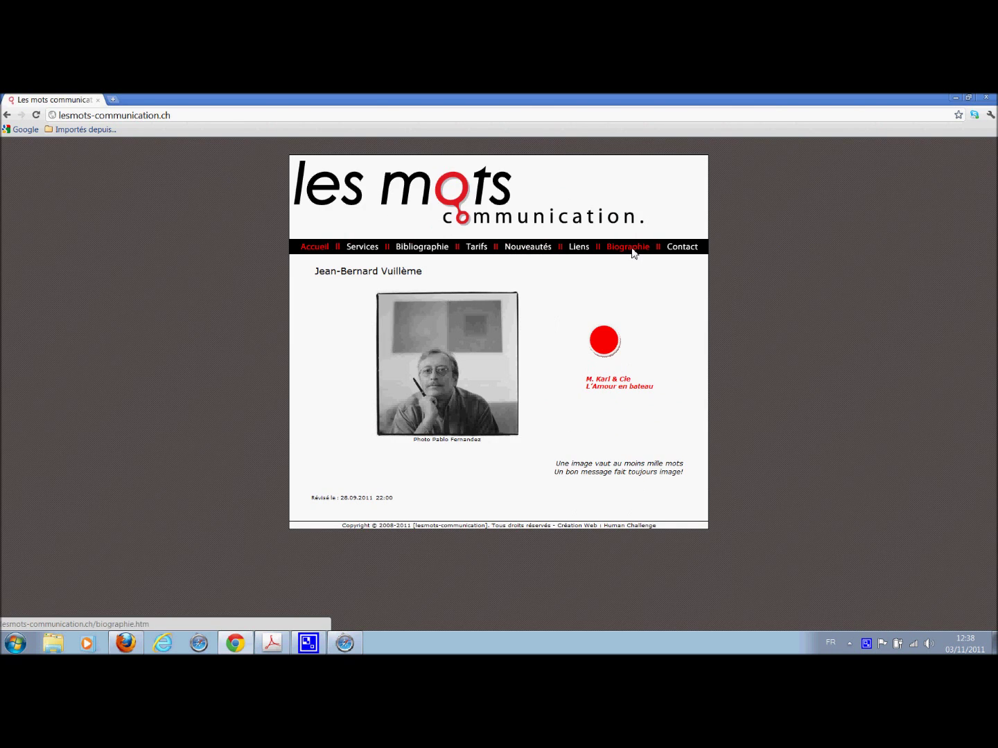
{"action": "left_click", "coordinate": [630, 249]}
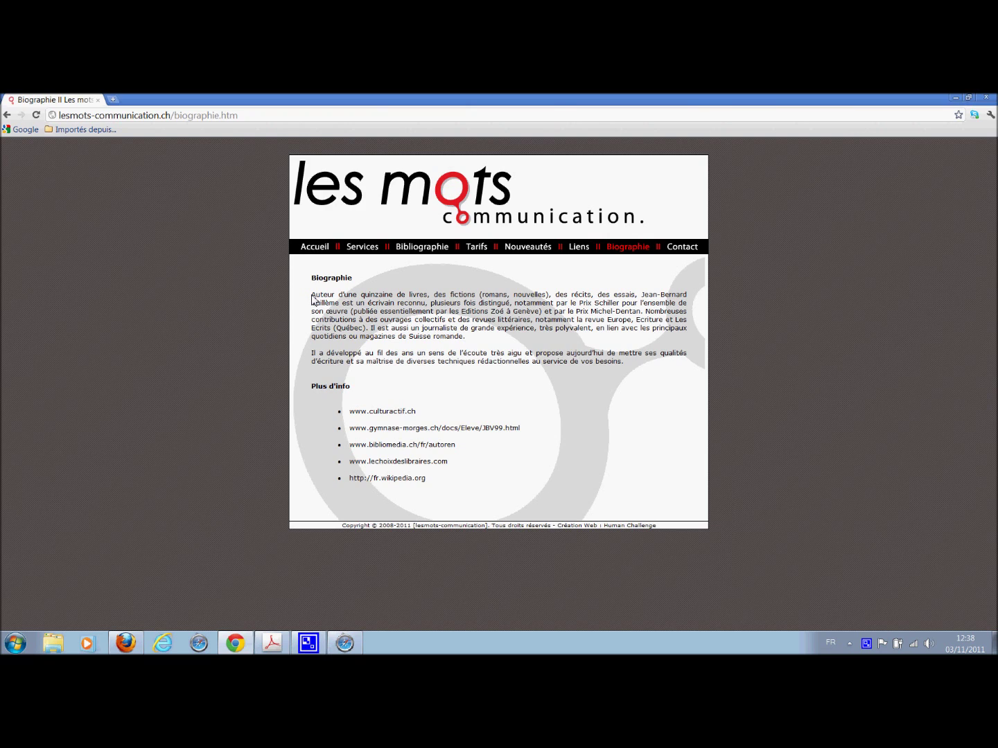
{"action": "left_click", "coordinate": [37, 115]}
{"action": "key", "text": "F5"}
- Close Chrome, Safari and Firefox to return to the Modifier son site internet PDF
{"action": "left_click", "coordinate": [982, 103]}
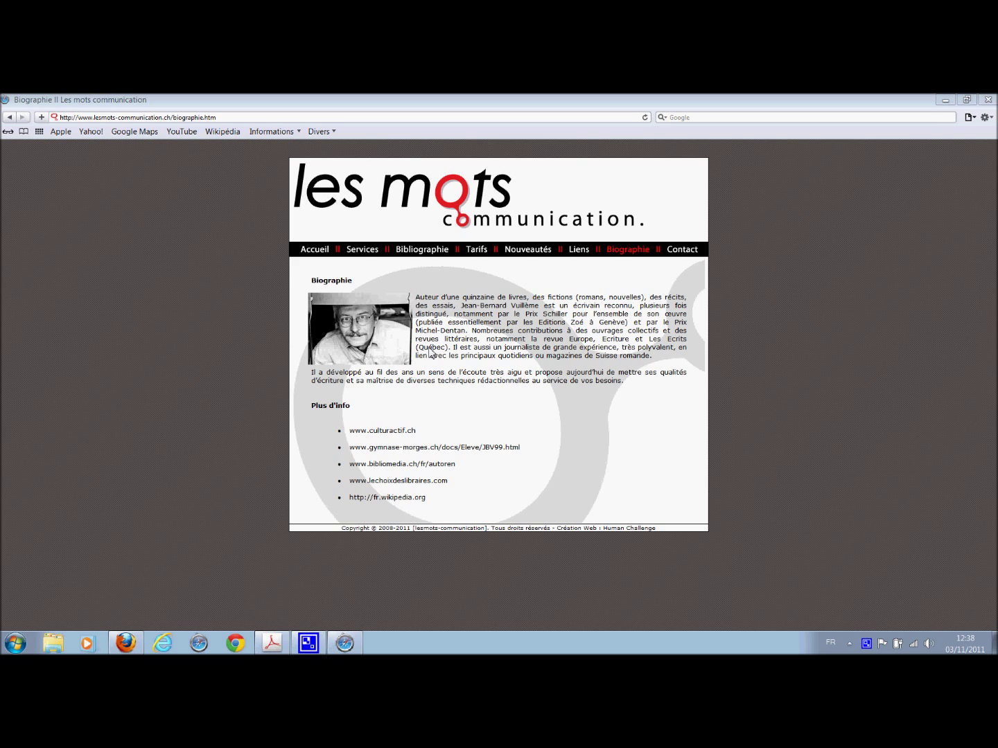
{"action": "left_click", "coordinate": [988, 100]}
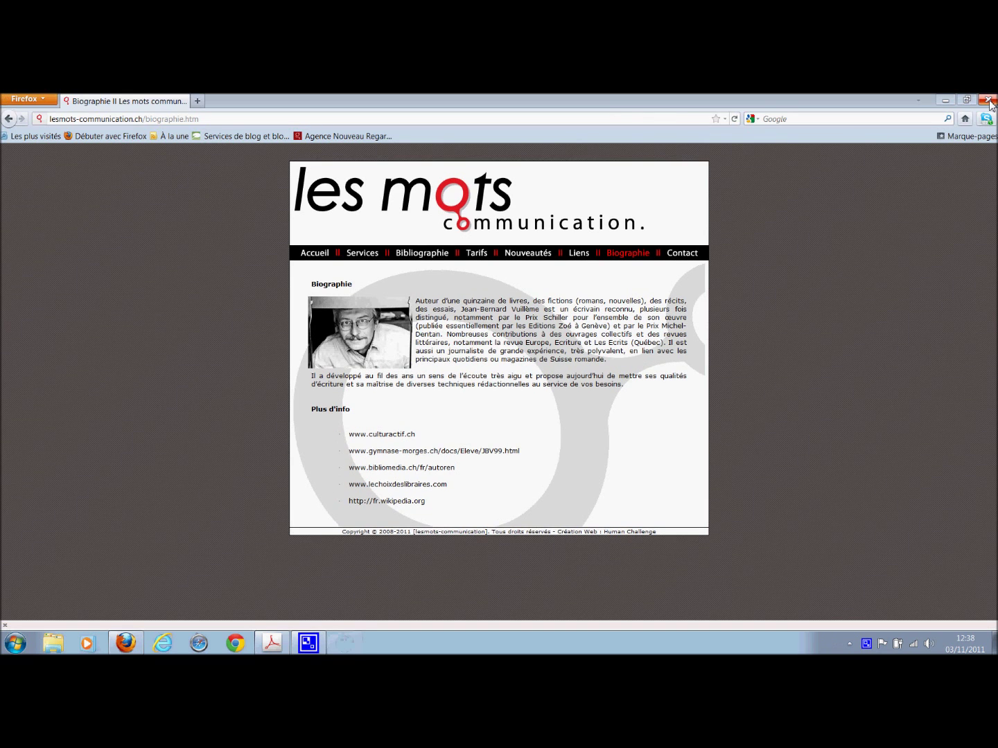
{"action": "left_click", "coordinate": [989, 100]}
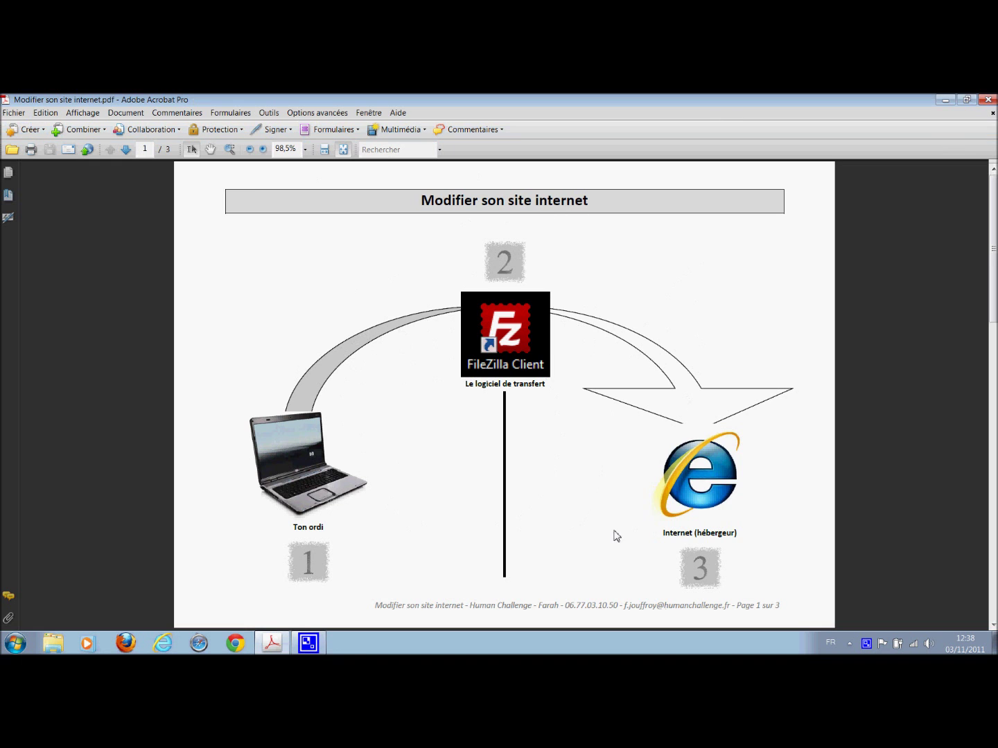